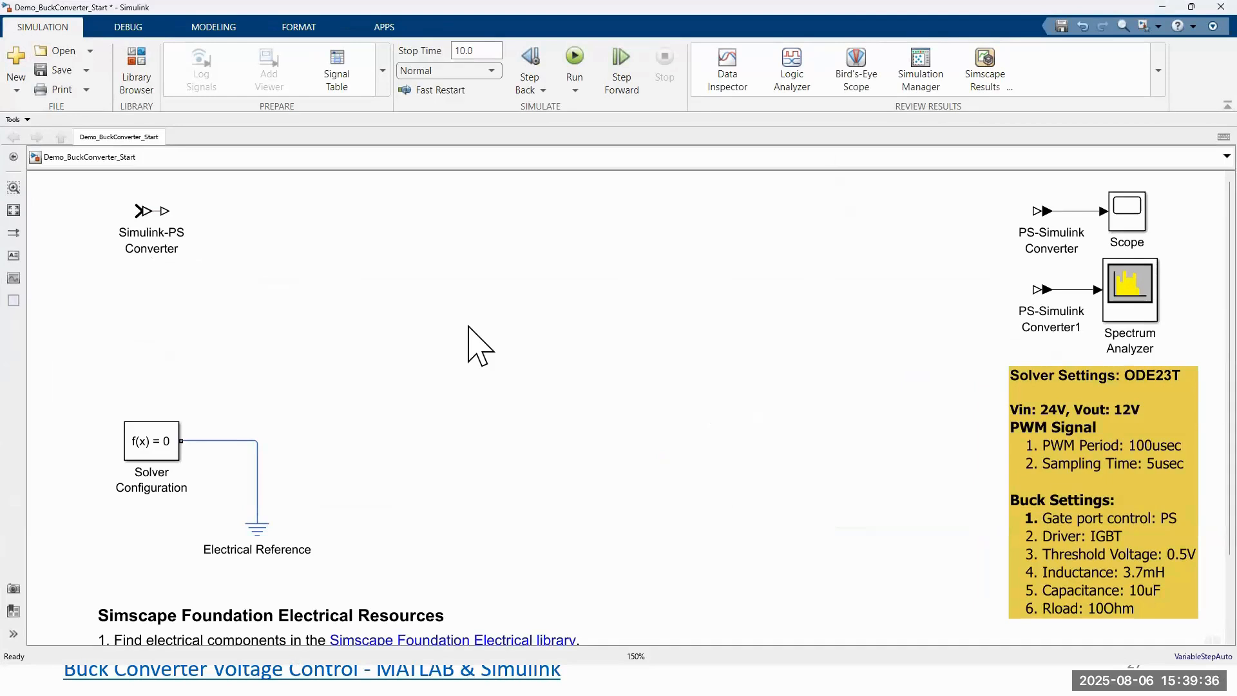
pyautogui.click(1159, 489)
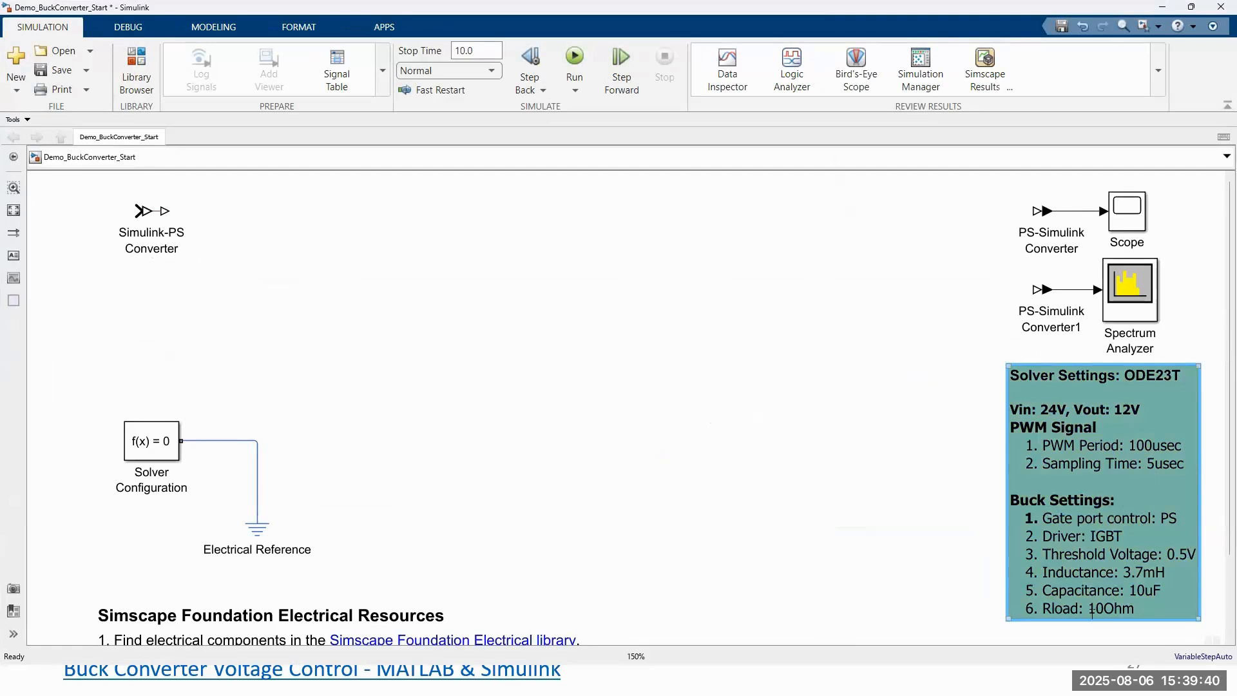
pyautogui.click(944, 411)
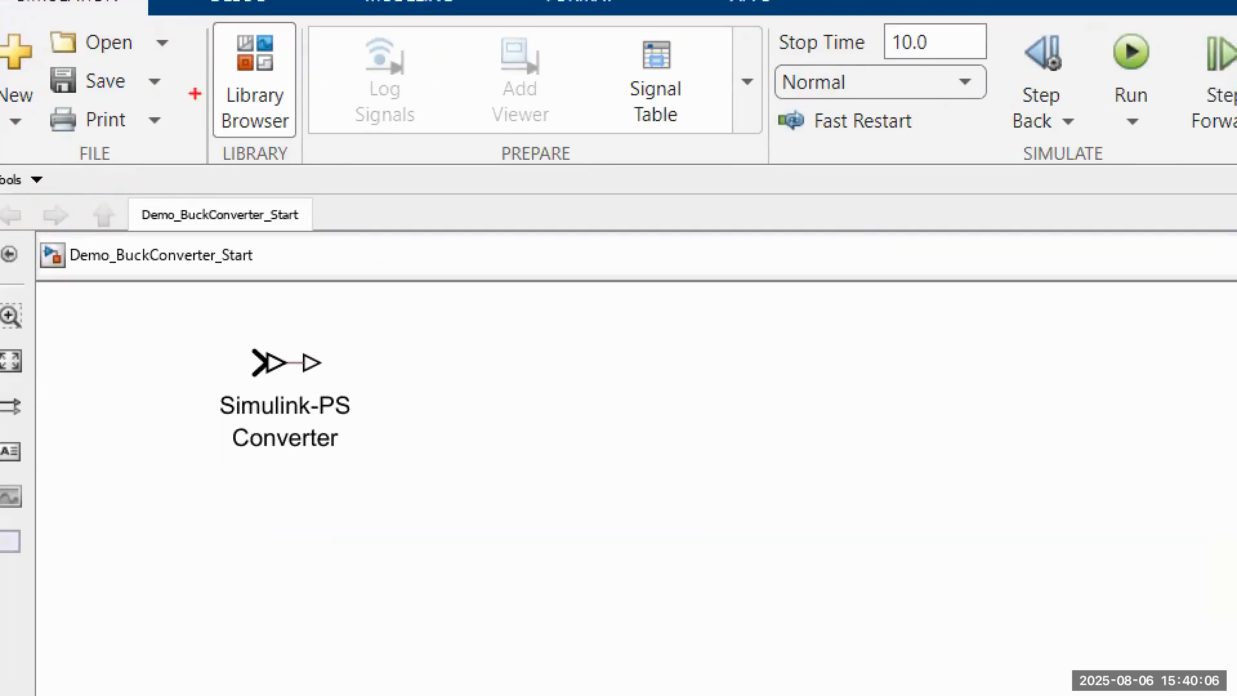
# Open the Simulink Library Browser and display the Electrical library under Simscape
pyautogui.moveTo(214, 21); pyautogui.dragTo(308, 146)
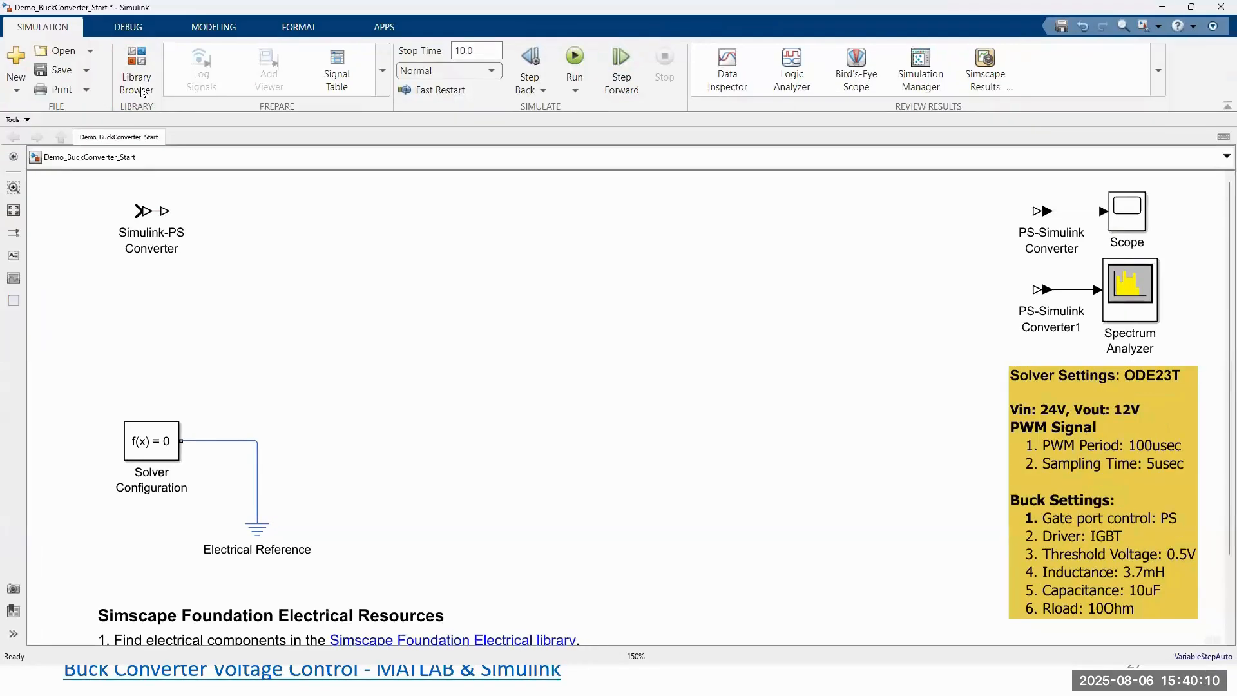
pyautogui.click(261, 129)
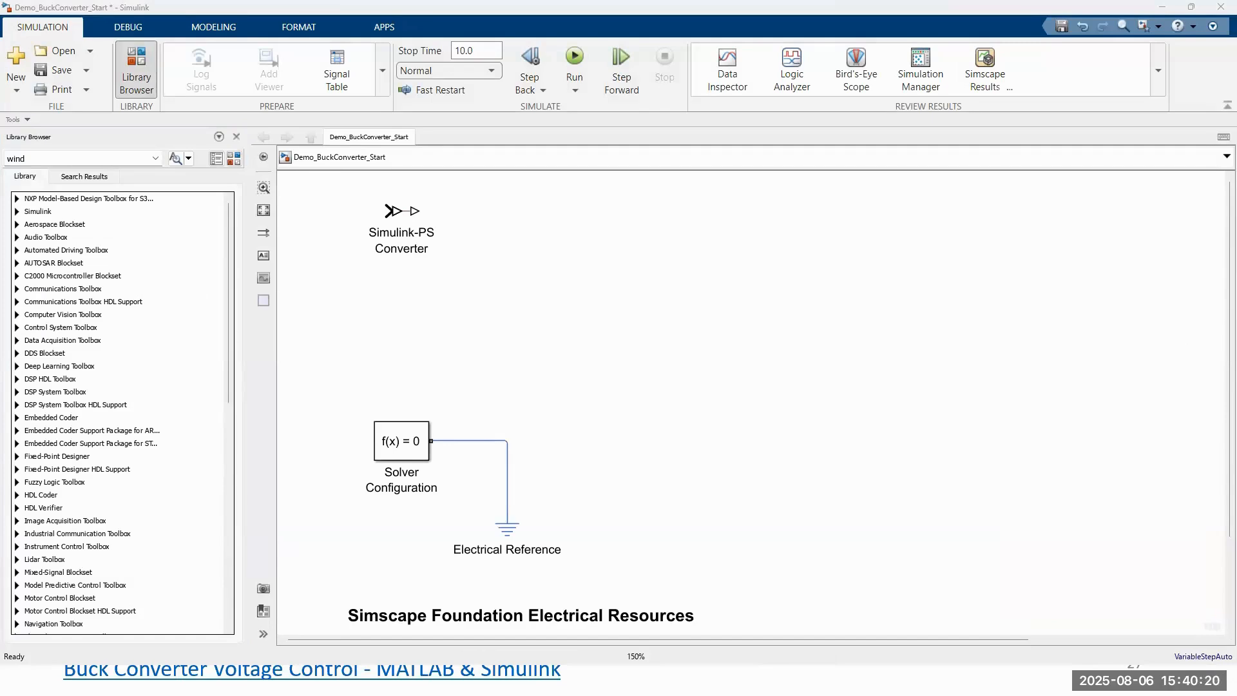
pyautogui.hotkey('alt', 'Tab')
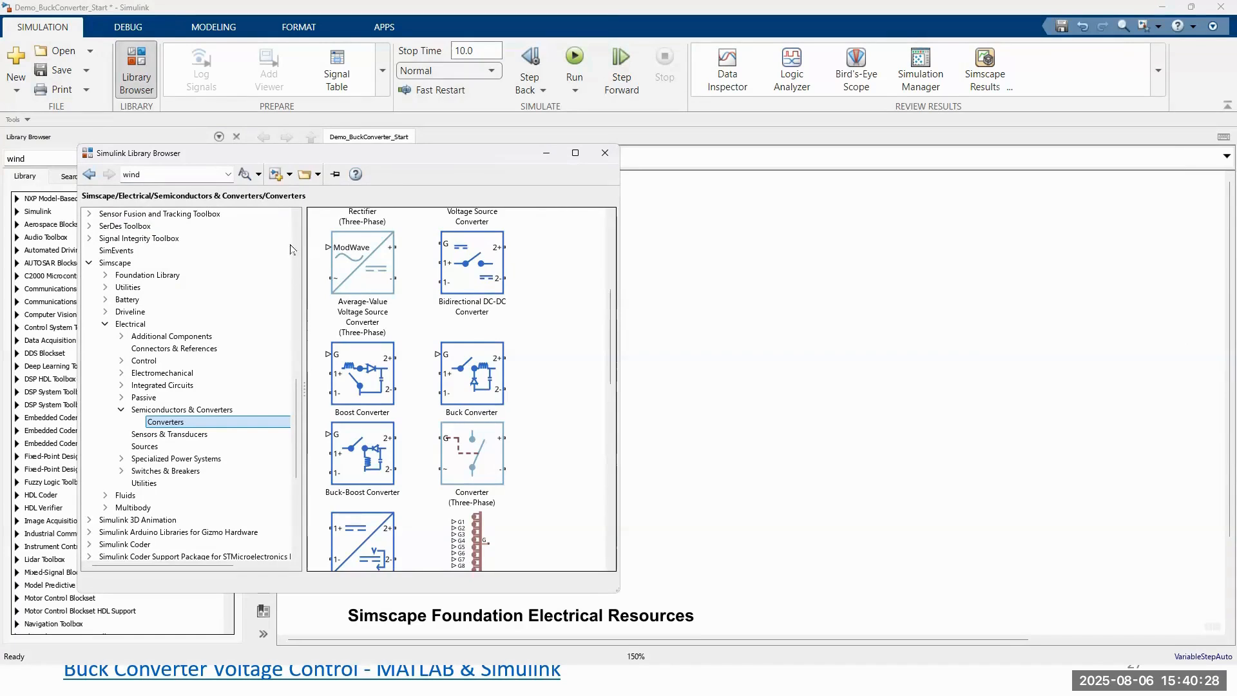
pyautogui.click(131, 324)
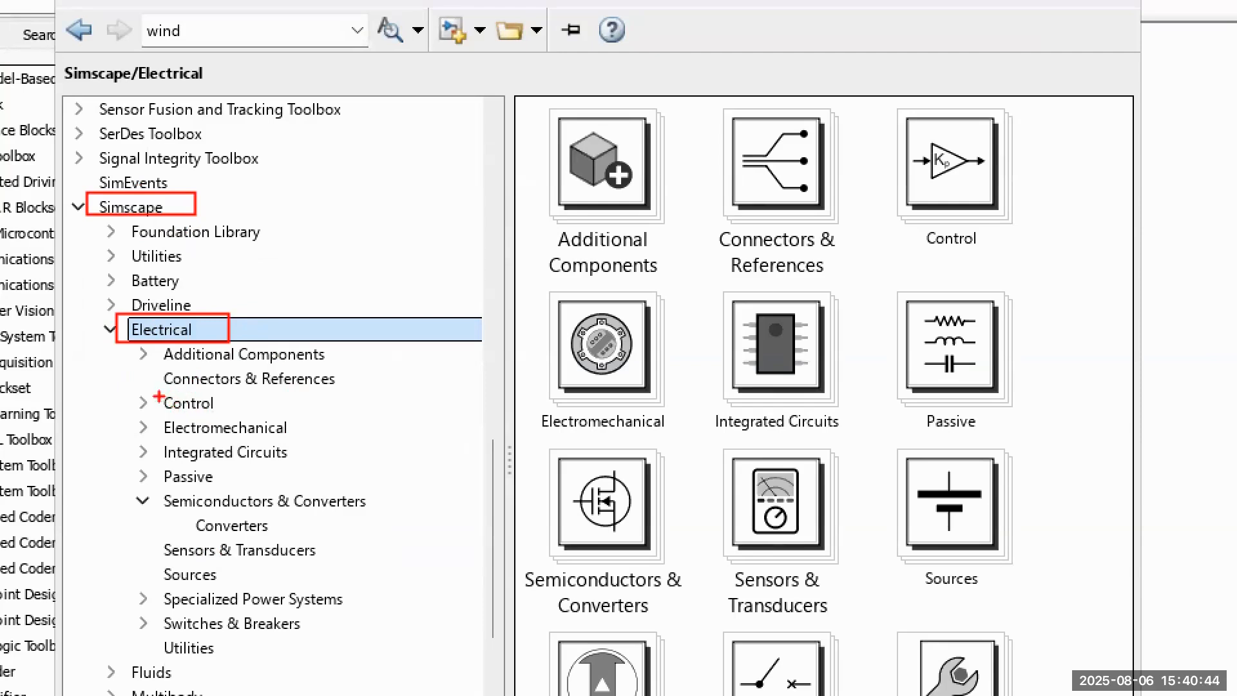
pyautogui.moveTo(158, 394); pyautogui.dragTo(228, 412)
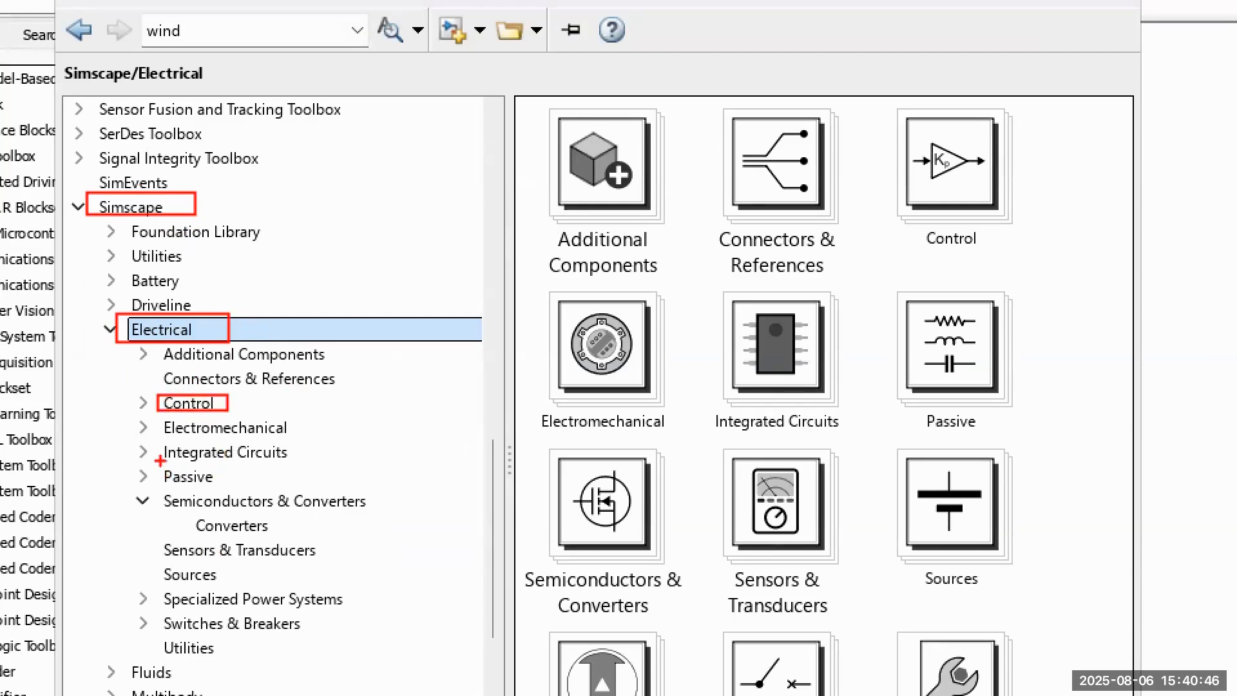
pyautogui.moveTo(160, 465)
pyautogui.mouseDown()
pyautogui.moveTo(226, 486)
pyautogui.moveTo(163, 496)
pyautogui.moveTo(392, 513)
pyautogui.mouseUp()
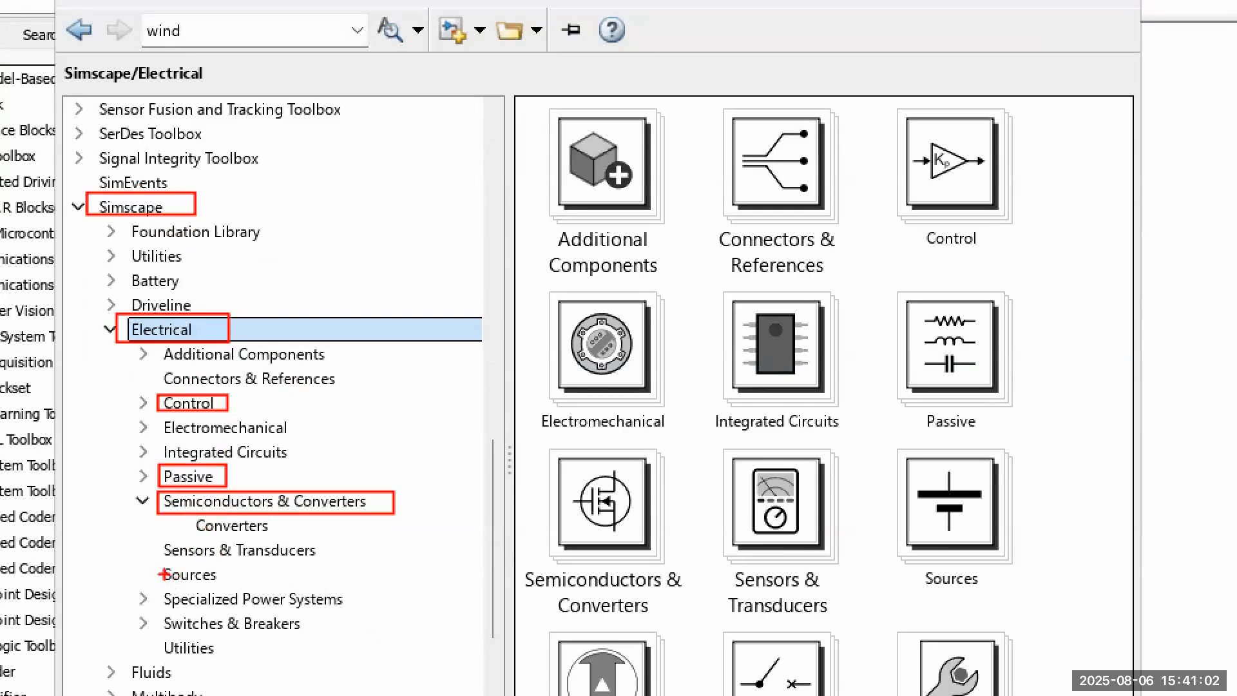
pyautogui.moveTo(157, 562); pyautogui.dragTo(231, 587)
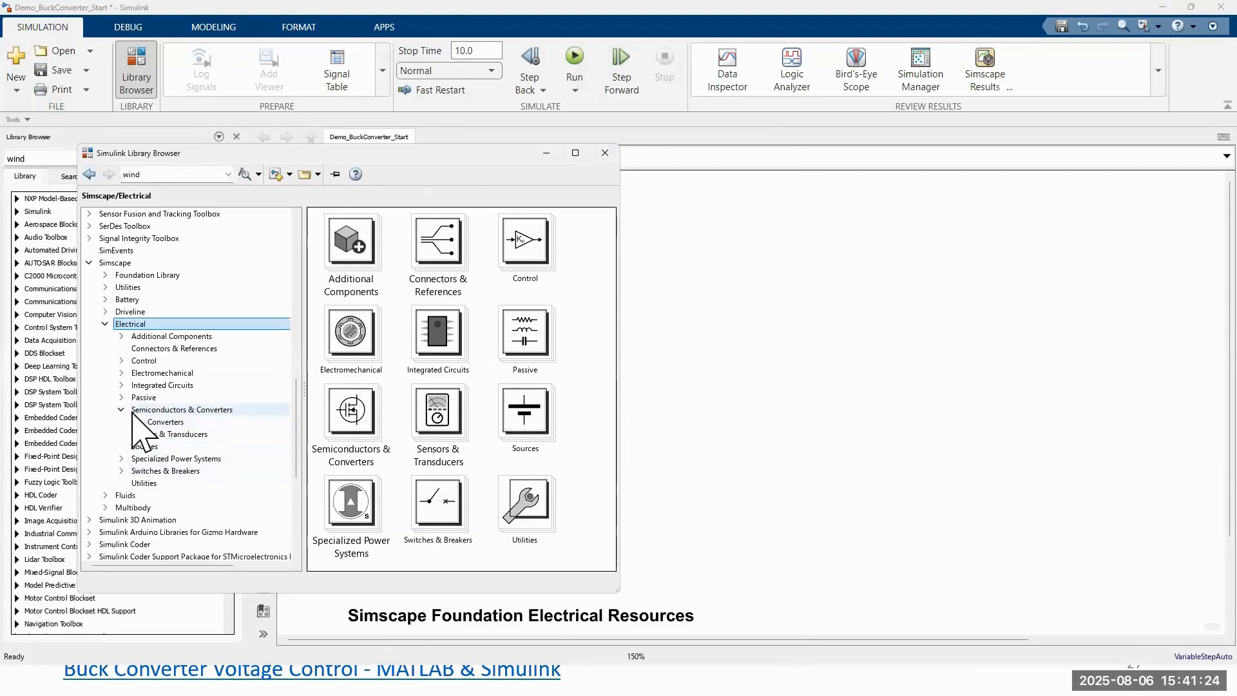
# Open the Converters library under Semiconductors & Converters and look through its available converter blocks
pyautogui.click(169, 424)
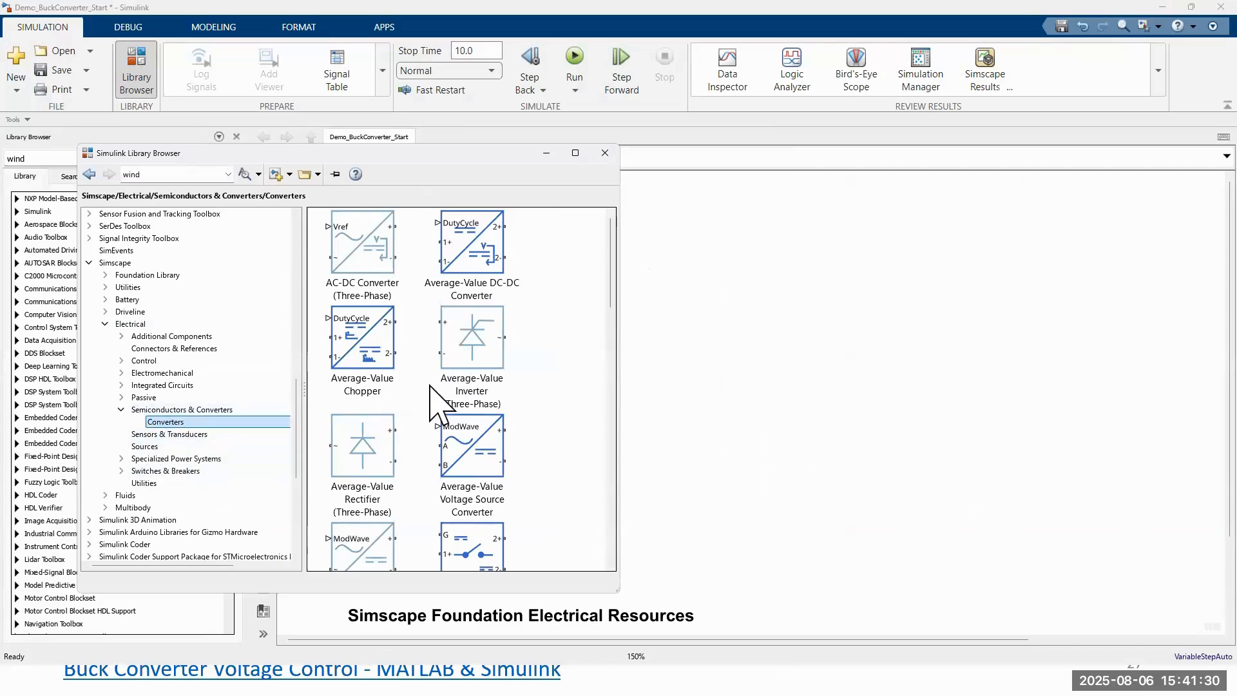
pyautogui.scroll(-2, 421, 399)
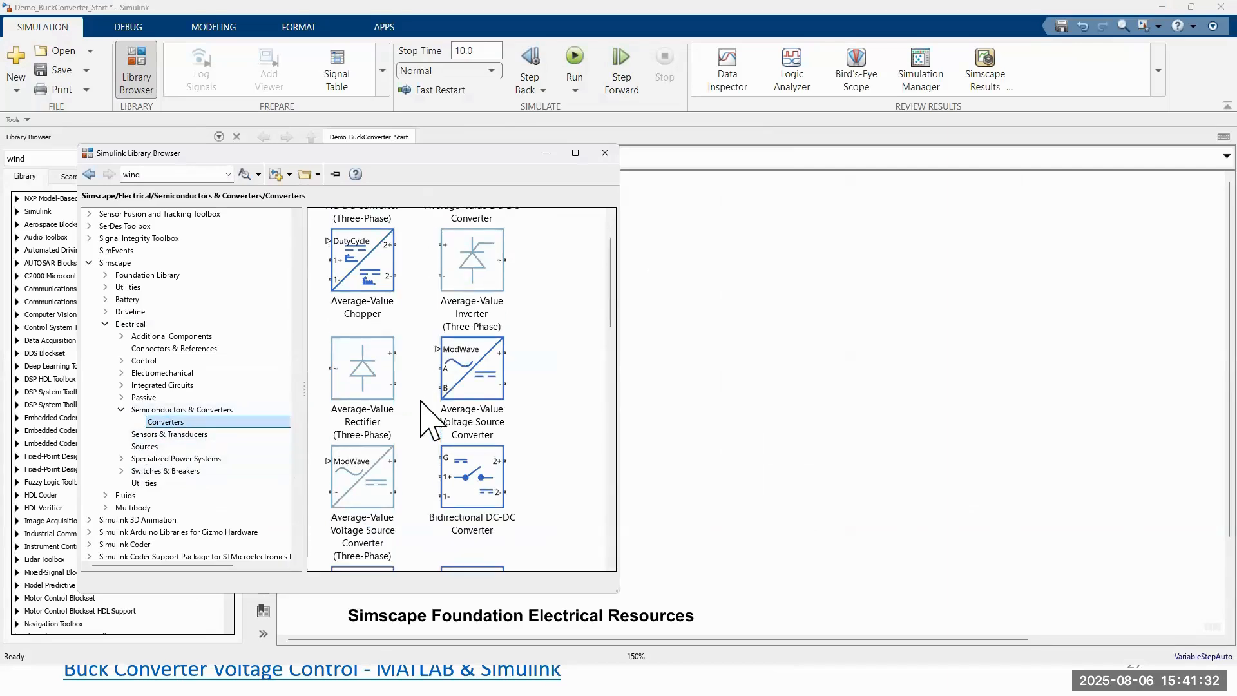
pyautogui.scroll(2, 422, 400)
pyautogui.click(372, 284)
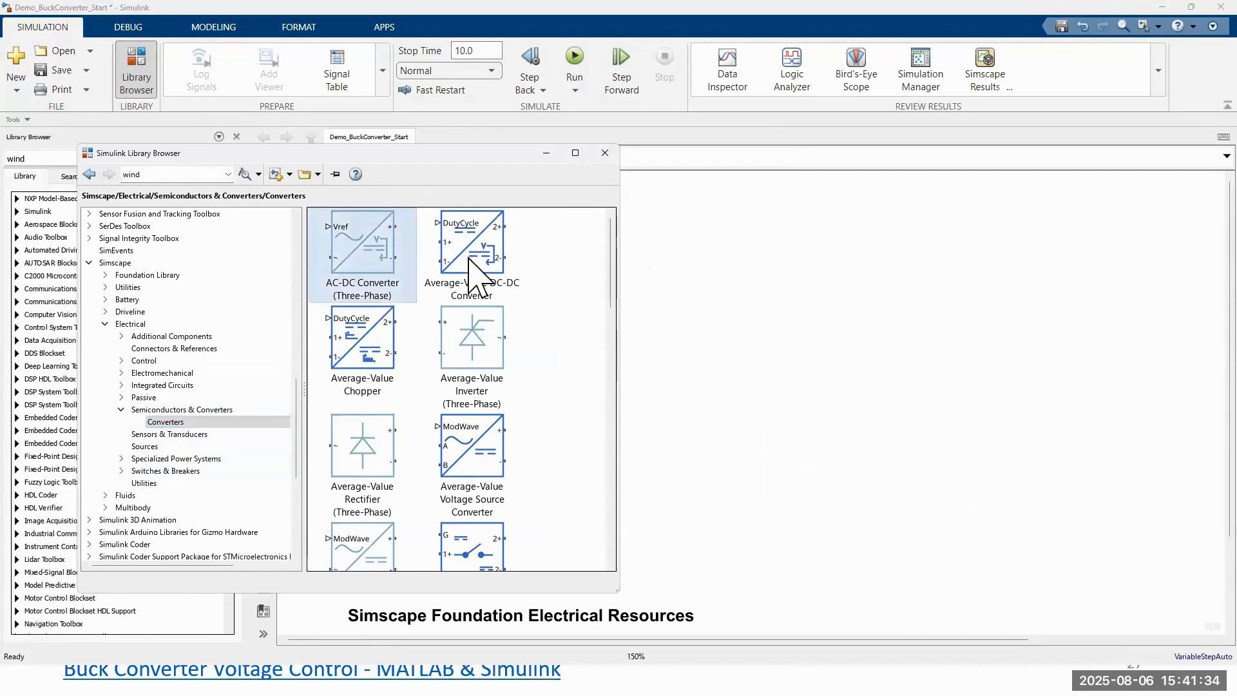
pyautogui.press('Right')
pyautogui.press('Right')
pyautogui.press('Right')
pyautogui.press('Right')
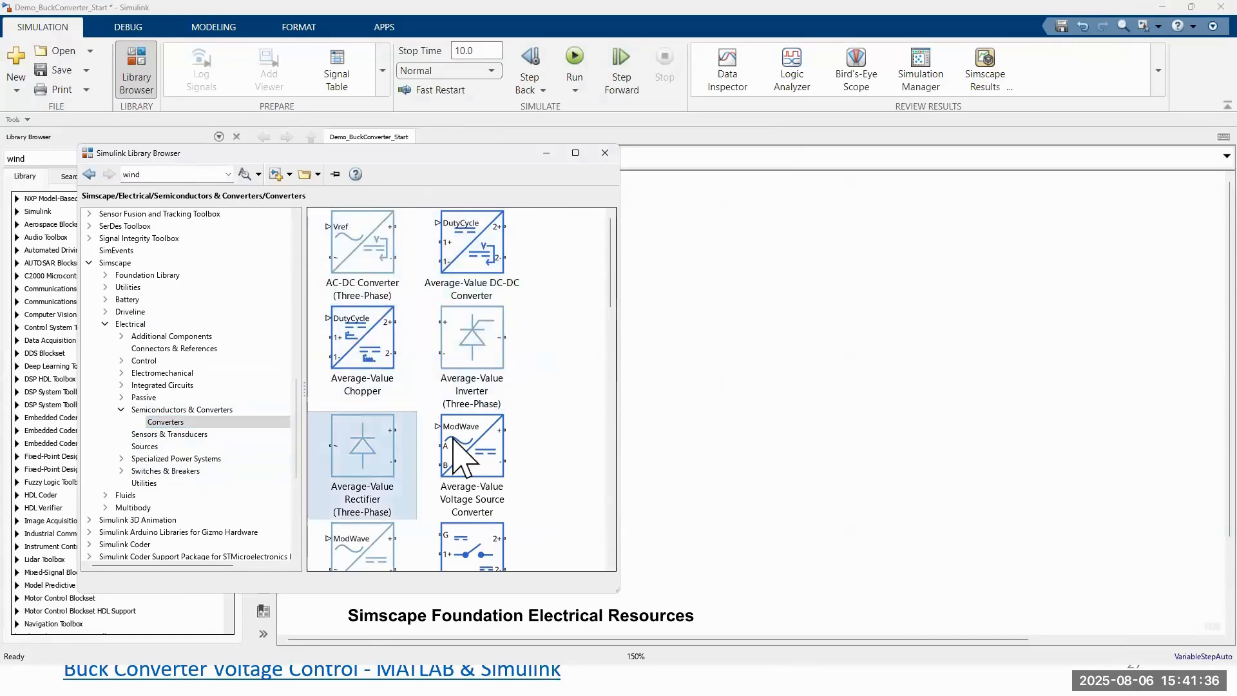
pyautogui.press('Right')
# Add a Buck Converter block from the Converters library to the empty middle area of the model
pyautogui.scroll(-5, 473, 329)
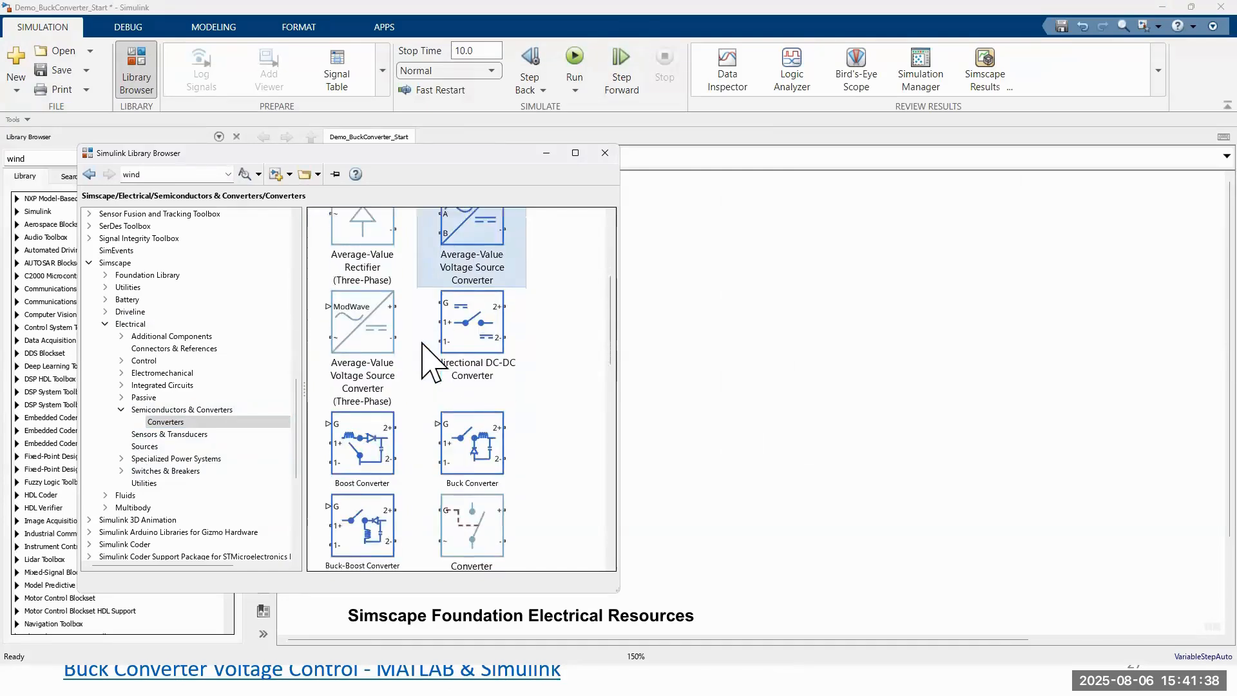
pyautogui.scroll(-4, 423, 344)
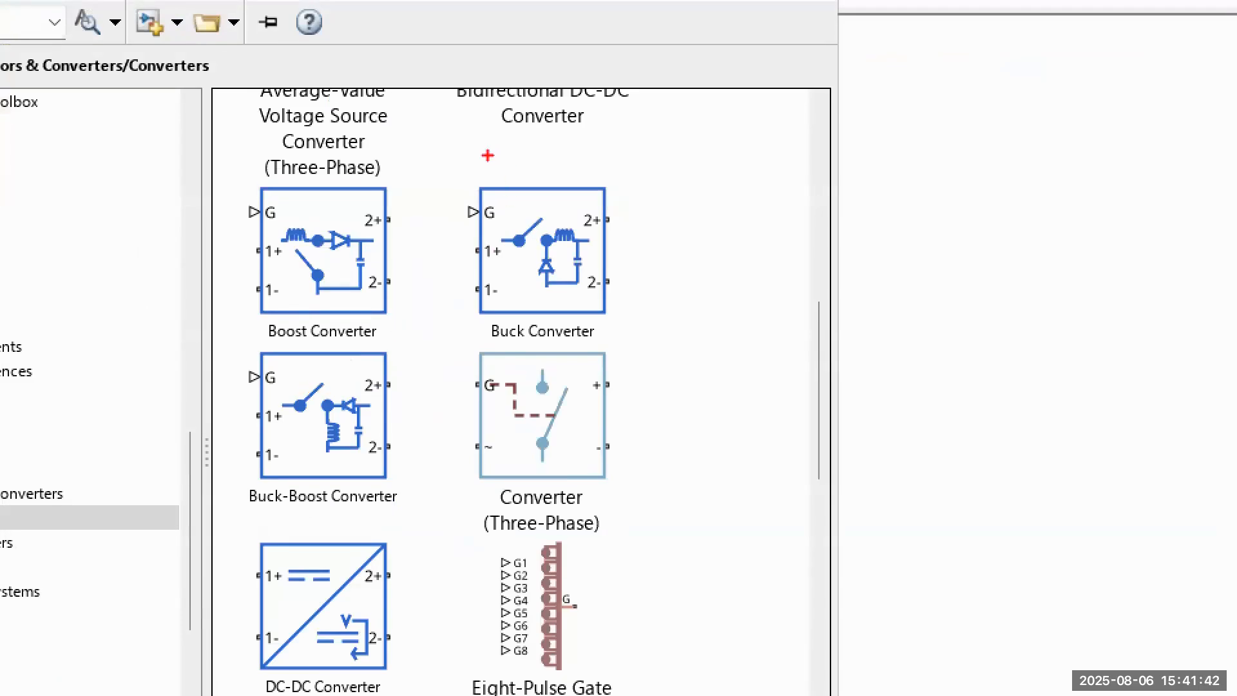
pyautogui.moveTo(421, 250); pyautogui.dragTo(486, 313)
pyautogui.moveTo(570, 300); pyautogui.dragTo(660, 345)
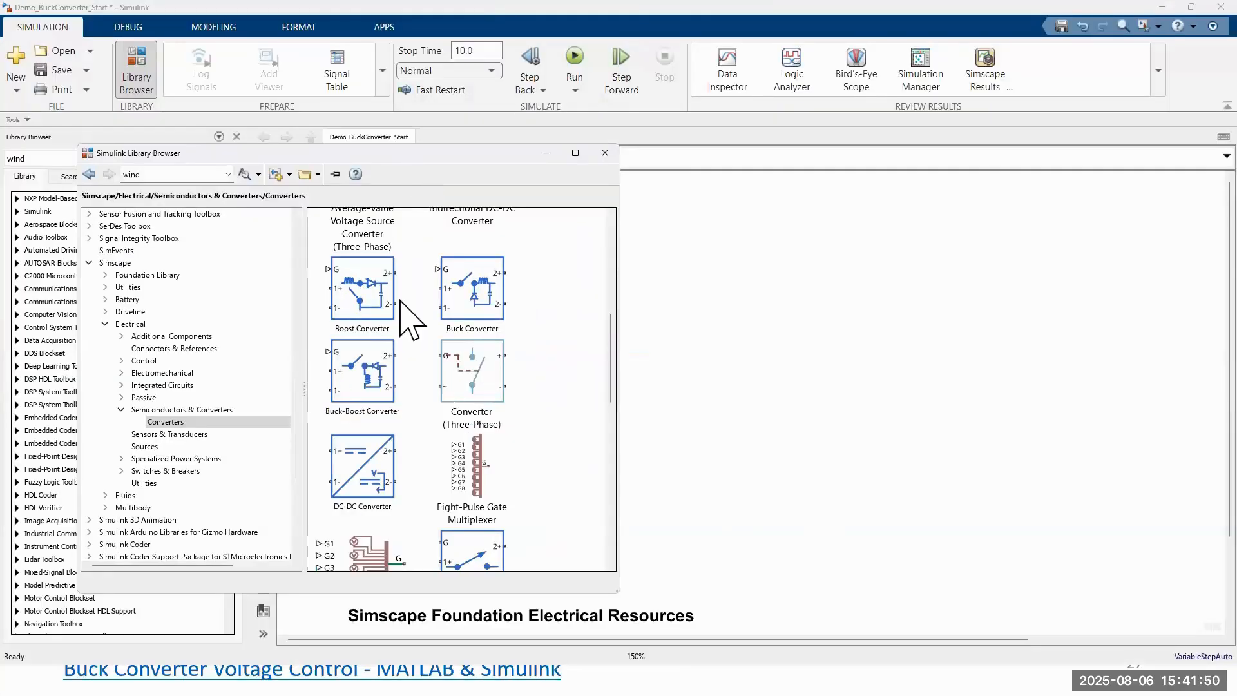
pyautogui.moveTo(413, 301); pyautogui.dragTo(712, 347)
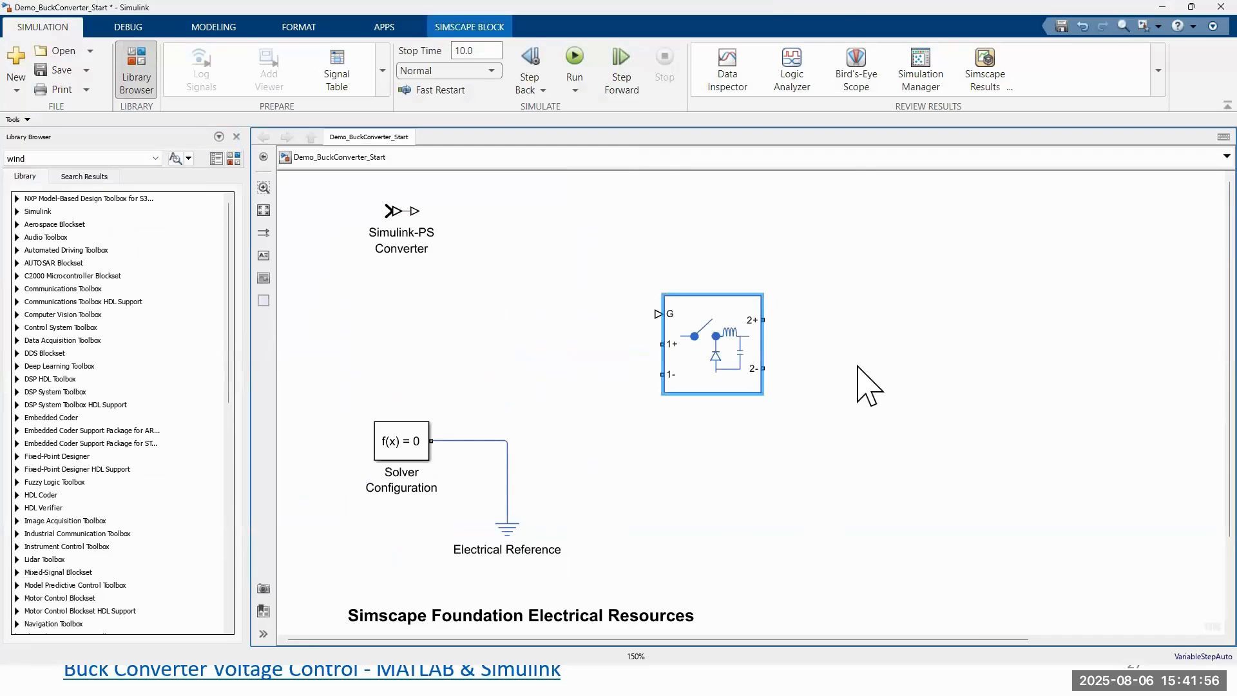
pyautogui.scroll(1, 857, 367)
pyautogui.scroll(-1, 852, 366)
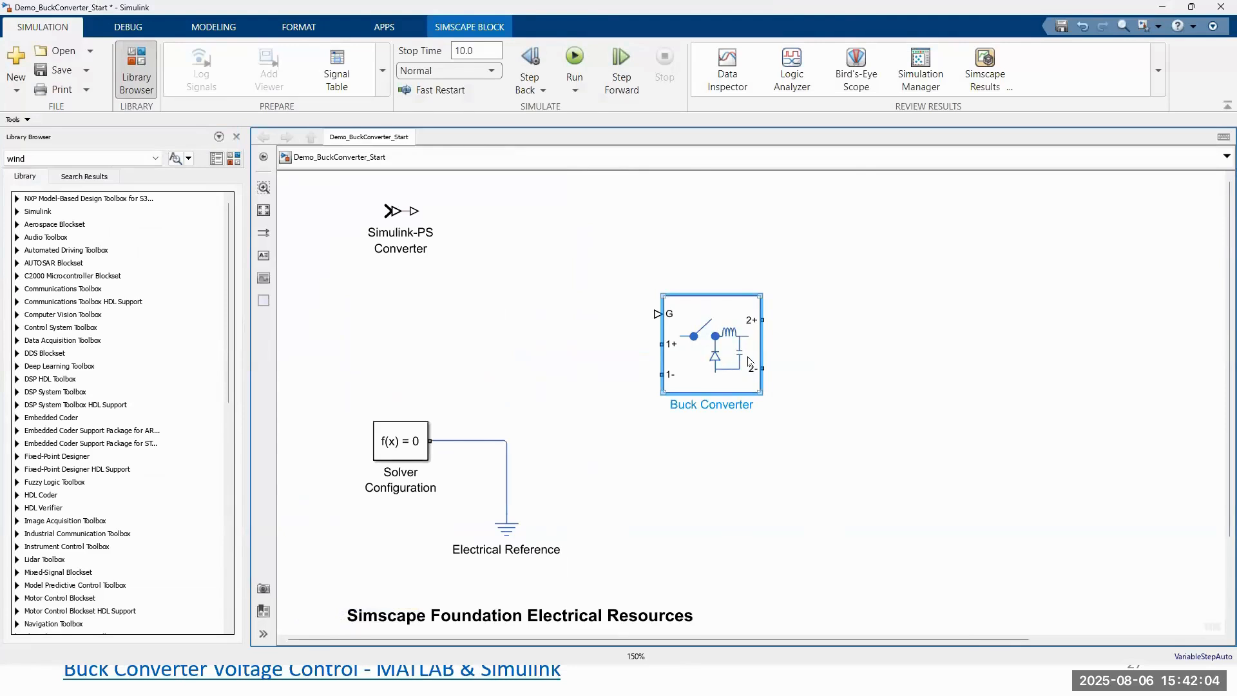
# Set the Buck Converter block's switching device to MOSFET and its threshold voltage to 0.5 V
pyautogui.doubleClick(726, 345)
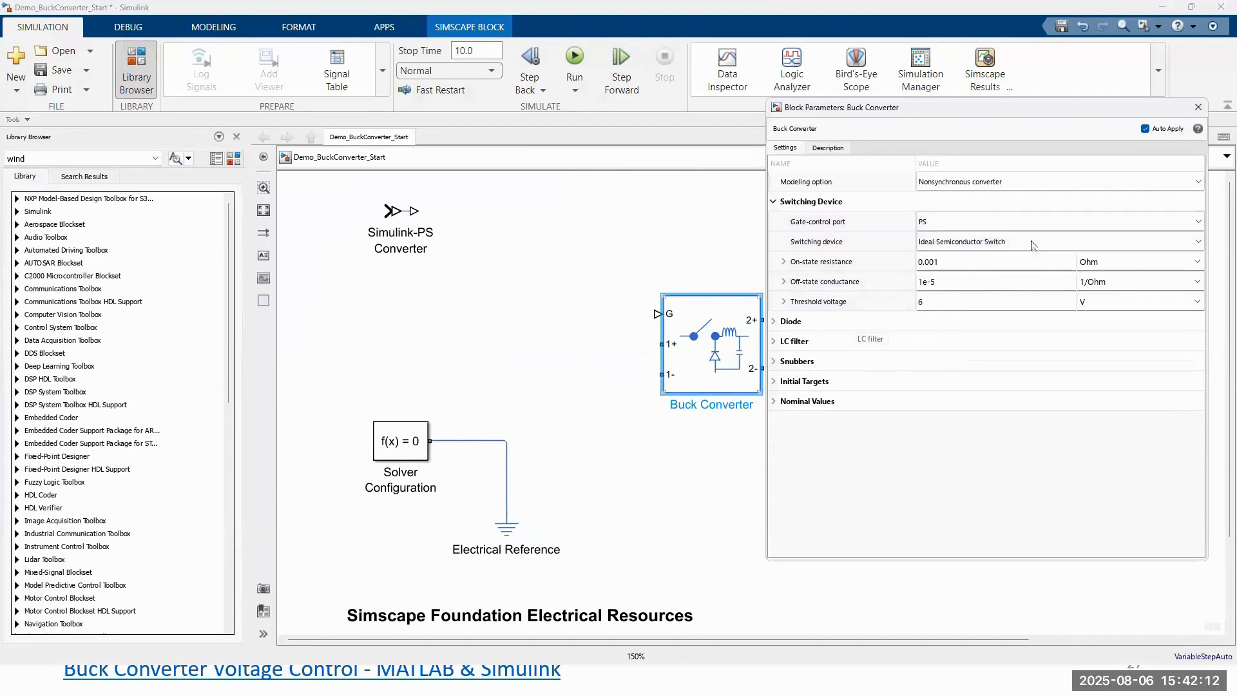
pyautogui.click(998, 184)
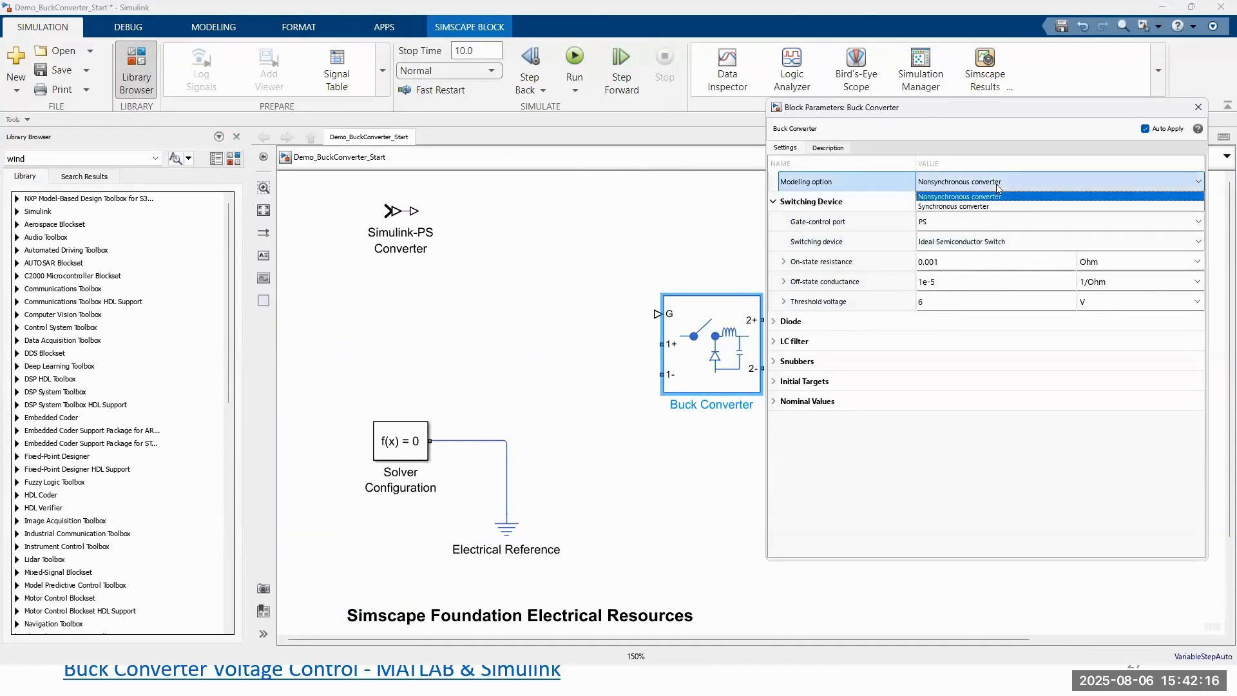
pyautogui.click(875, 181)
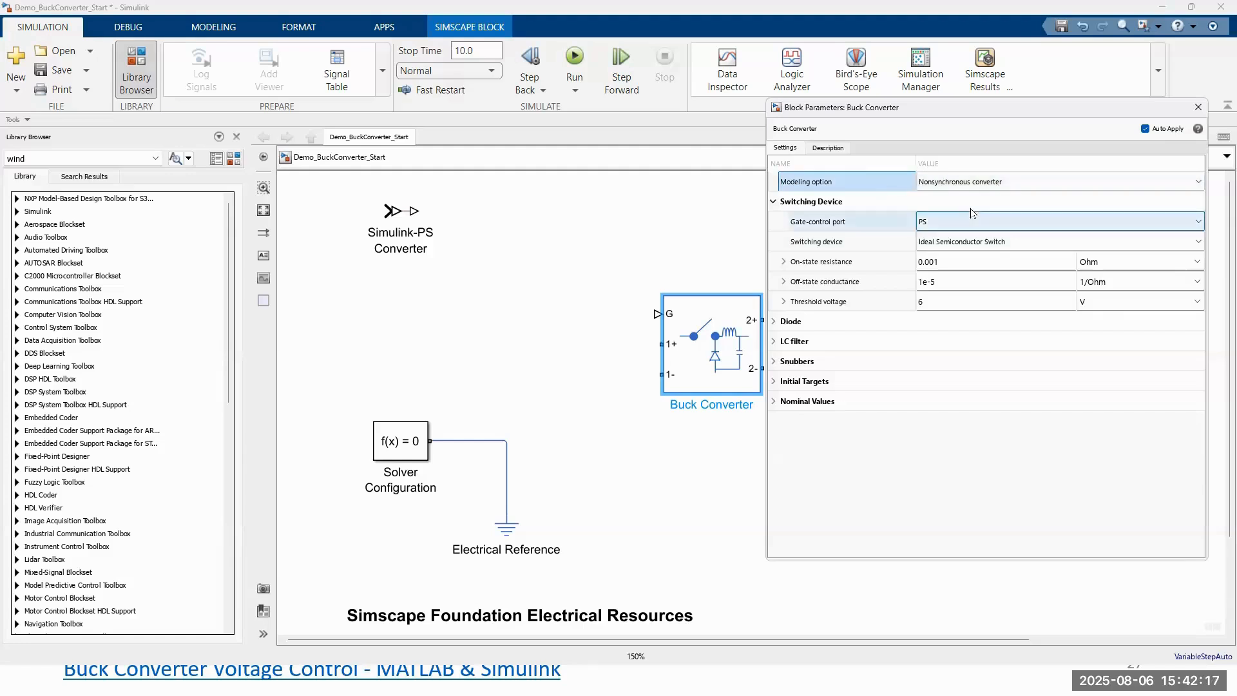
pyautogui.click(981, 245)
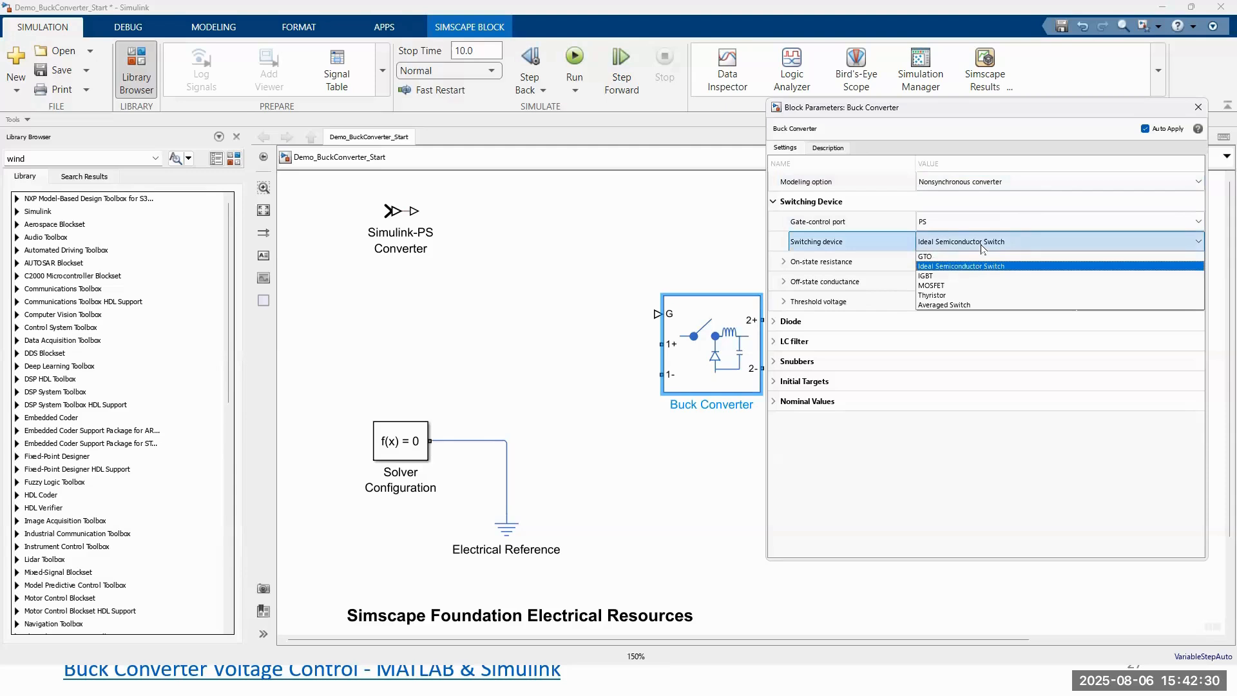
pyautogui.click(1005, 289)
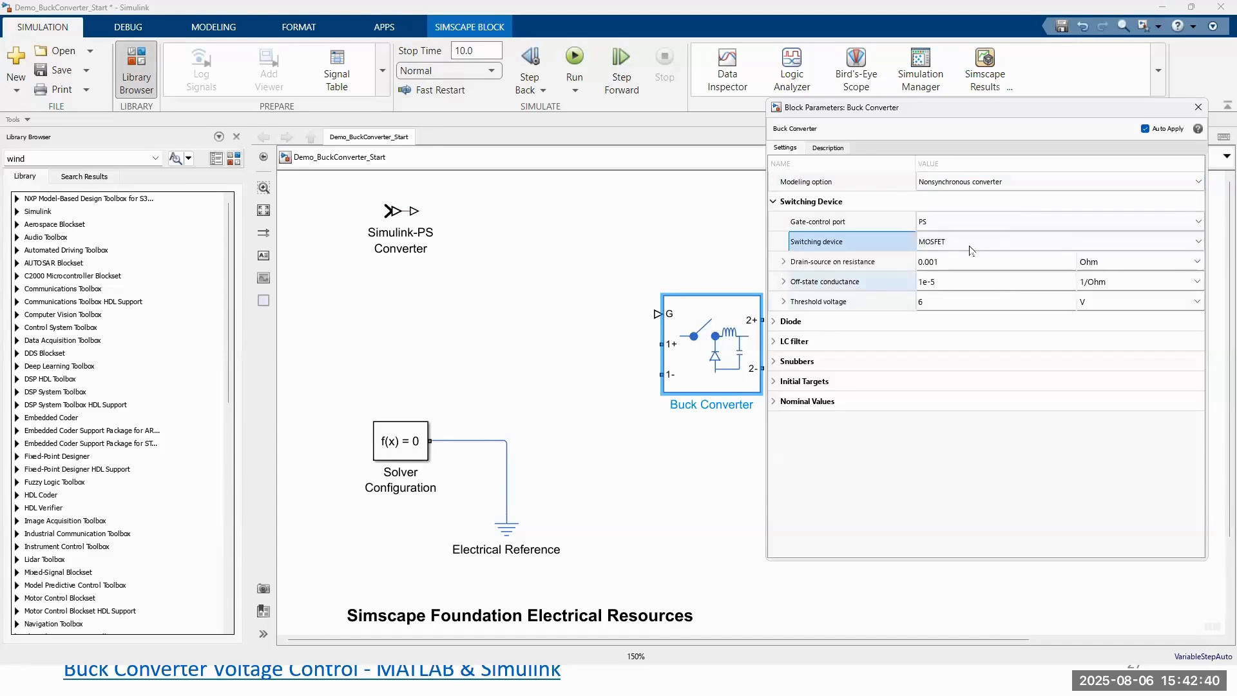
pyautogui.click(957, 303)
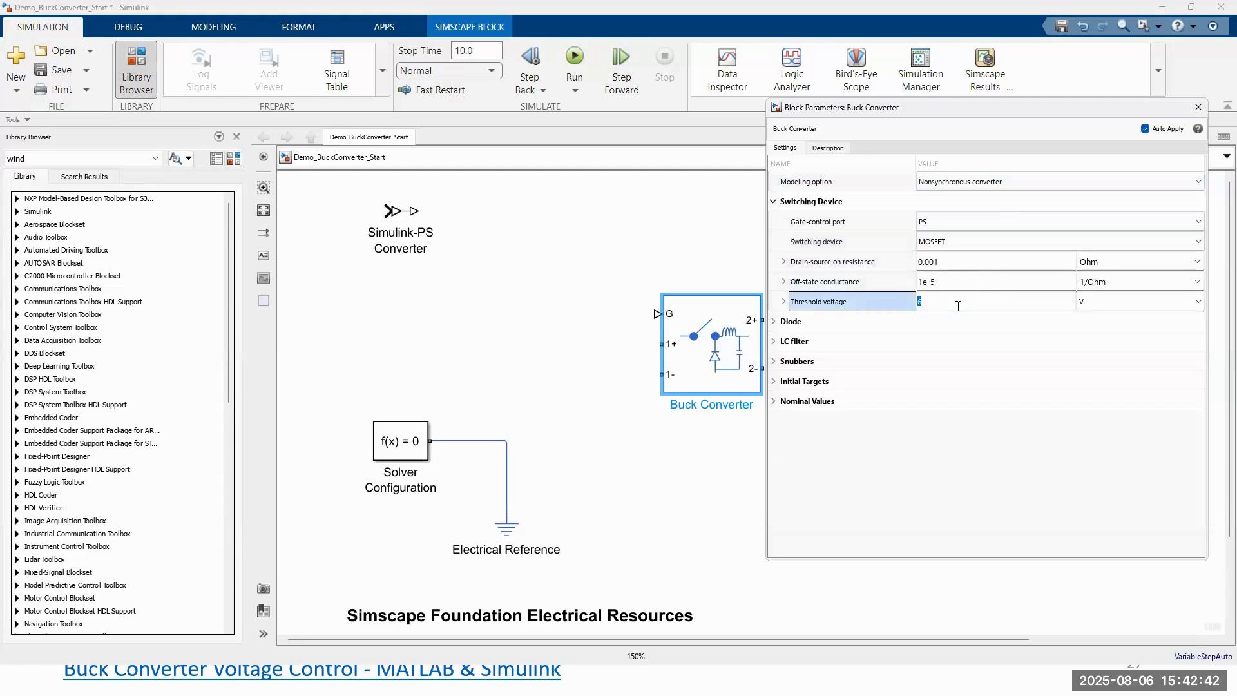
pyautogui.write('0.5')
pyautogui.press('Return')
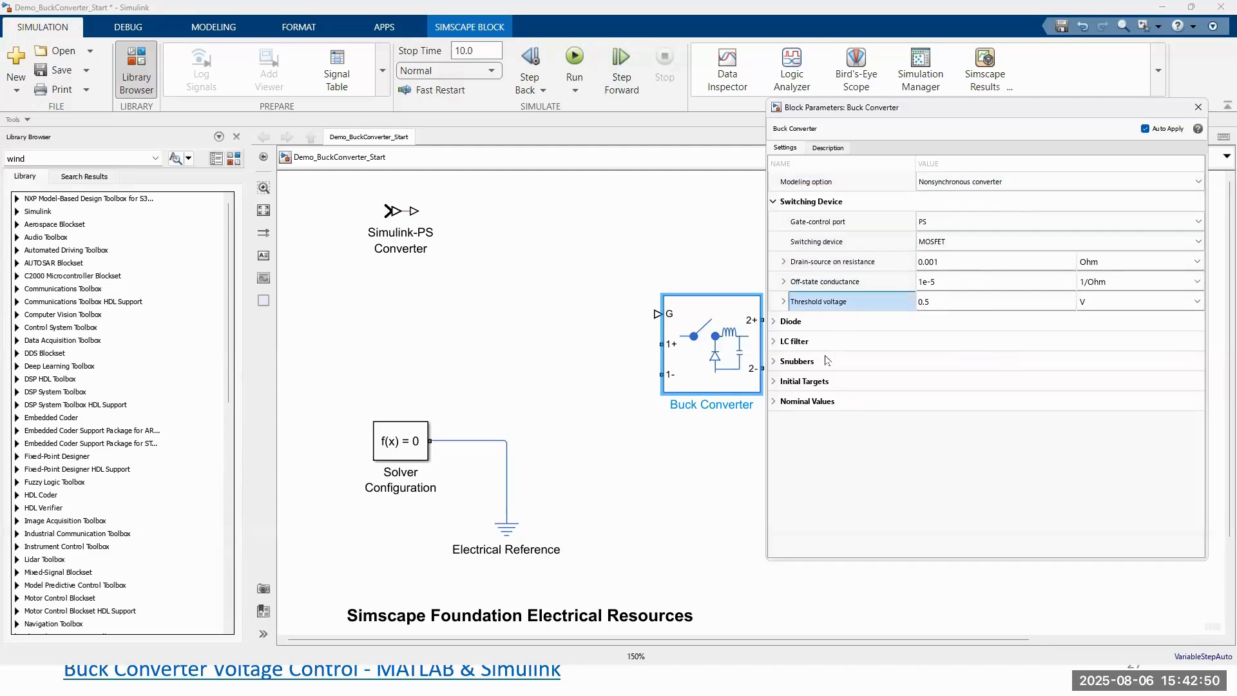
# Set the Buck Converter's LC filter inductance to 3.7e-3 H and capacitance to 10e-6 F, and close its parameters
pyautogui.click(774, 342)
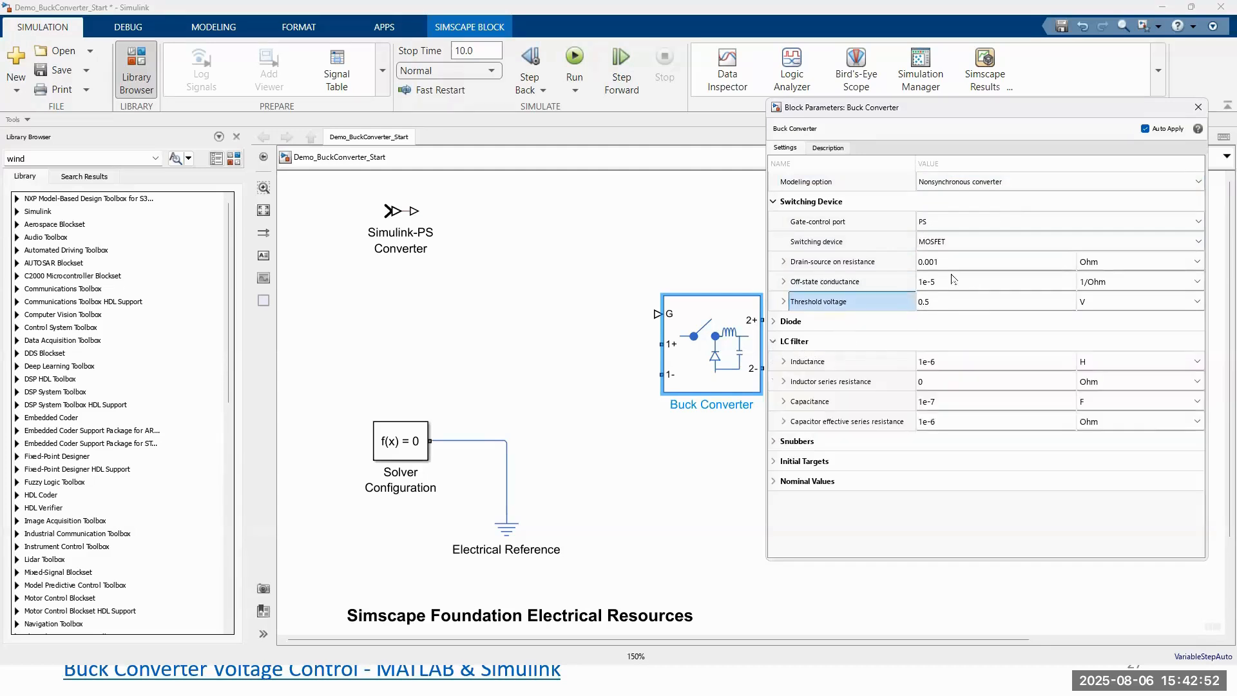
pyautogui.moveTo(976, 110); pyautogui.dragTo(999, 136)
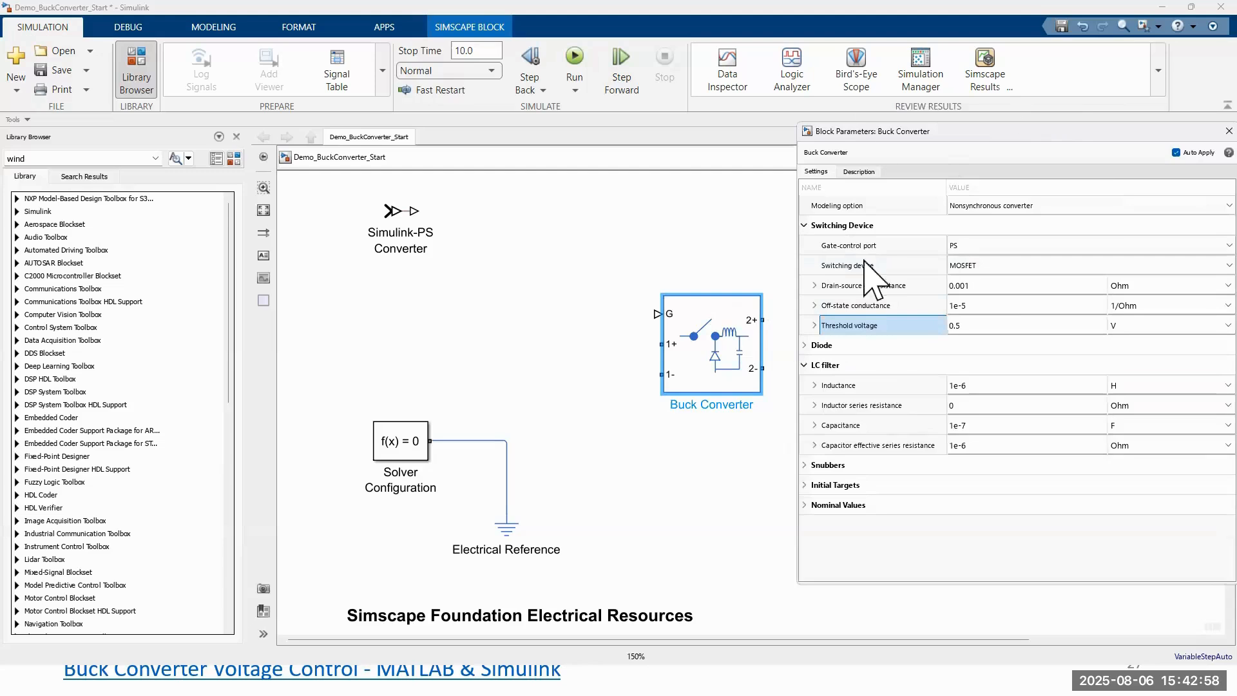
pyautogui.click(844, 363)
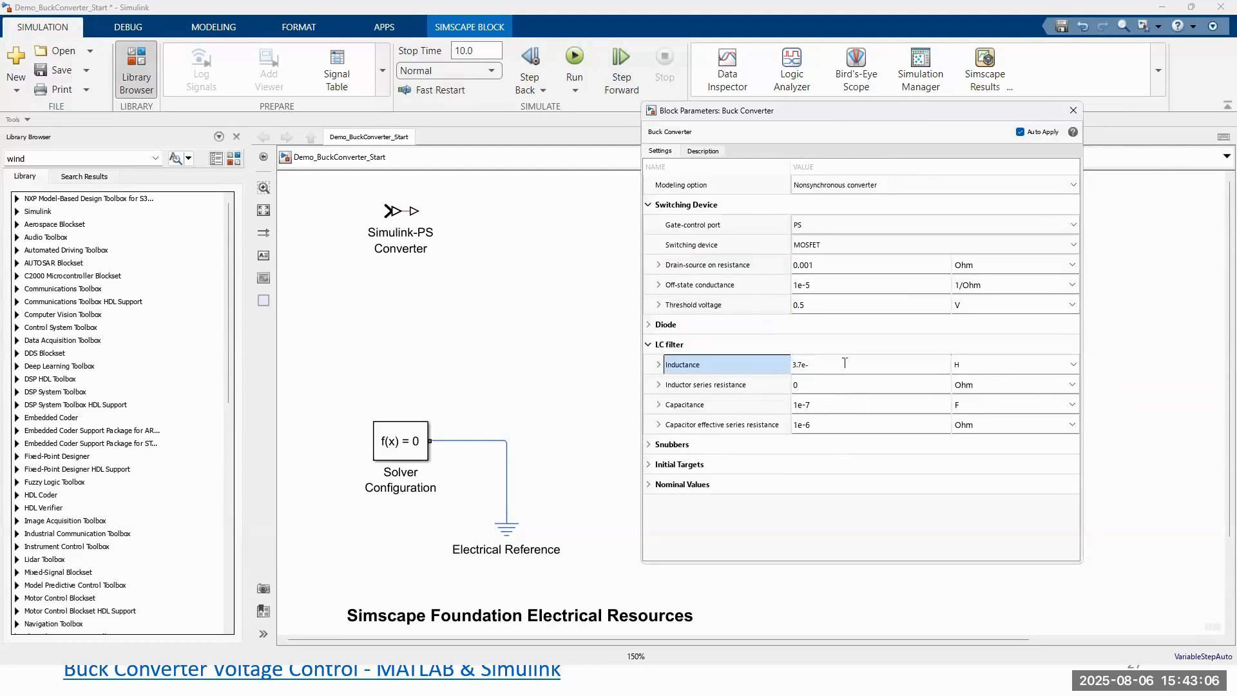
pyautogui.press('Return')
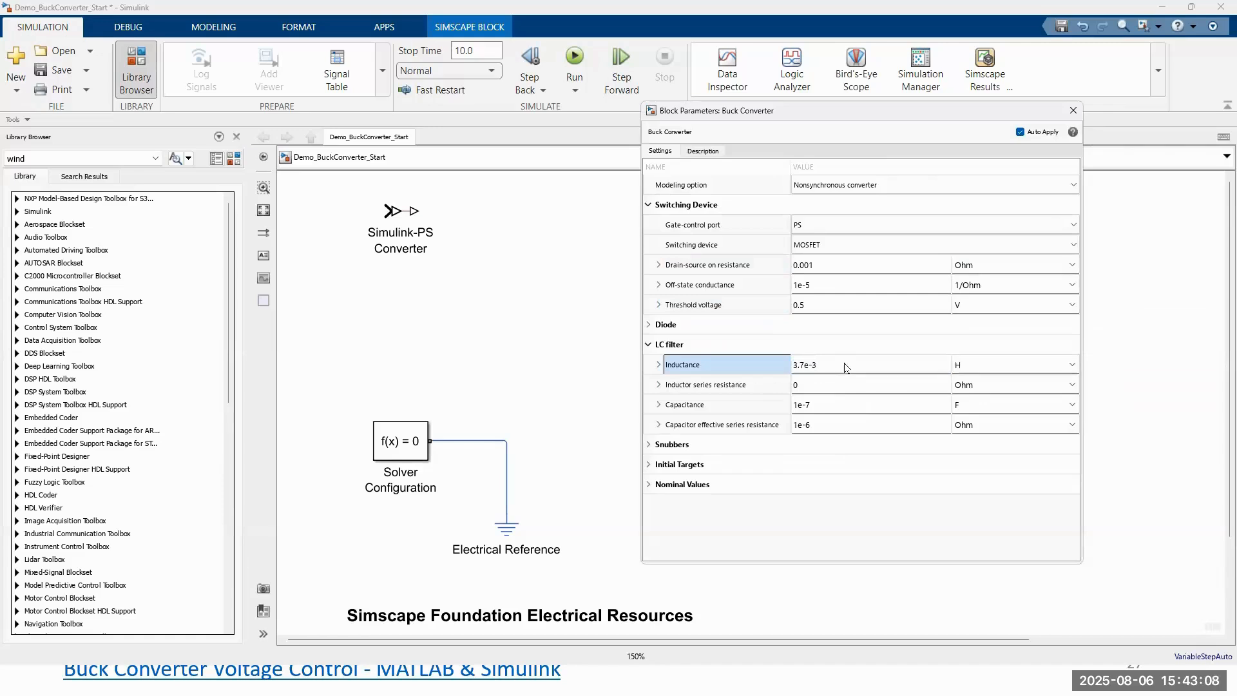
pyautogui.click(818, 404)
pyautogui.write('1')
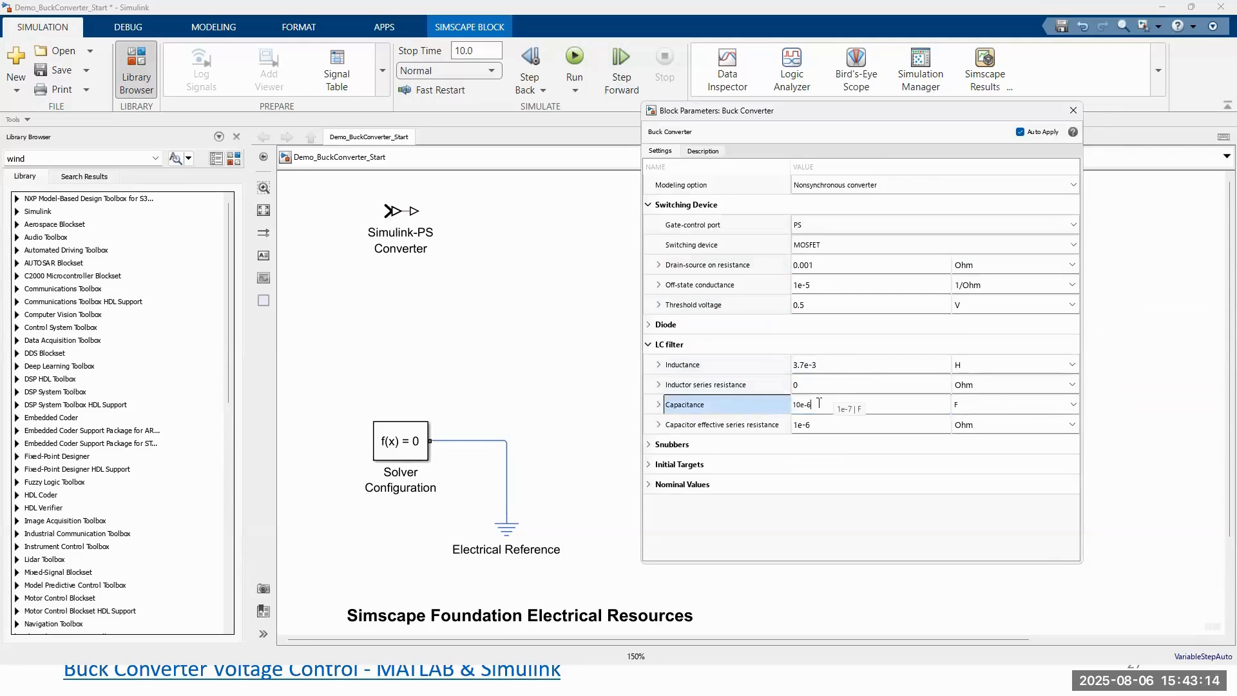
pyautogui.press('Escape')
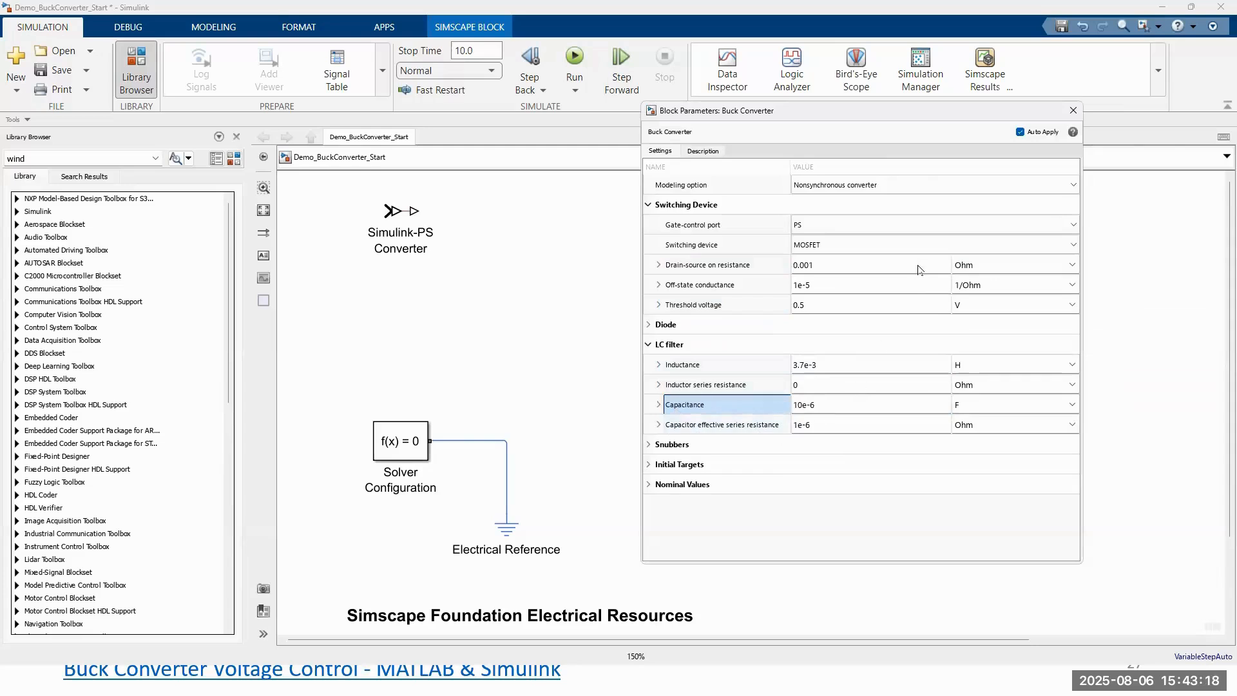
pyautogui.click(1073, 111)
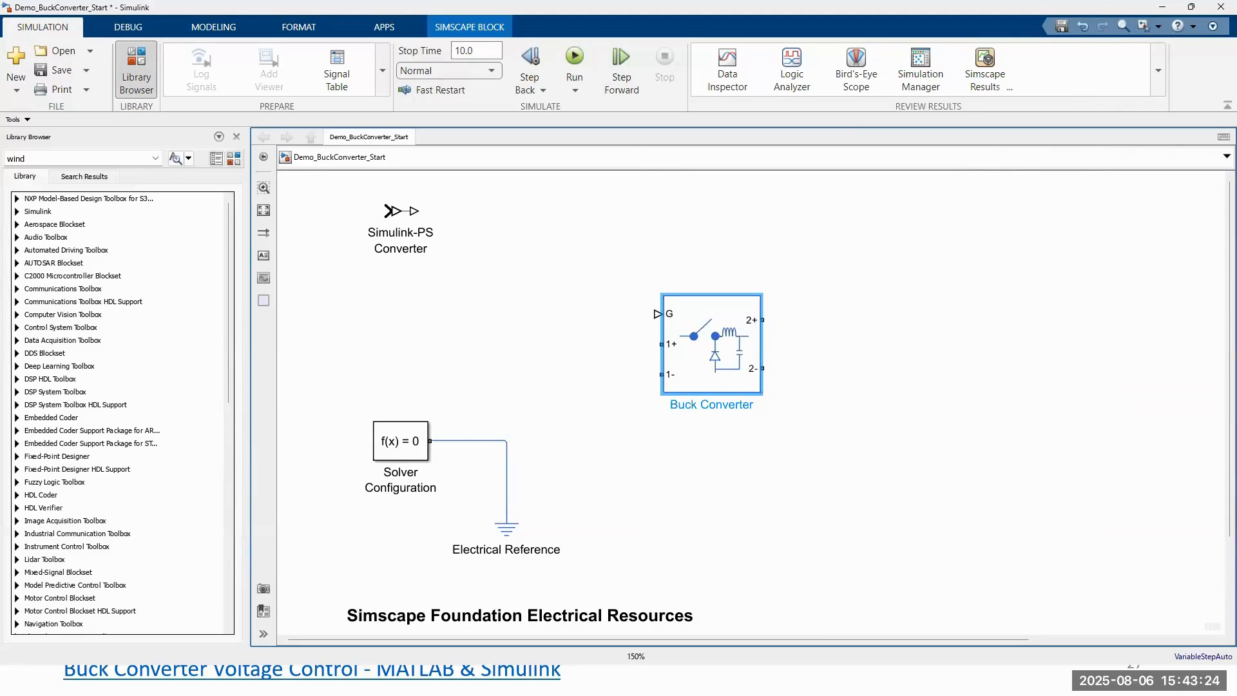
# Add a Resistor block from the Simscape Electrical Passive library beside the Buck Converter's output side and rotate it to vertical
pyautogui.hotkey('alt', 'Tab')
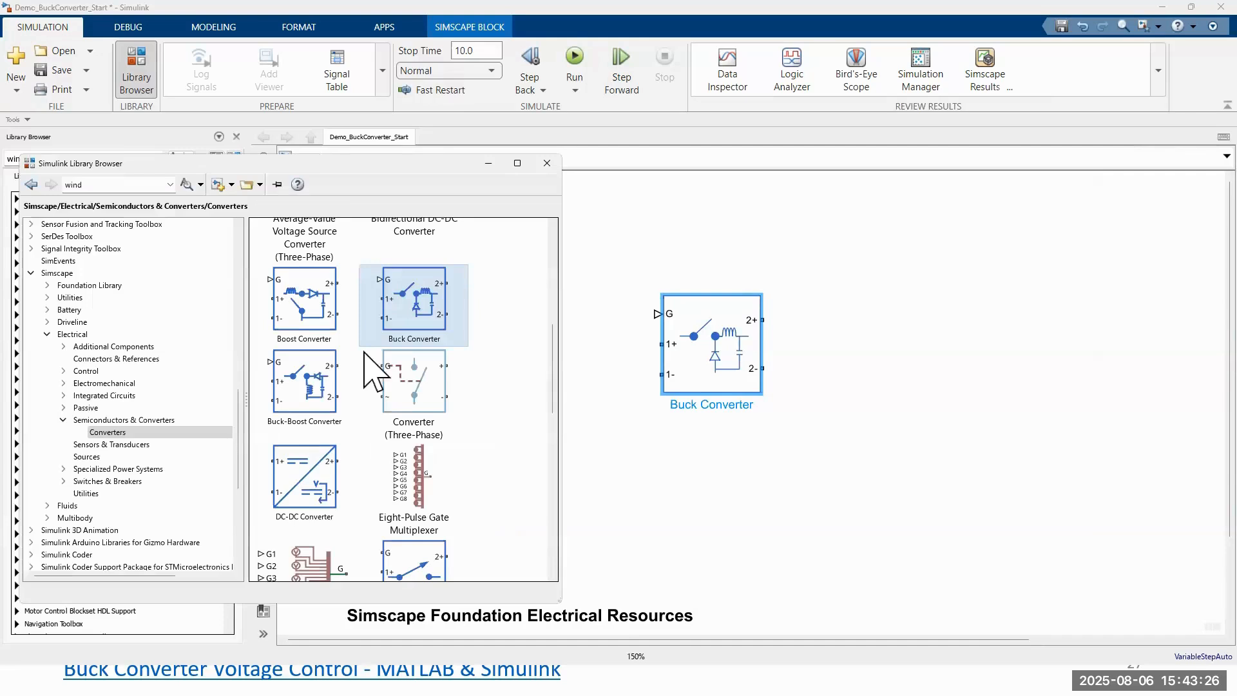
pyautogui.moveTo(328, 164); pyautogui.dragTo(471, 136)
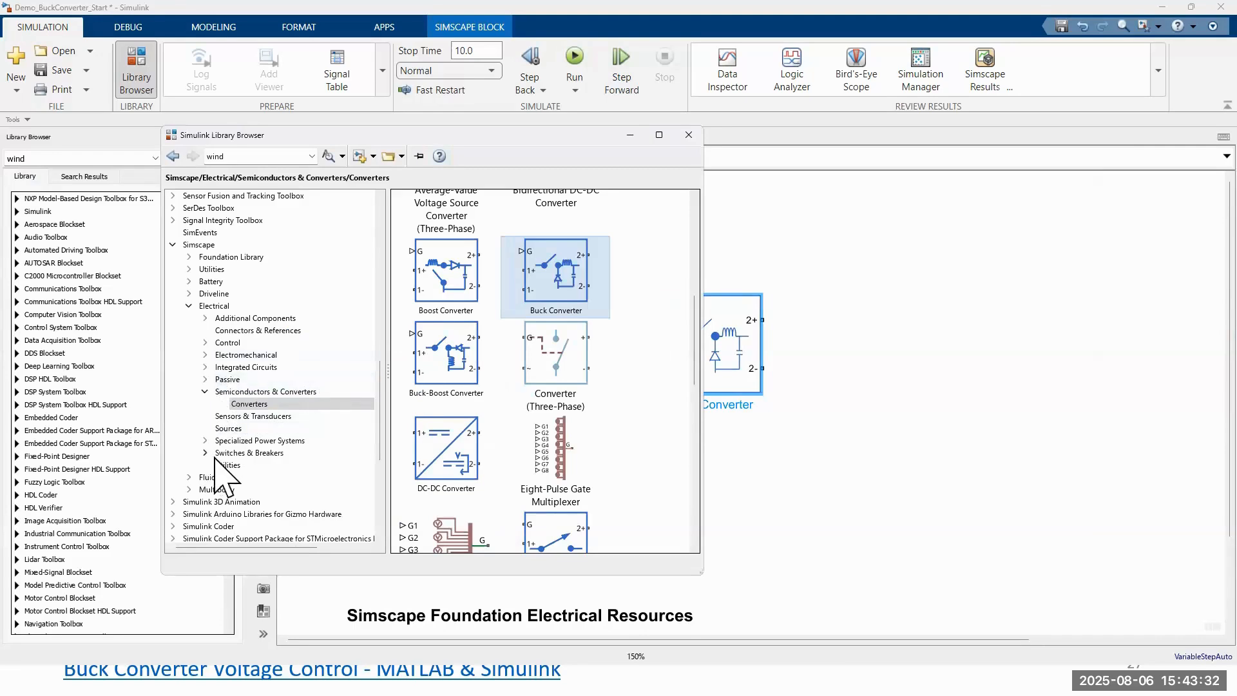
pyautogui.click(226, 380)
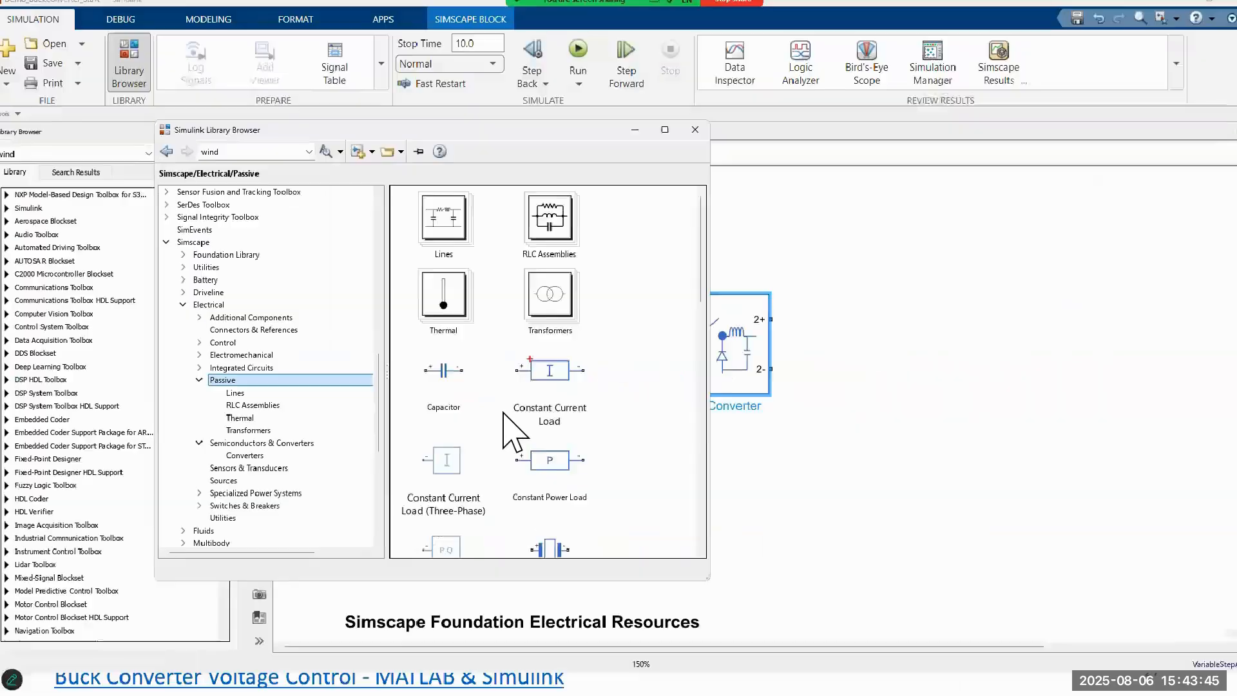
pyautogui.scroll(-5, 585, 472)
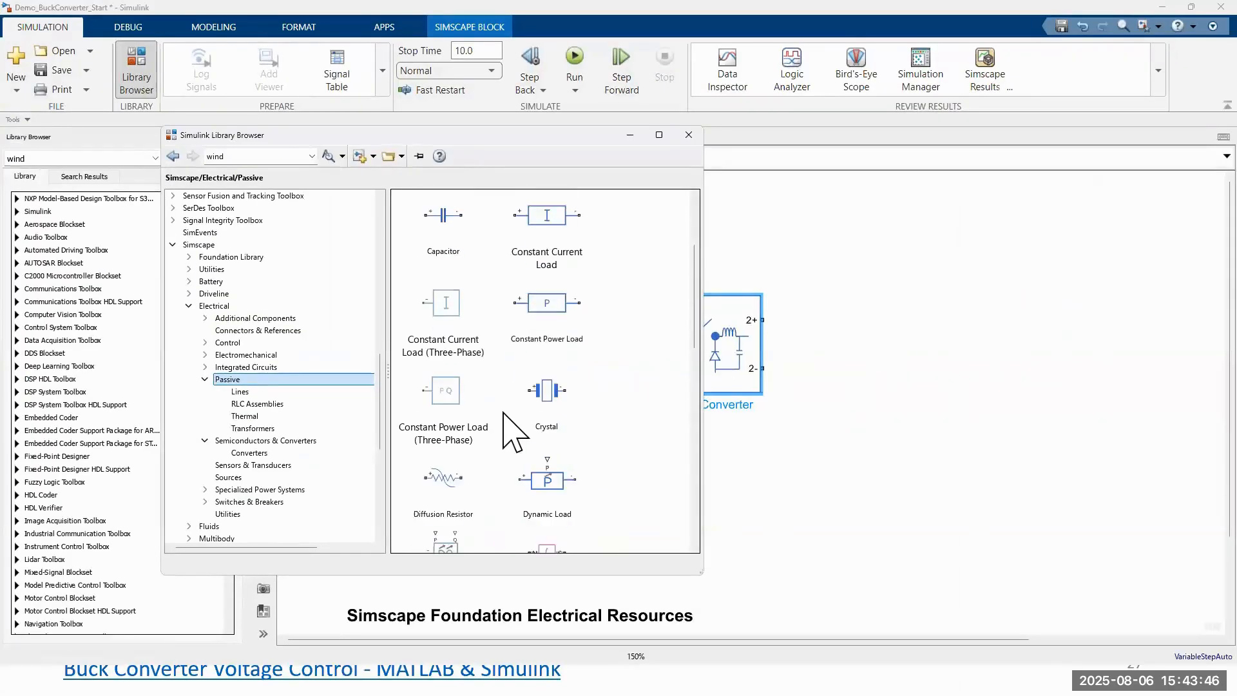
pyautogui.scroll(-6, 515, 412)
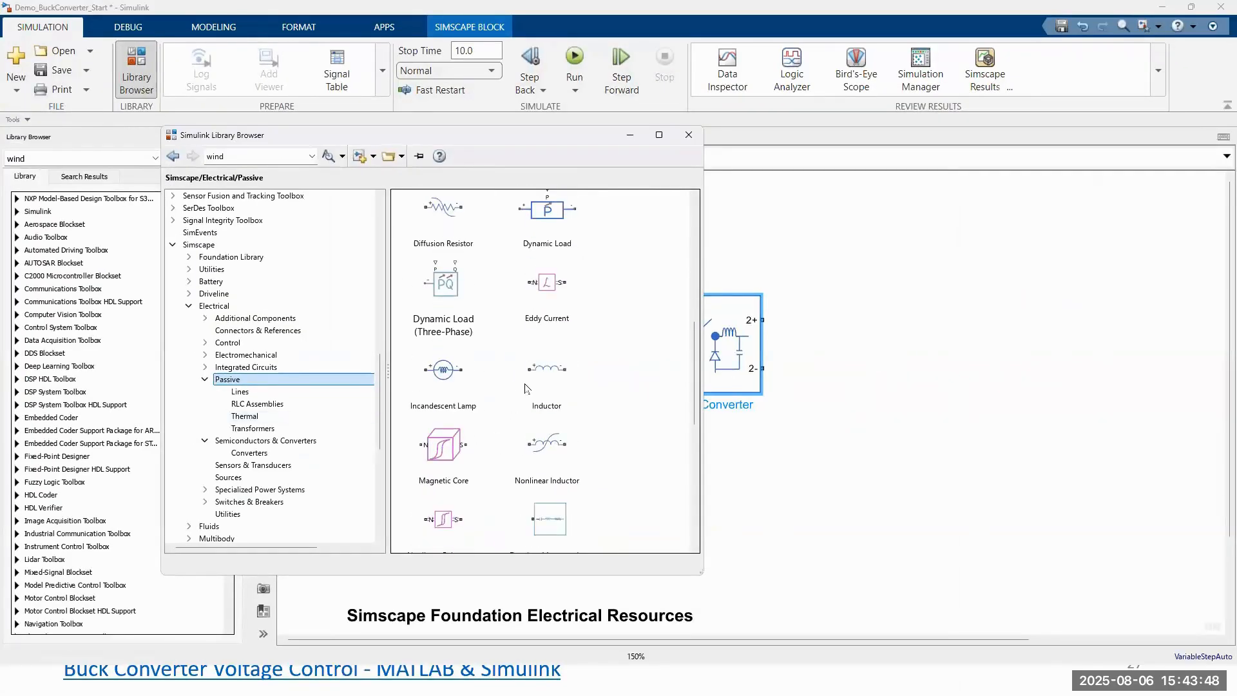
pyautogui.scroll(-1, 540, 388)
pyautogui.scroll(-1, 549, 477)
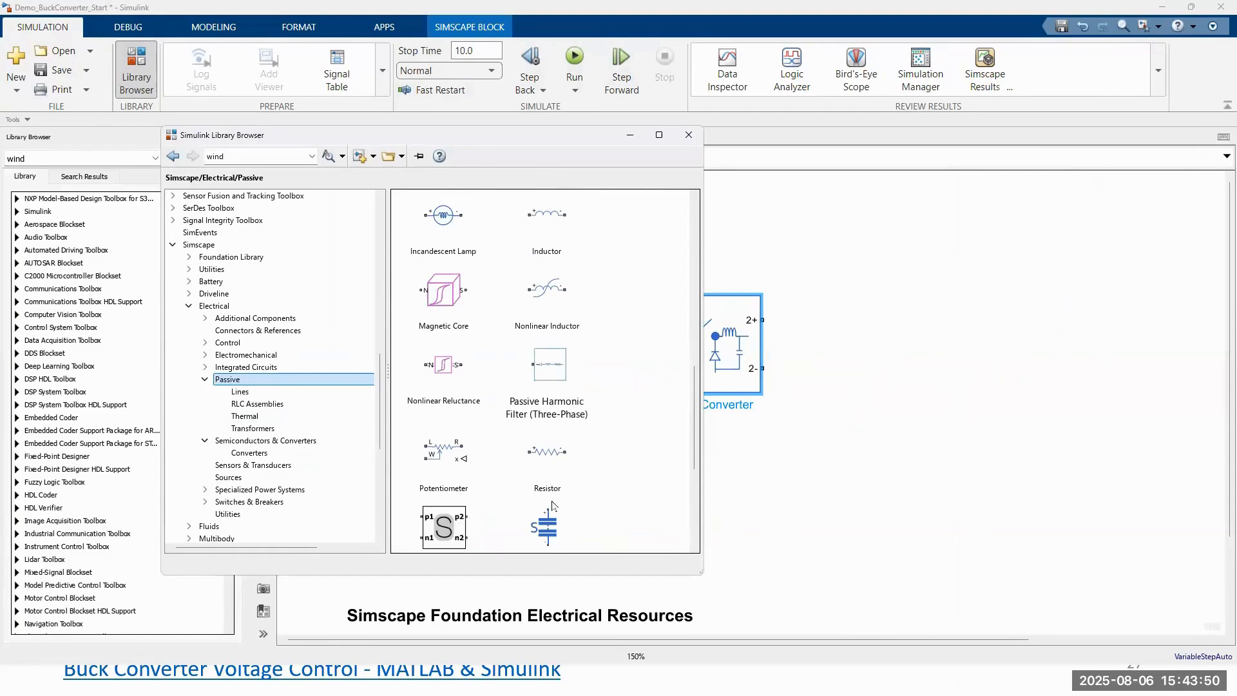
pyautogui.click(544, 464)
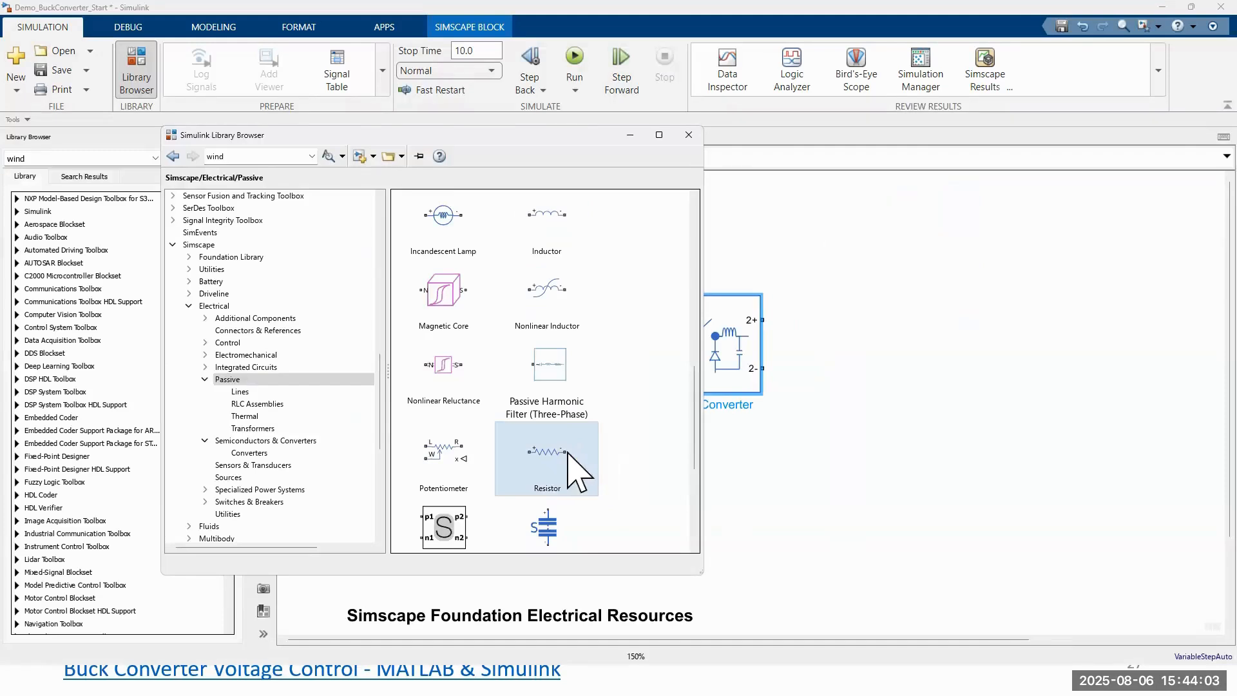
pyautogui.moveTo(588, 412); pyautogui.dragTo(1199, 223)
pyautogui.moveTo(874, 355); pyautogui.dragTo(876, 355)
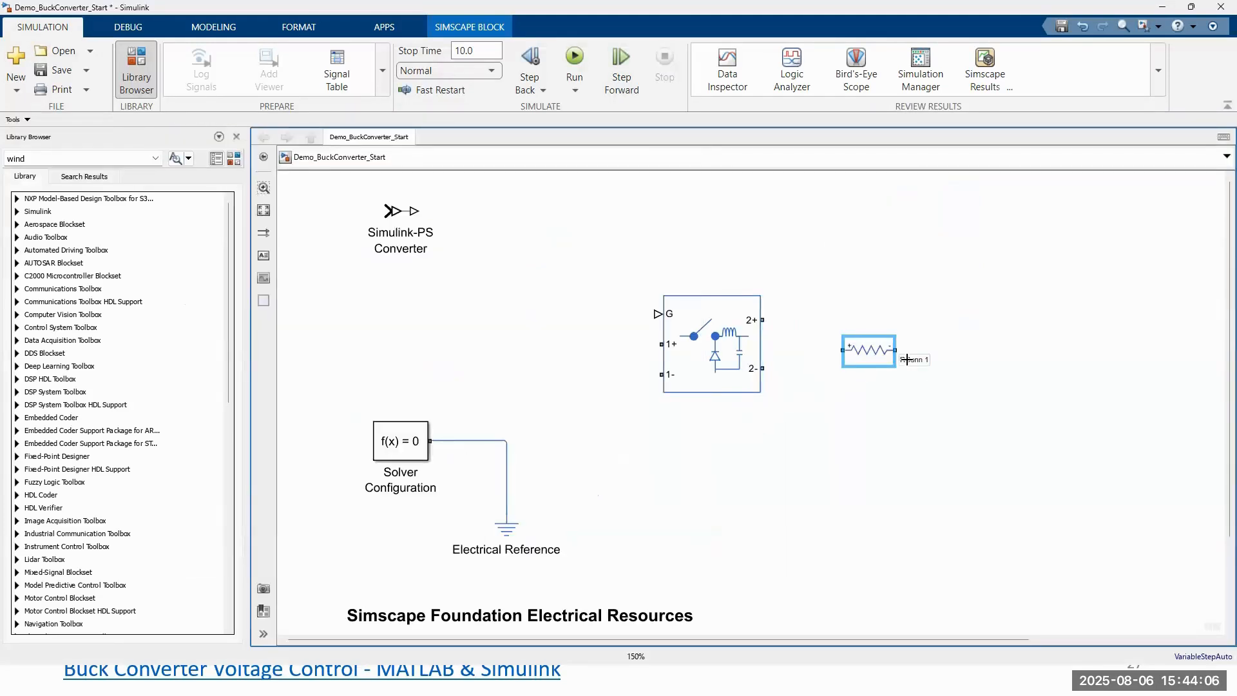
pyautogui.hotkey('ctrl', 'r')
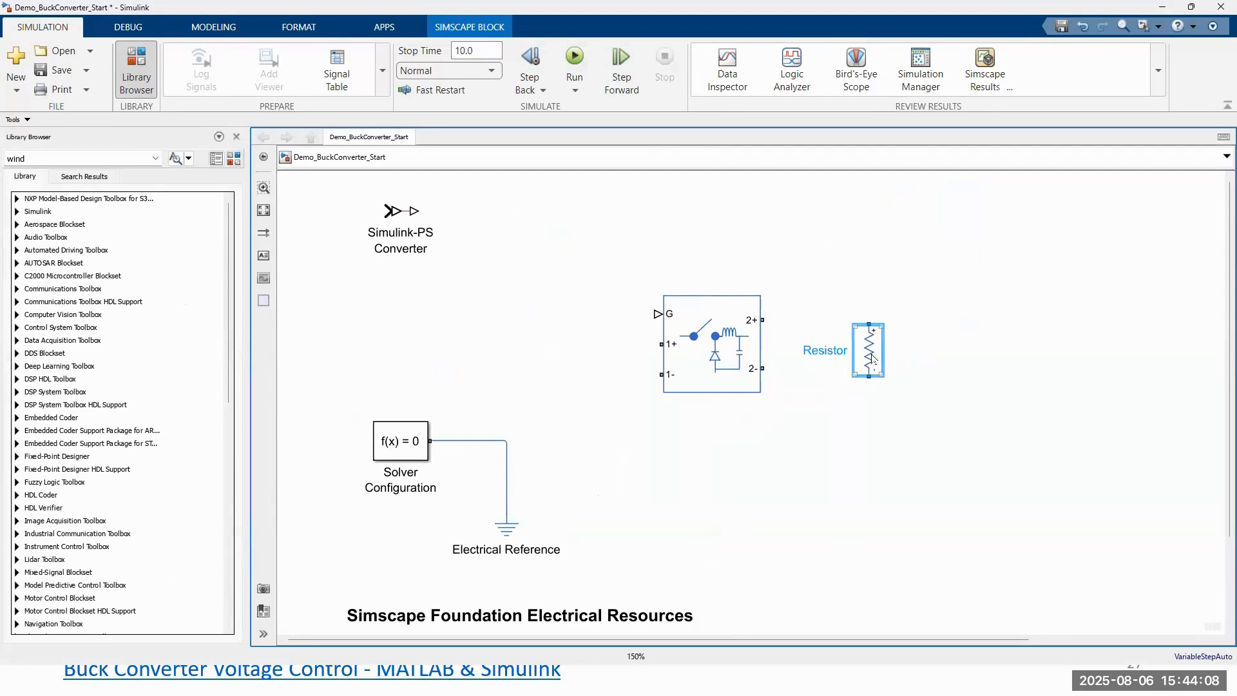
pyautogui.moveTo(871, 354); pyautogui.dragTo(931, 342)
# Set the Resistor block's resistance to 10 Ohm and close its parameters
pyautogui.doubleClick(932, 345)
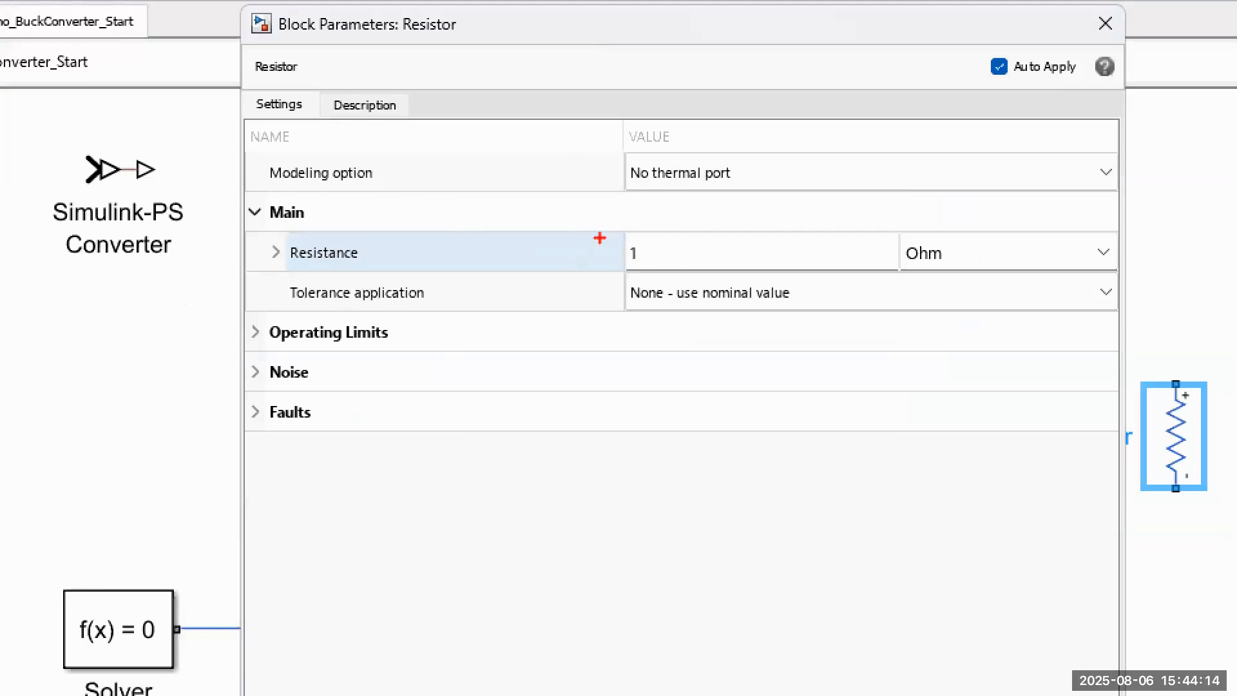
pyautogui.moveTo(621, 232); pyautogui.dragTo(661, 273)
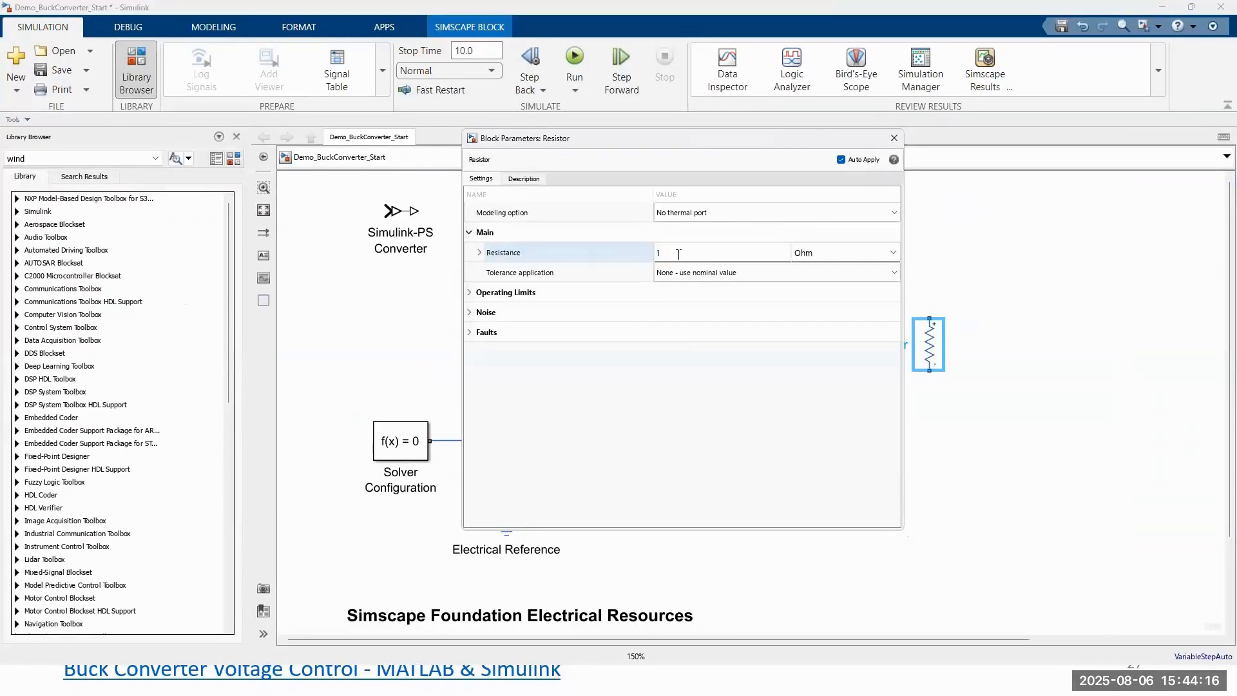
pyautogui.click(670, 256)
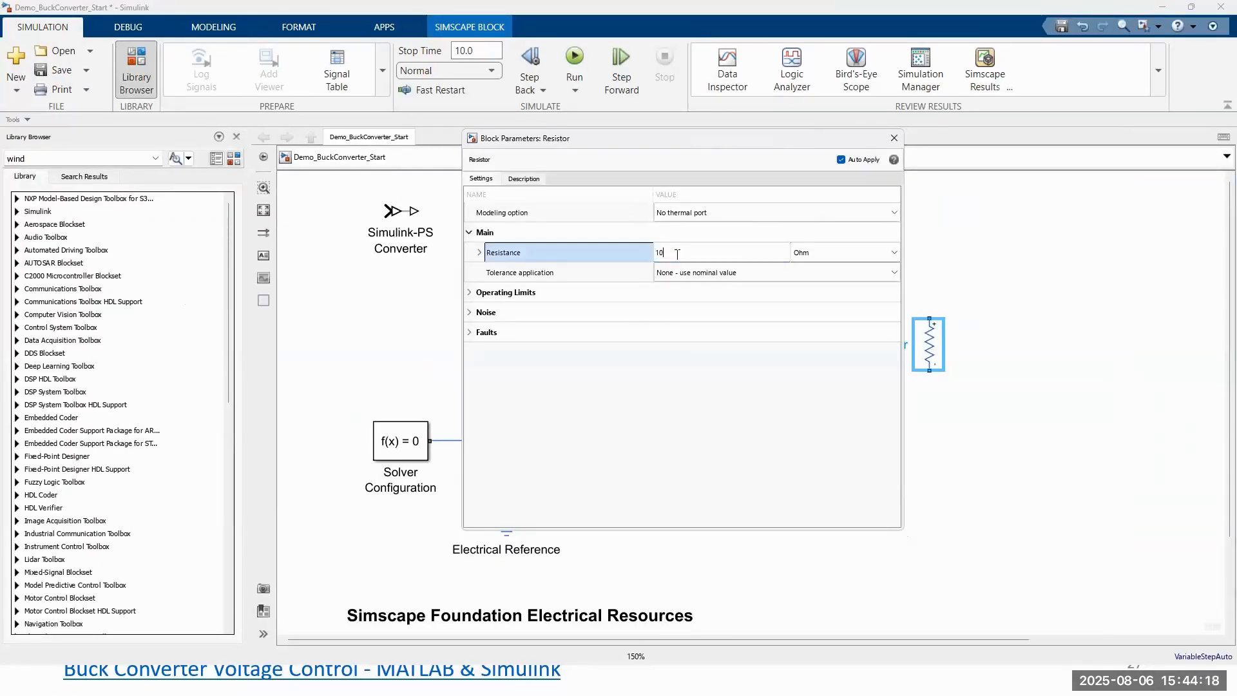
pyautogui.click(893, 137)
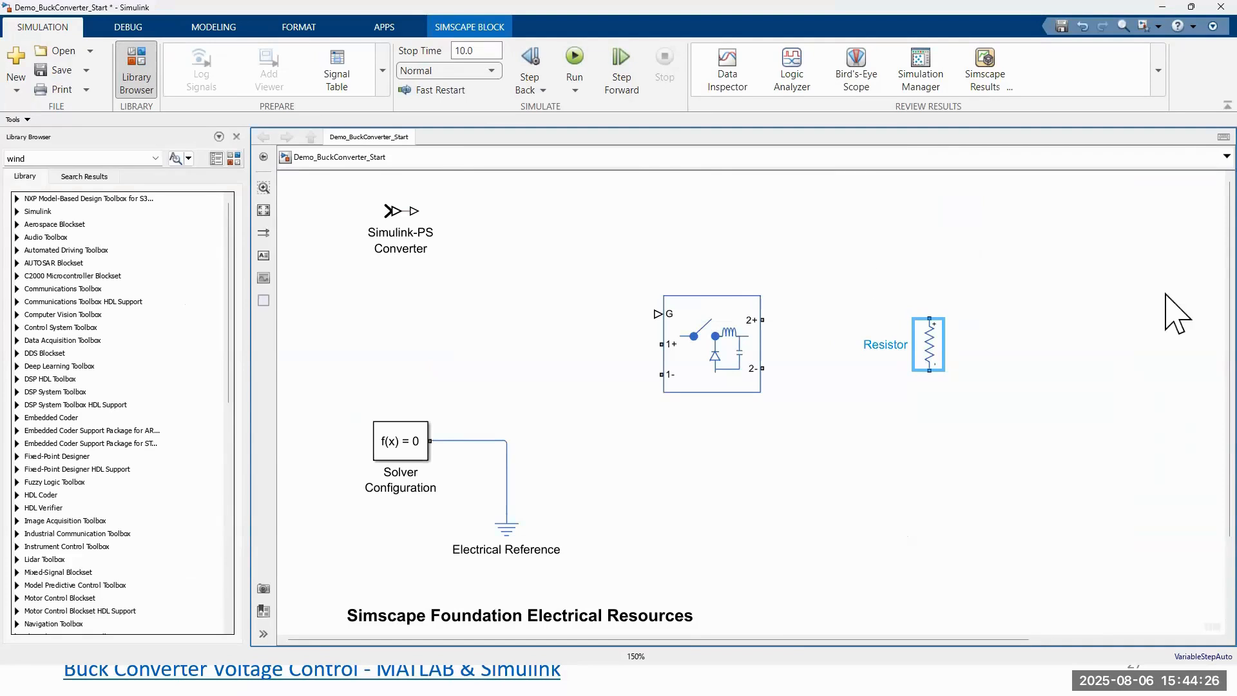
# Add a Voltage Sensor block from the Simscape Foundation Library and arrange it upright between the Buck Converter and the resistor
pyautogui.click(885, 243)
pyautogui.doubleClick(885, 243)
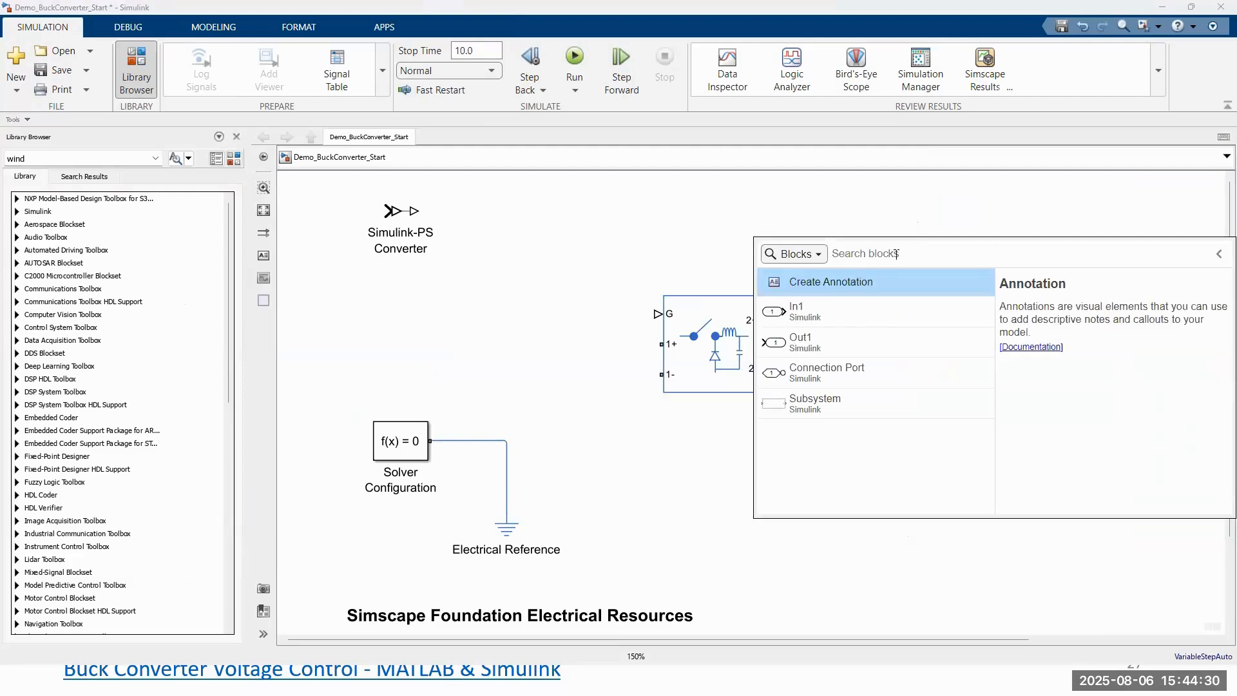
pyautogui.write('voltage sens')
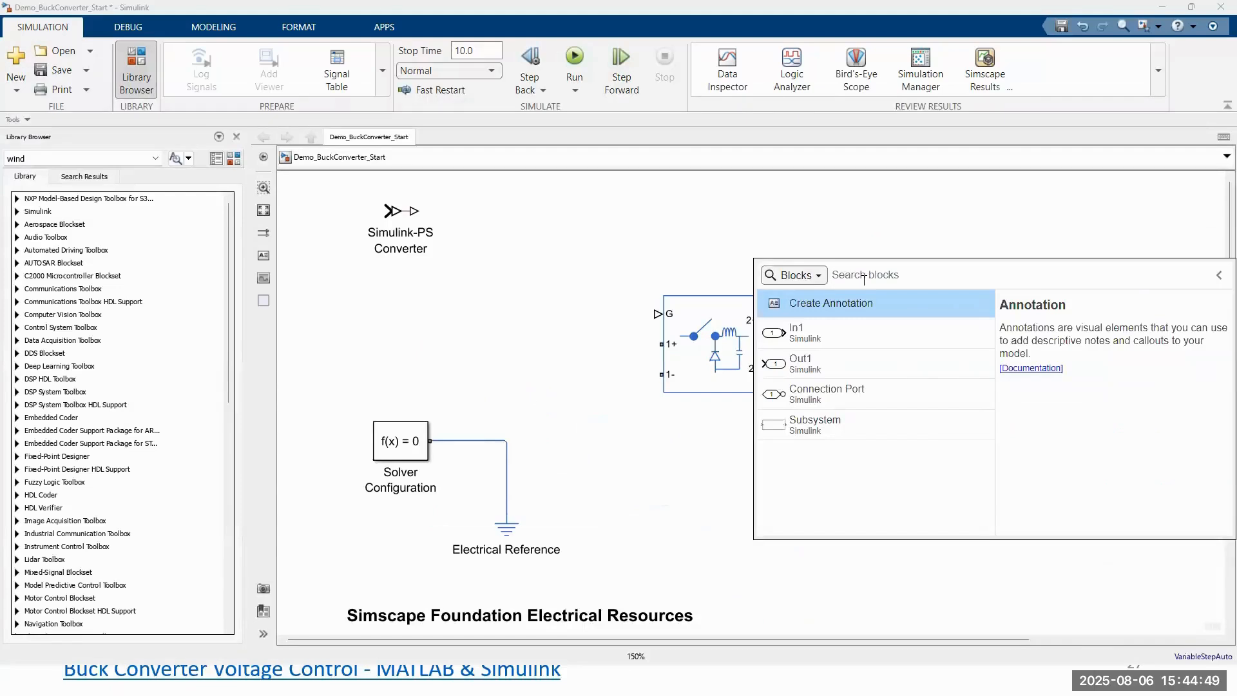
pyautogui.write('voltage')
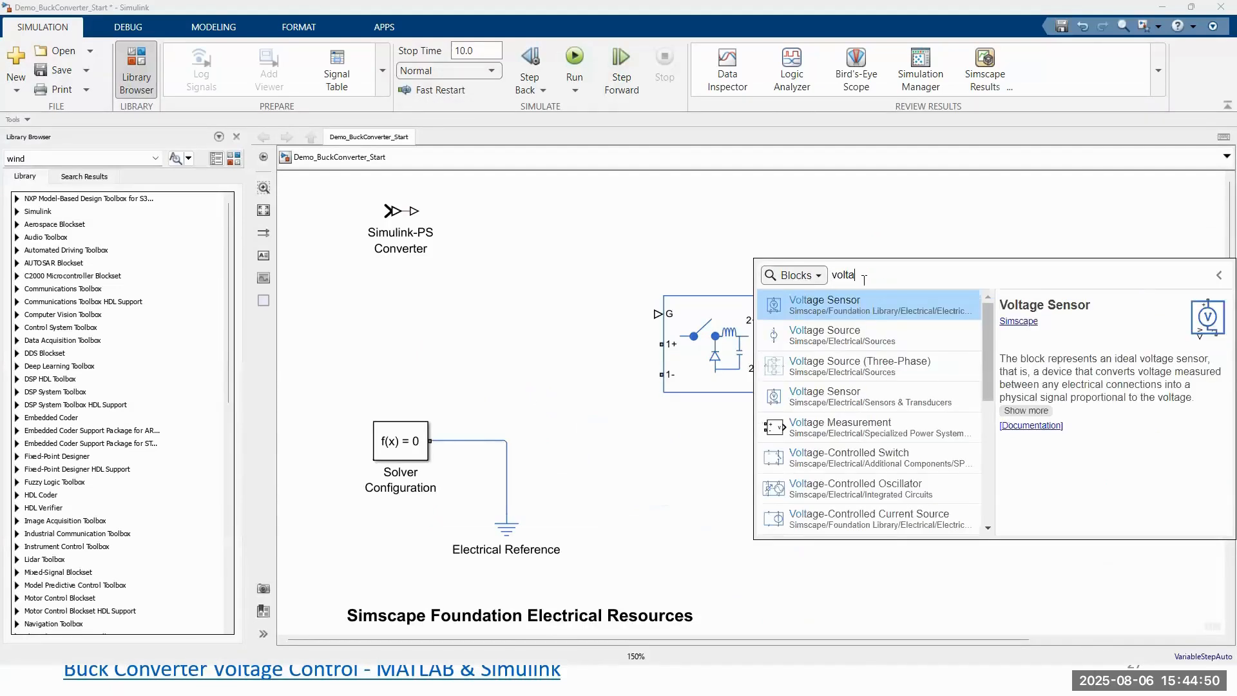
pyautogui.click(866, 314)
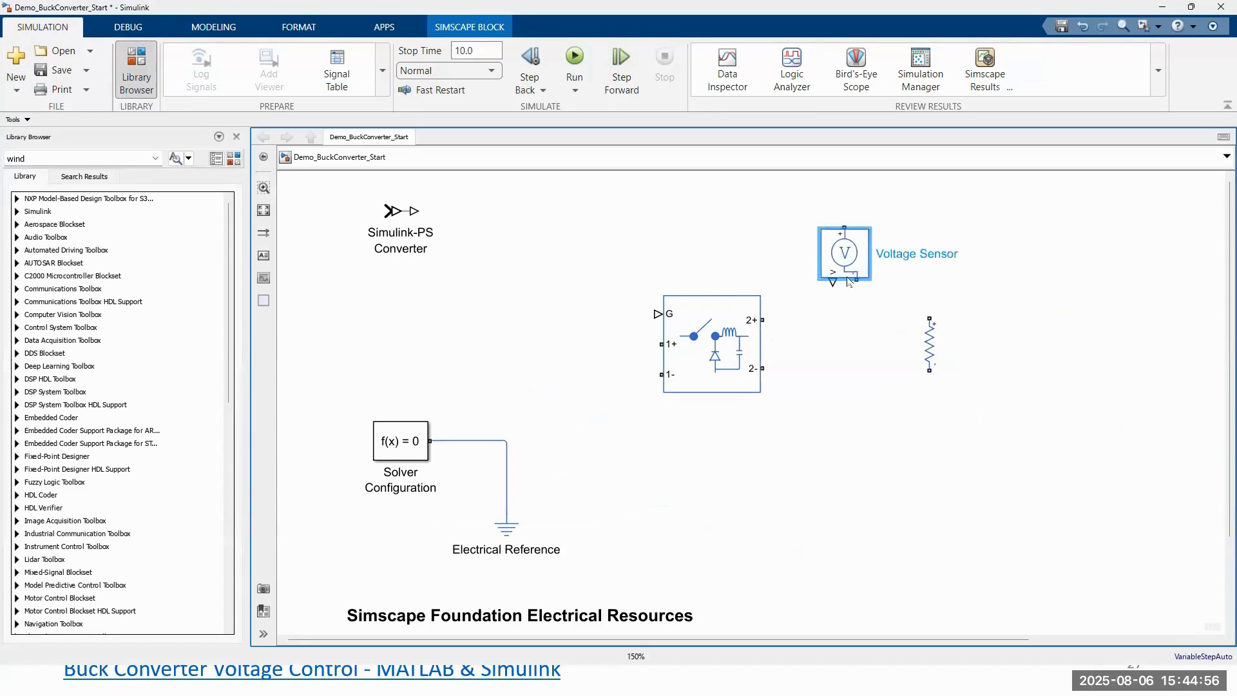
pyautogui.moveTo(844, 264); pyautogui.dragTo(972, 334)
pyautogui.click(928, 345)
pyautogui.moveTo(895, 352); pyautogui.dragTo(932, 356)
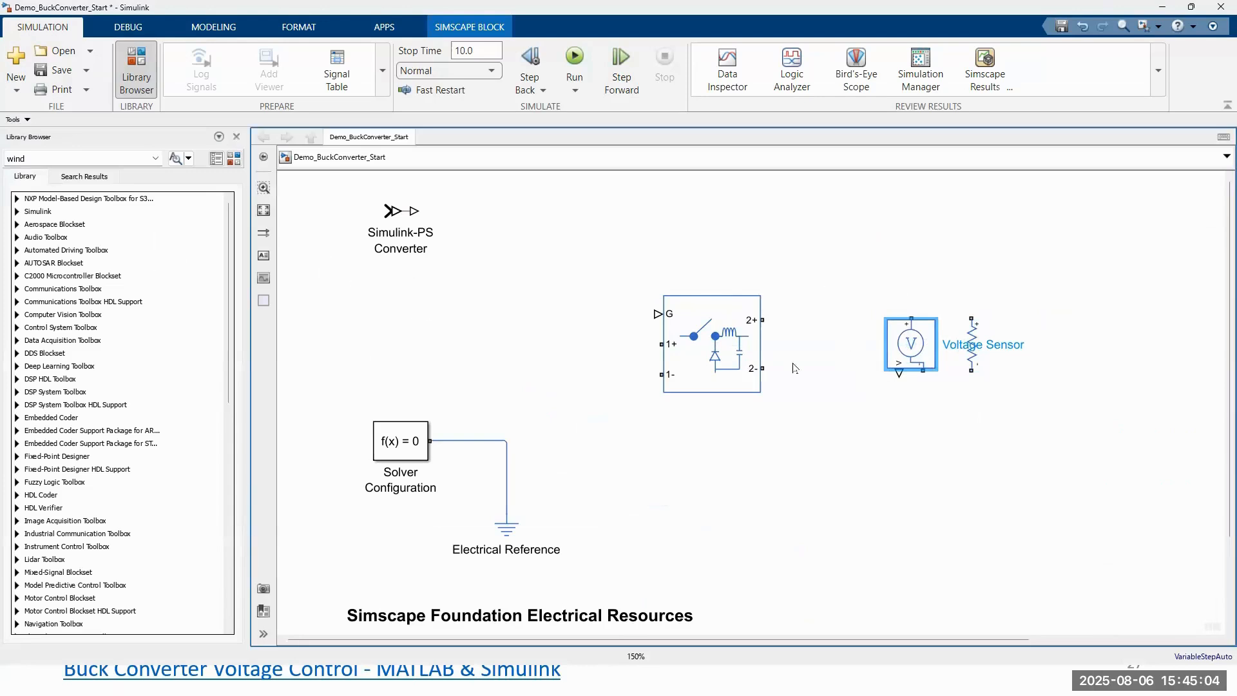
# Add a Current Sensor block and place it between the Buck Converter and the voltage sensor, slightly above them
pyautogui.doubleClick(862, 225)
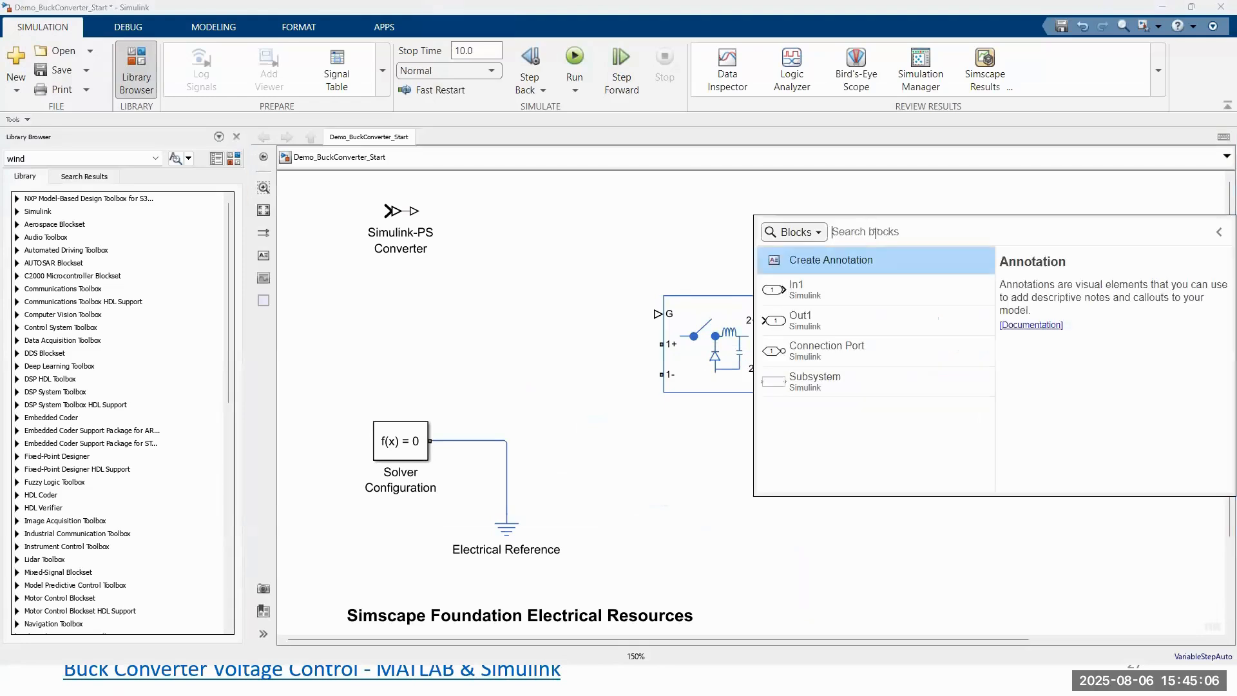
pyautogui.write('current')
pyautogui.click(812, 255)
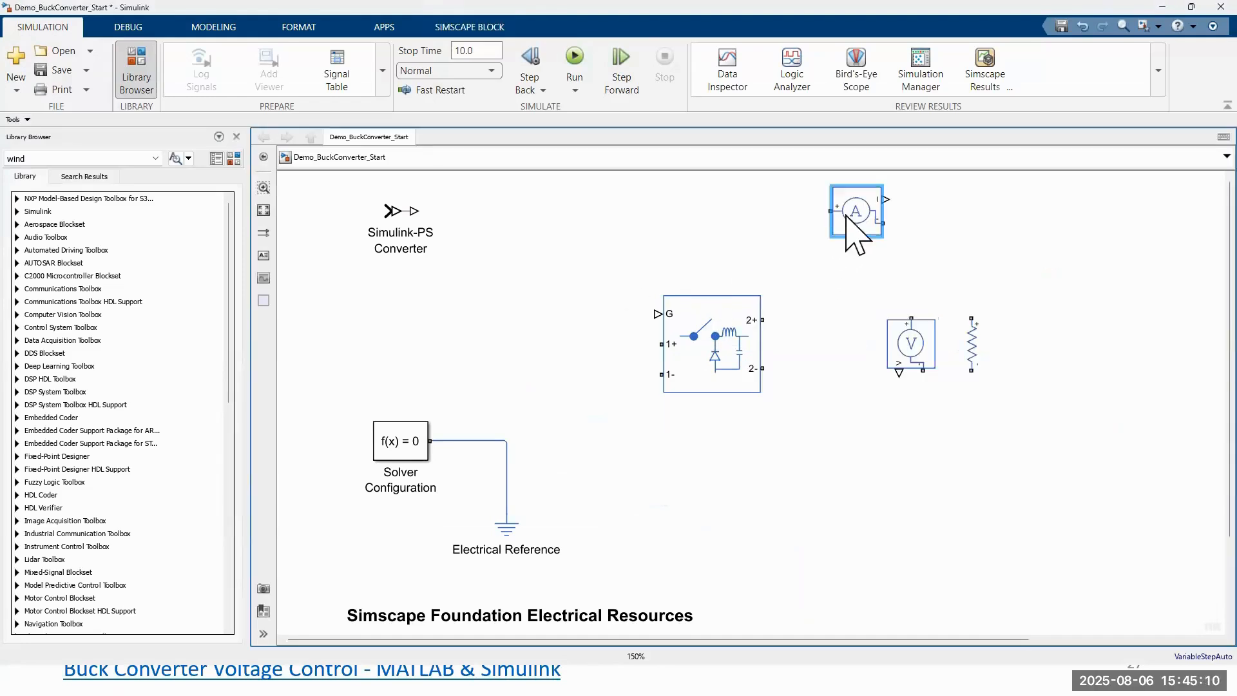
pyautogui.moveTo(860, 212); pyautogui.dragTo(845, 287)
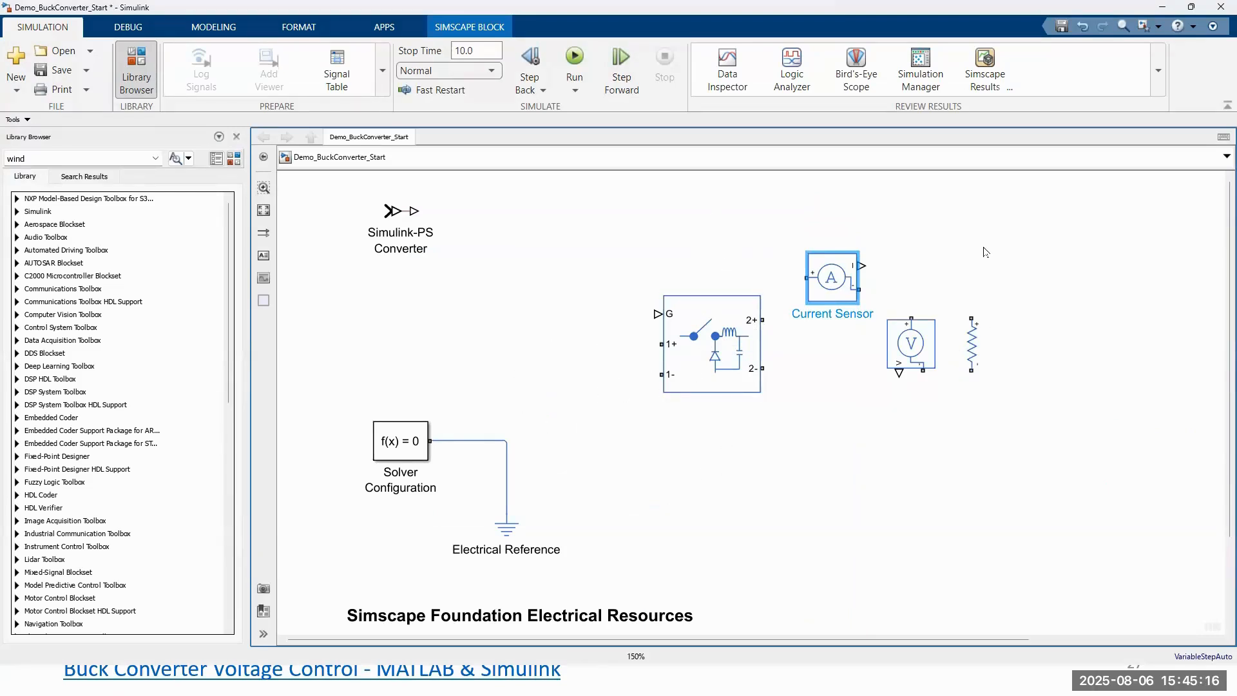
pyautogui.doubleClick(984, 251)
pyautogui.write('voltage')
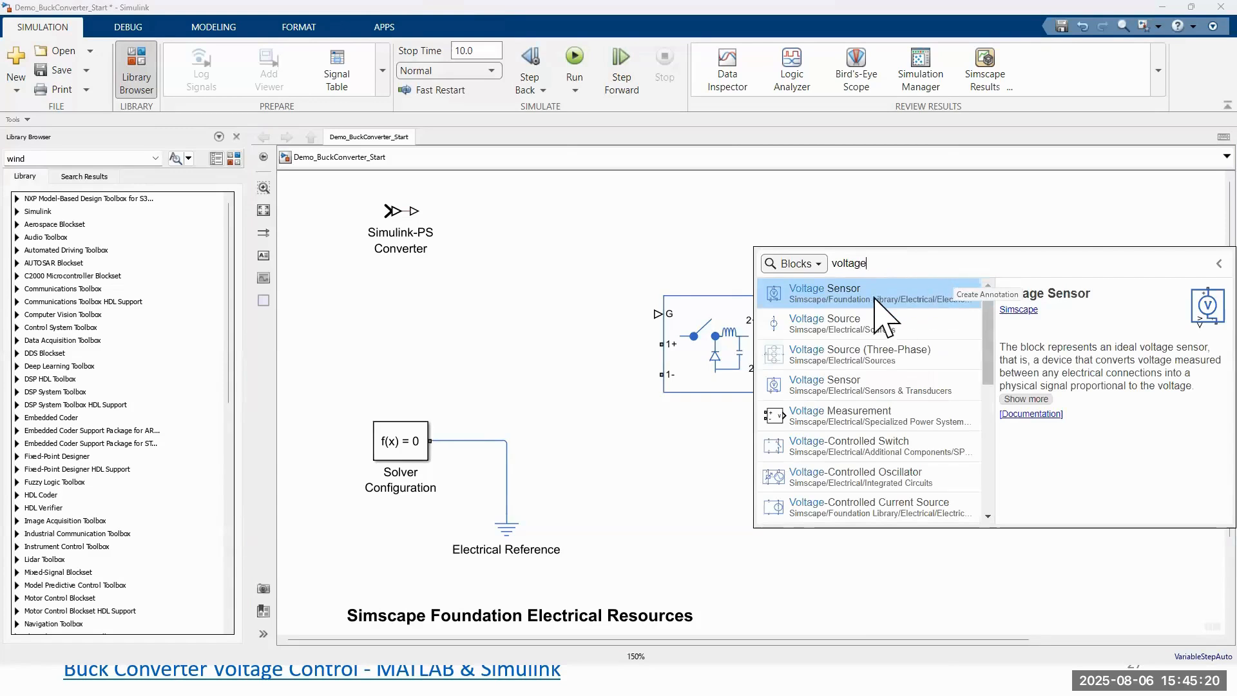
pyautogui.press('Return')
pyautogui.moveTo(905, 265); pyautogui.dragTo(579, 380)
pyautogui.press('Delete')
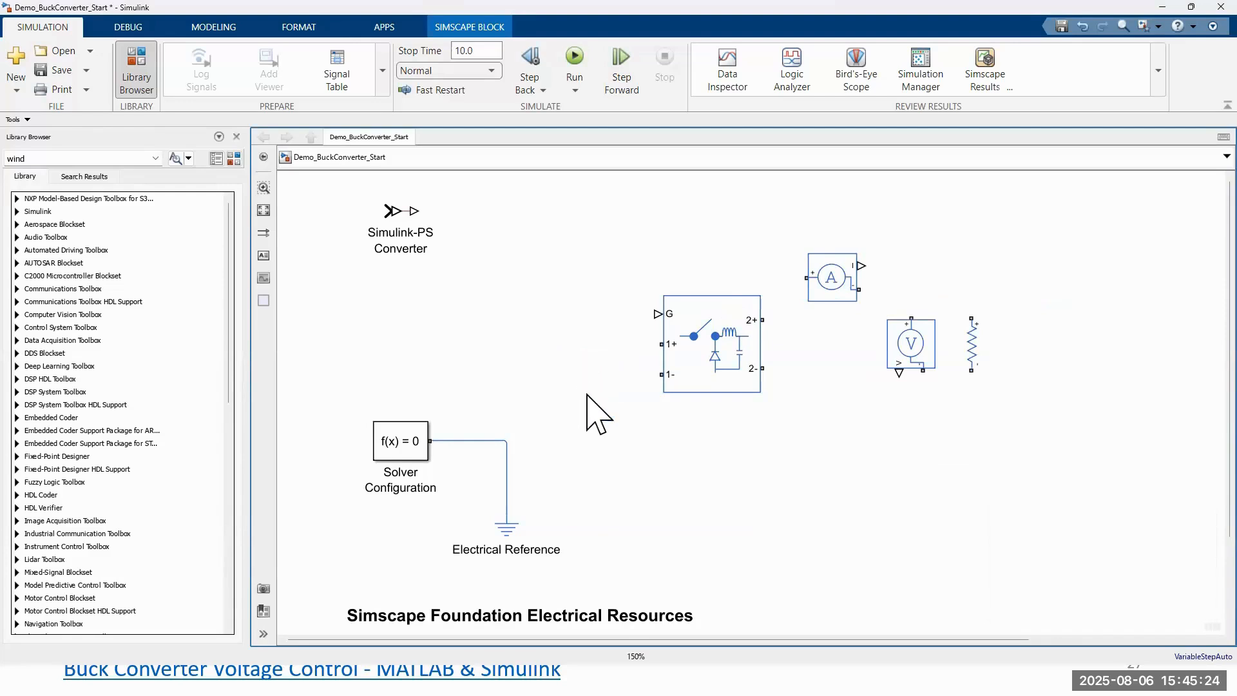
# Add a Voltage Source block from Simscape Electrical Sources and place it on the Buck Converter's input side
pyautogui.doubleClick(588, 395)
pyautogui.write('voltage siur')
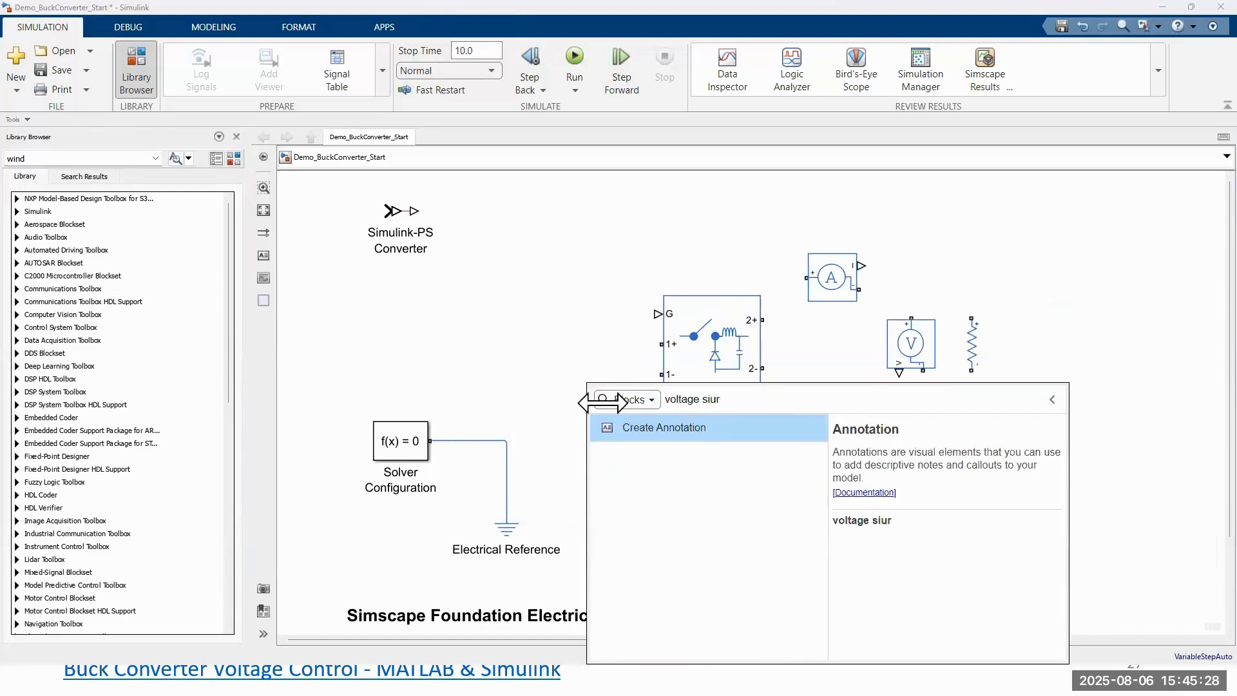
pyautogui.press('BackSpace')
pyautogui.write('ource')
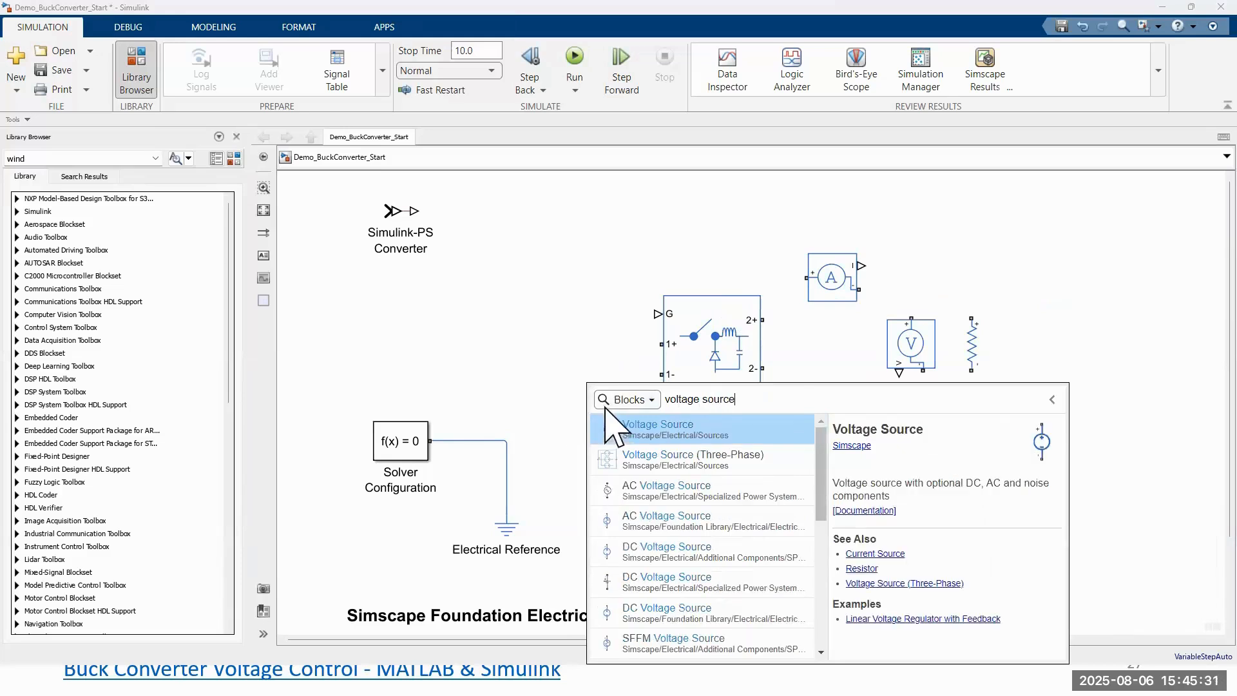
pyautogui.press('Return')
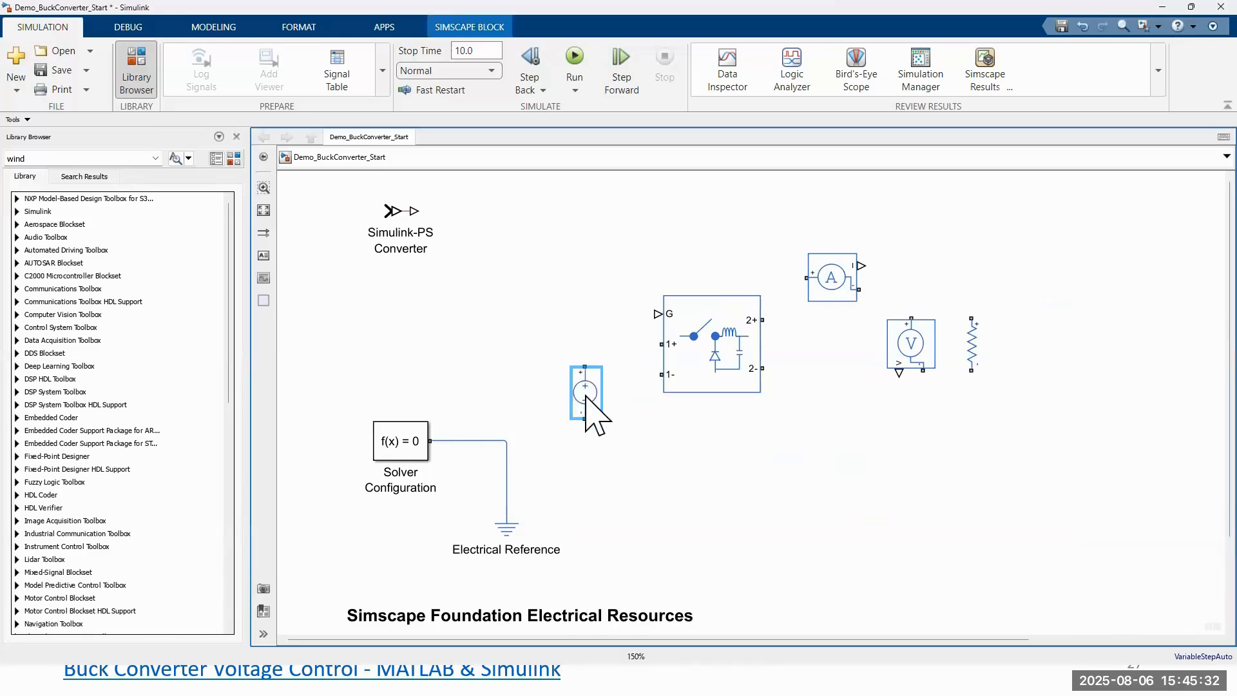
pyautogui.moveTo(604, 382); pyautogui.dragTo(581, 380)
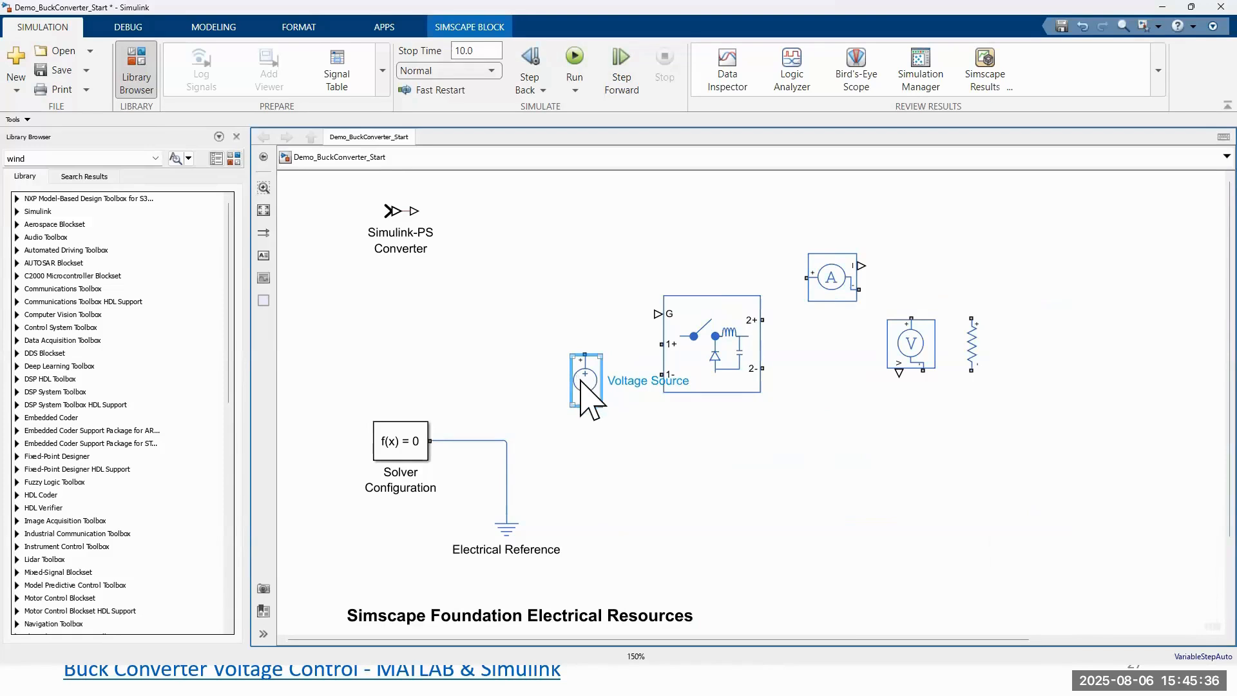
# Set the Voltage Source block's DC voltage to 24 V and close its parameters
pyautogui.doubleClick(586, 385)
pyautogui.click(829, 271)
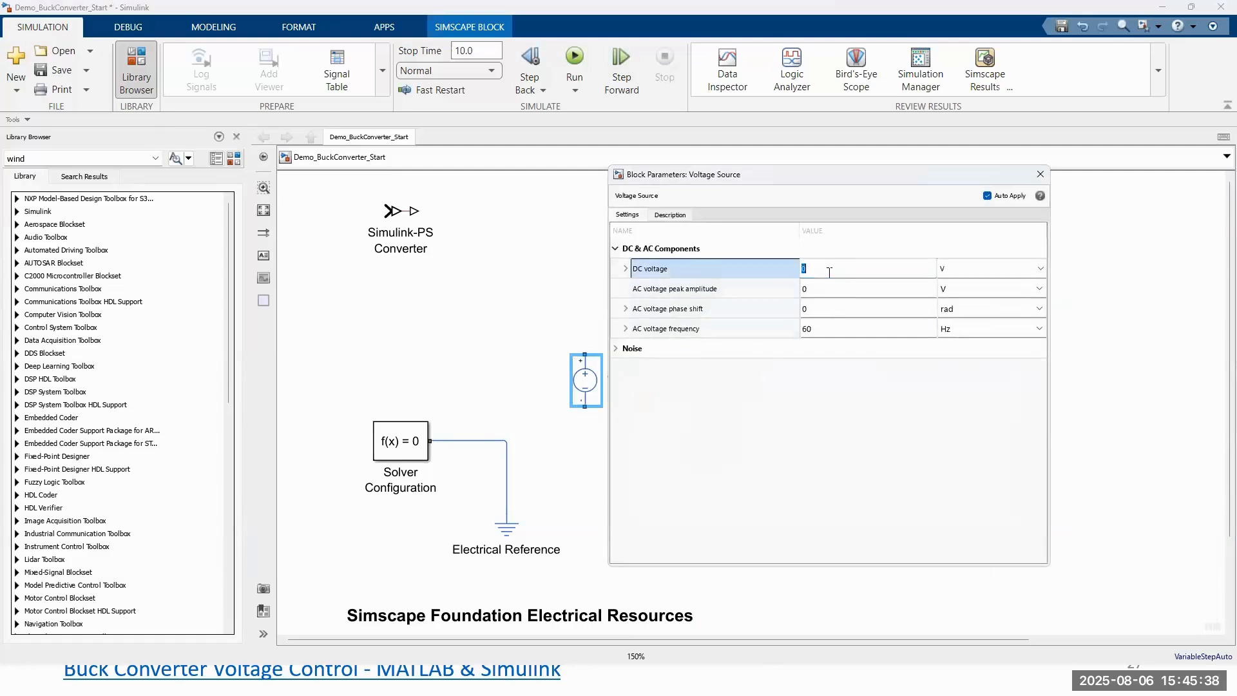
pyautogui.press('Return')
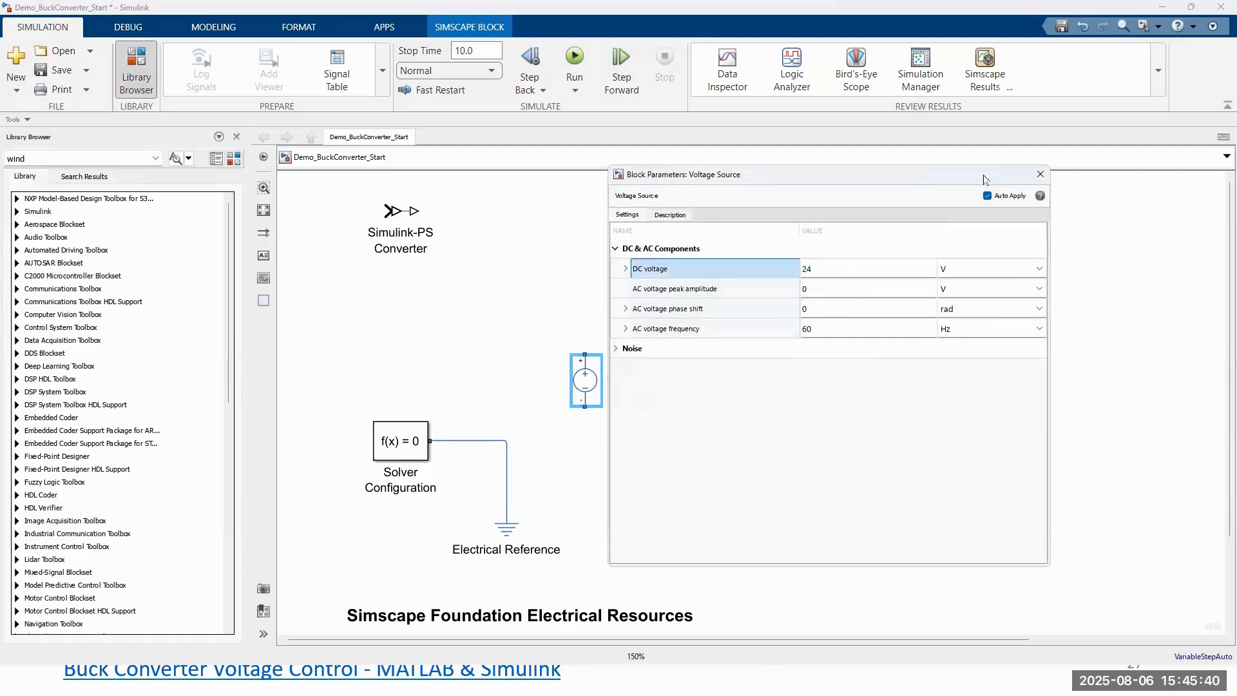
pyautogui.click(1040, 175)
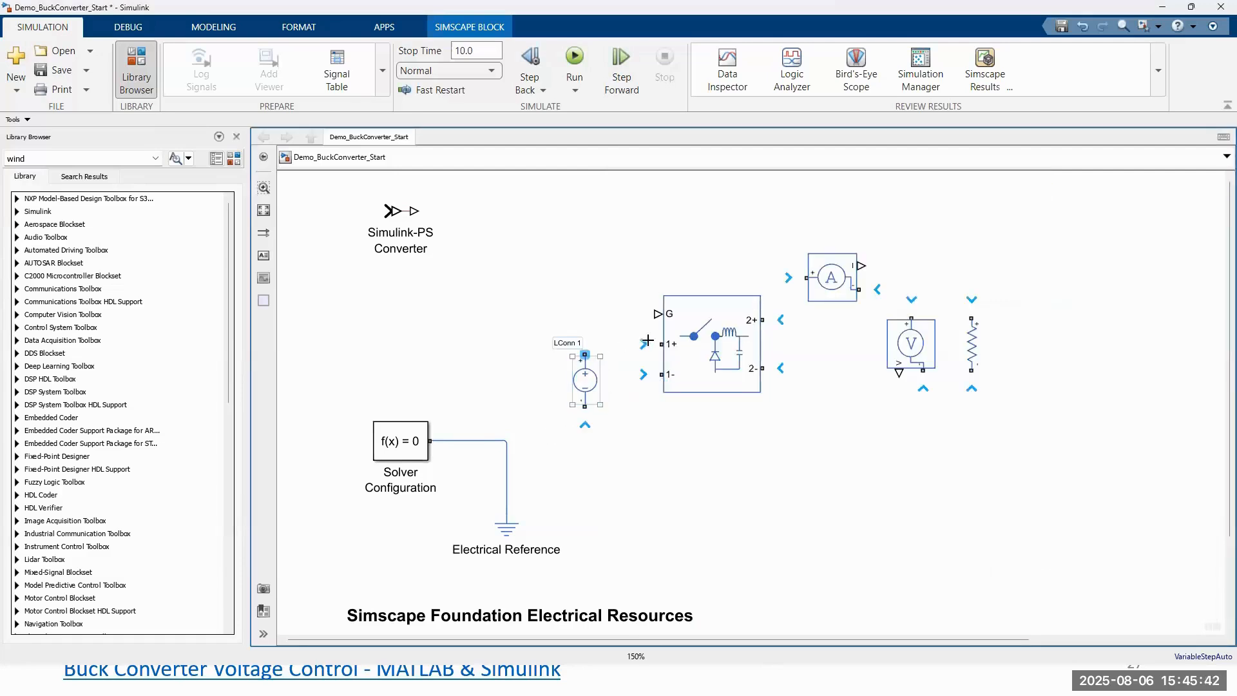
# Wire the voltage source to the Buck Converter's 1+ and 1- ports and join its negative line to the Solver Configuration and Electrical Reference line
pyautogui.moveTo(584, 354); pyautogui.dragTo(666, 343)
pyautogui.moveTo(585, 406); pyautogui.dragTo(649, 385)
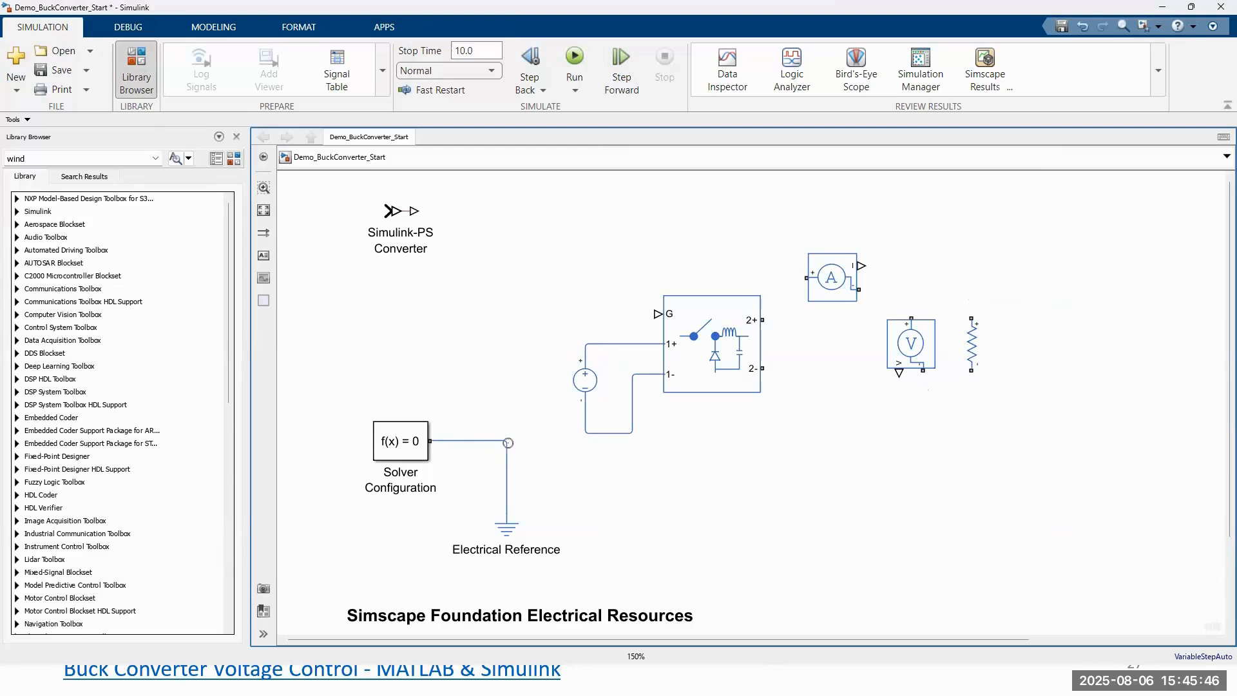
pyautogui.moveTo(506, 440); pyautogui.dragTo(584, 432)
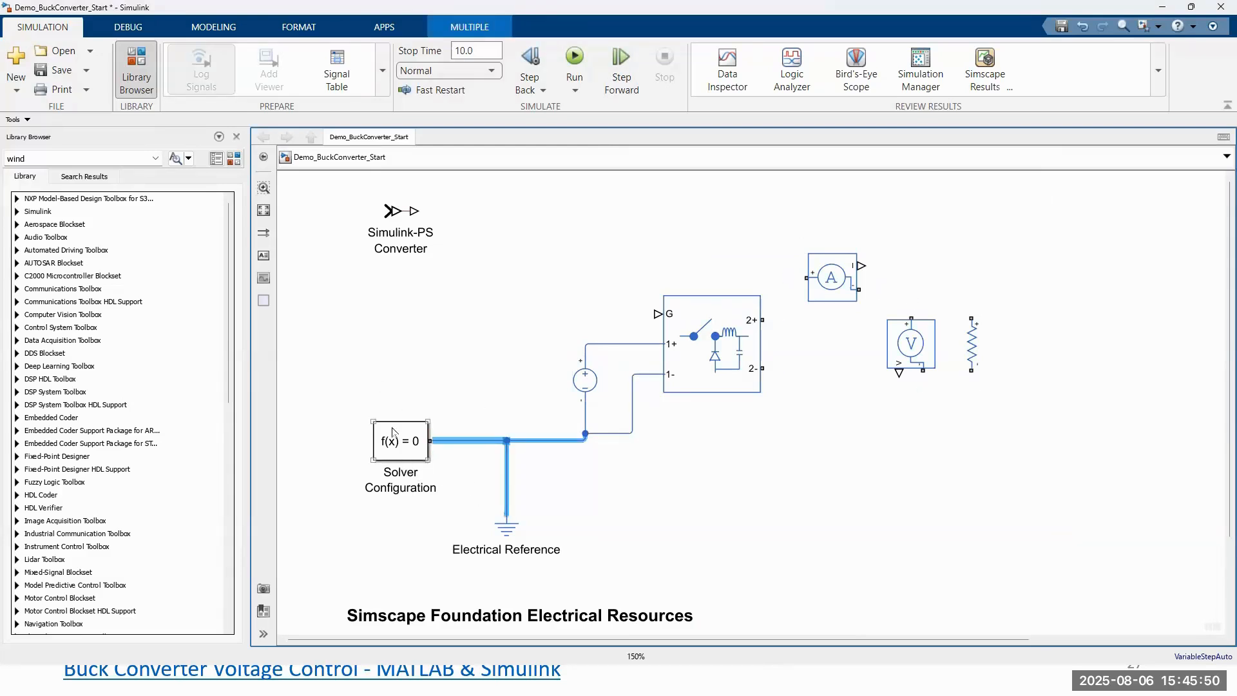
pyautogui.click(514, 375)
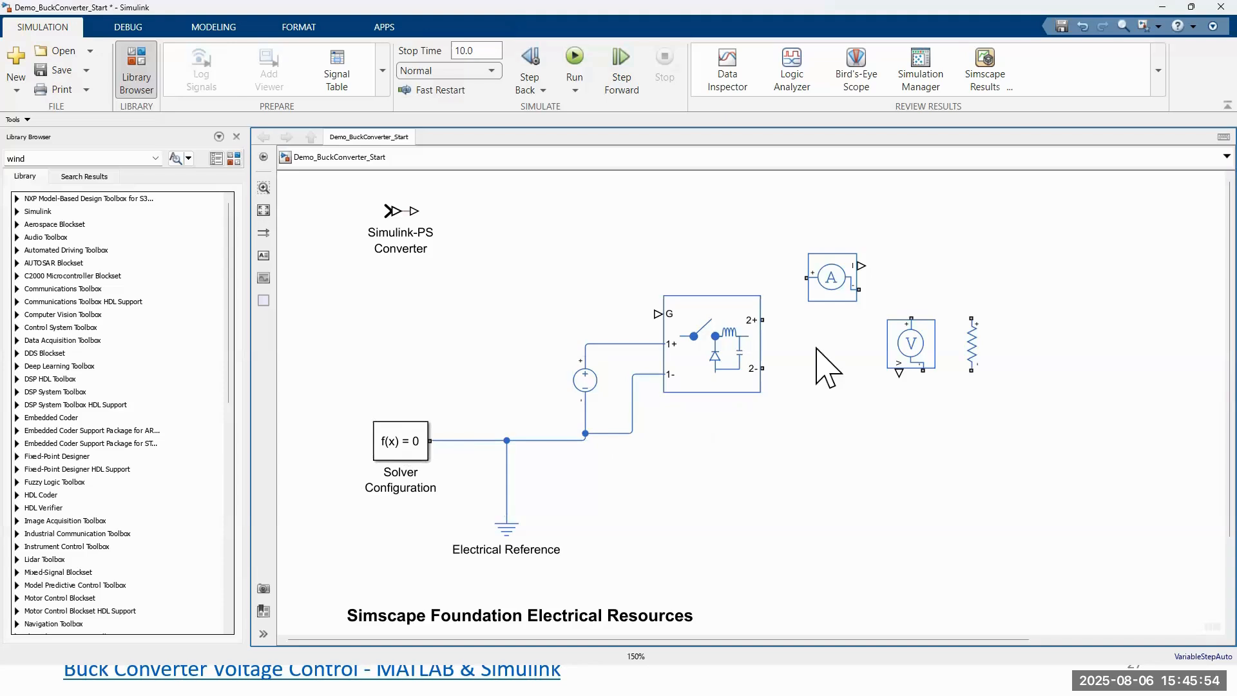
# Connect the Buck Converter's 2+ output port to the Current Sensor's positive terminal
pyautogui.moveTo(790, 344); pyautogui.dragTo(765, 357)
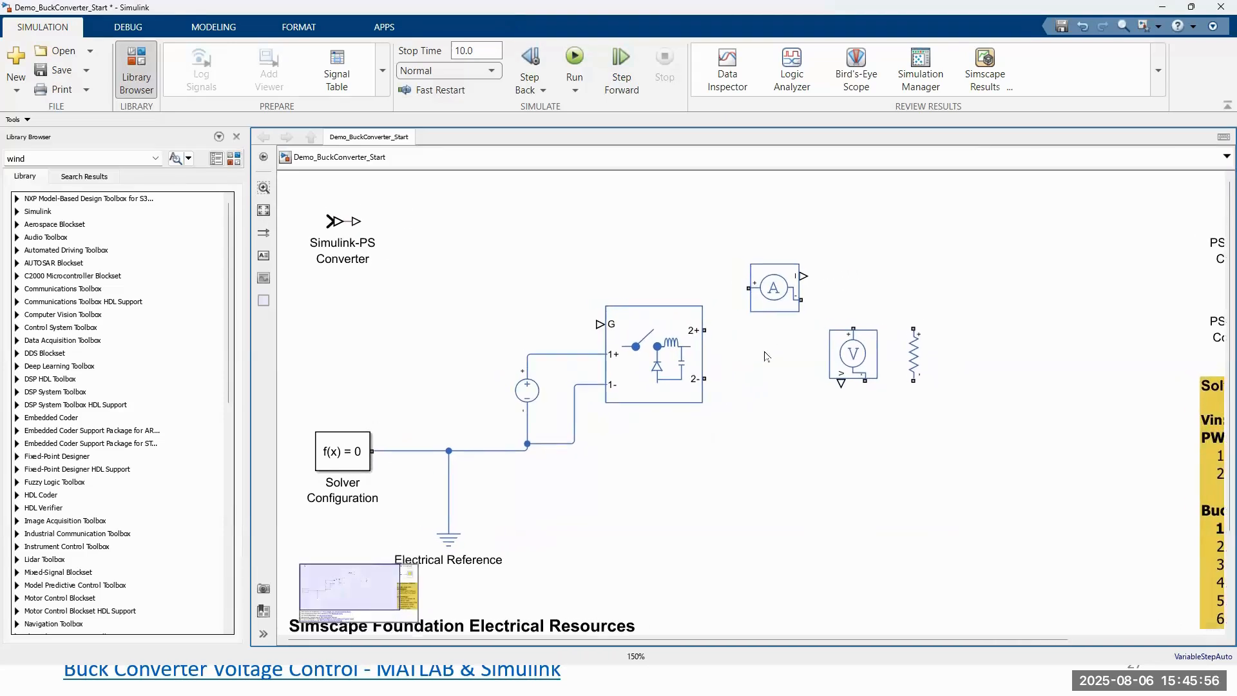
pyautogui.scroll(1, 765, 356)
pyautogui.moveTo(694, 341); pyautogui.dragTo(745, 291)
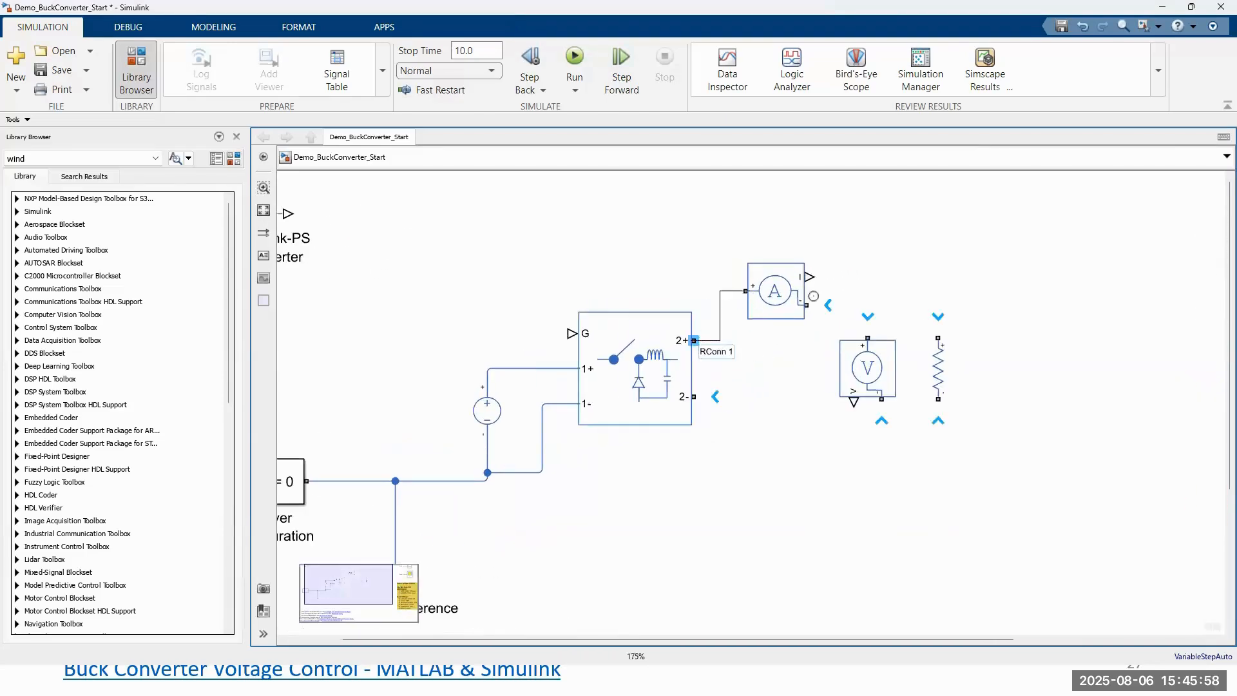
# Wire the load resistor between the Current Sensor's negative terminal and the Buck Converter's 2- port, and connect the Voltage Sensor across the resistor
pyautogui.moveTo(857, 324); pyautogui.dragTo(939, 338)
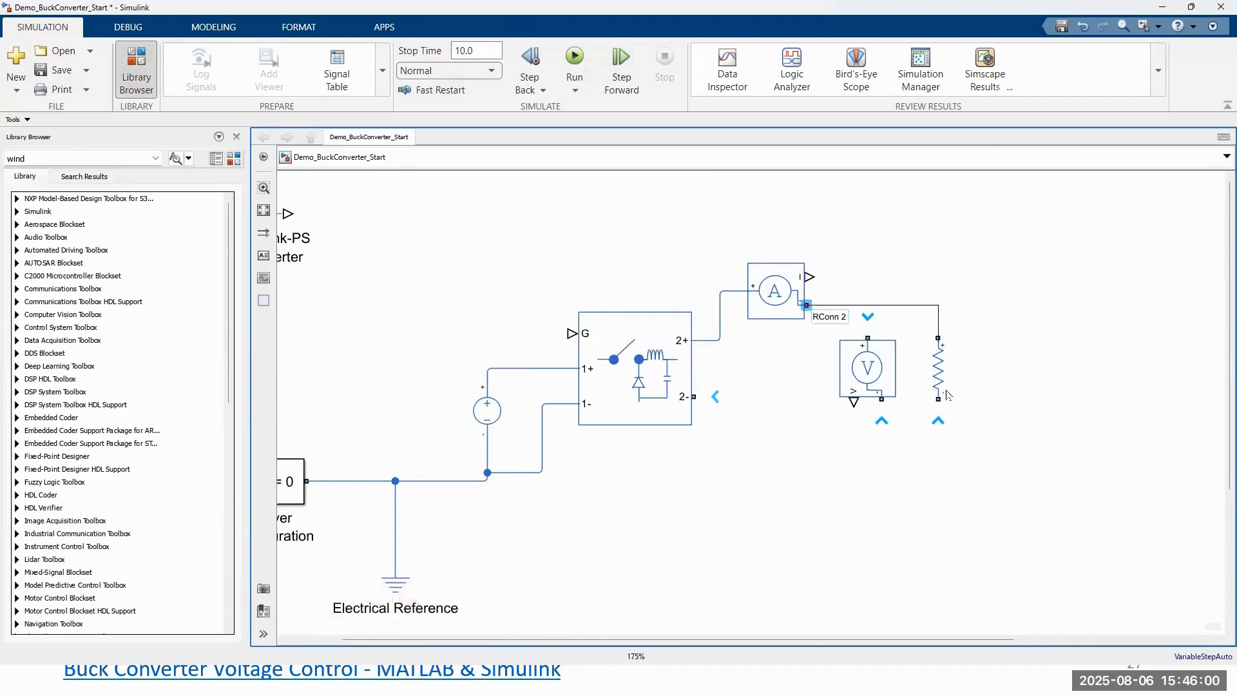
pyautogui.moveTo(935, 403)
pyautogui.mouseDown()
pyautogui.moveTo(799, 428)
pyautogui.moveTo(694, 397)
pyautogui.mouseUp()
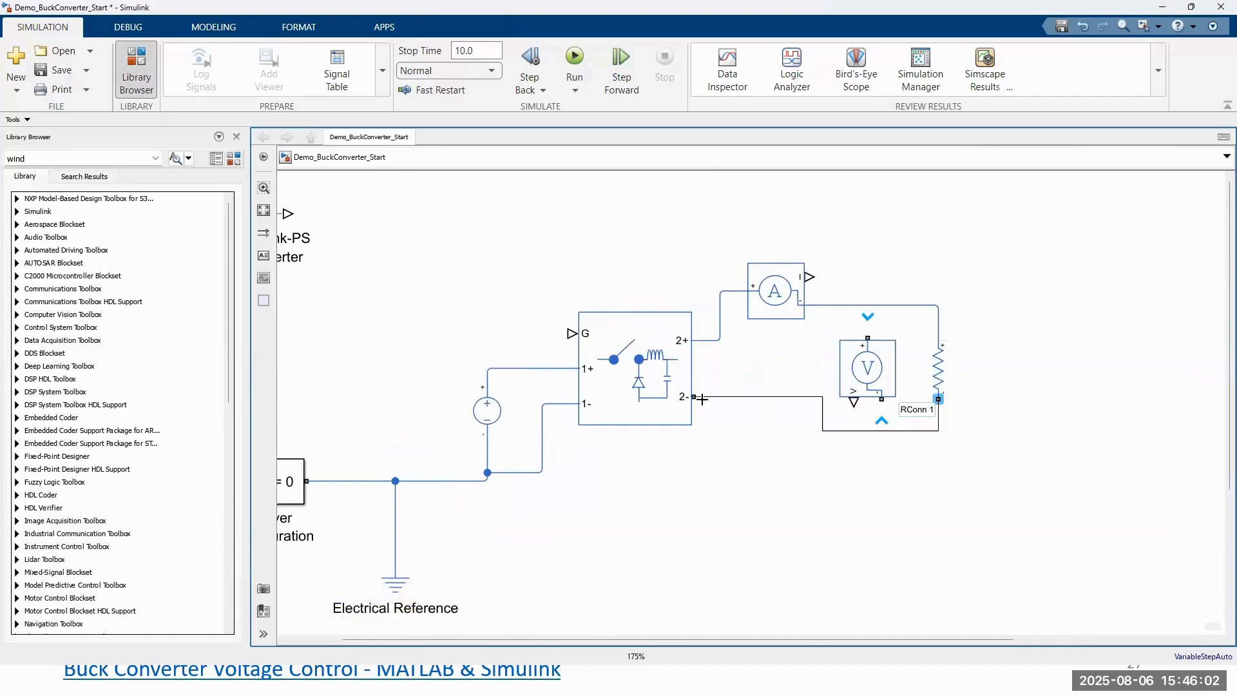
pyautogui.moveTo(881, 398); pyautogui.dragTo(881, 430)
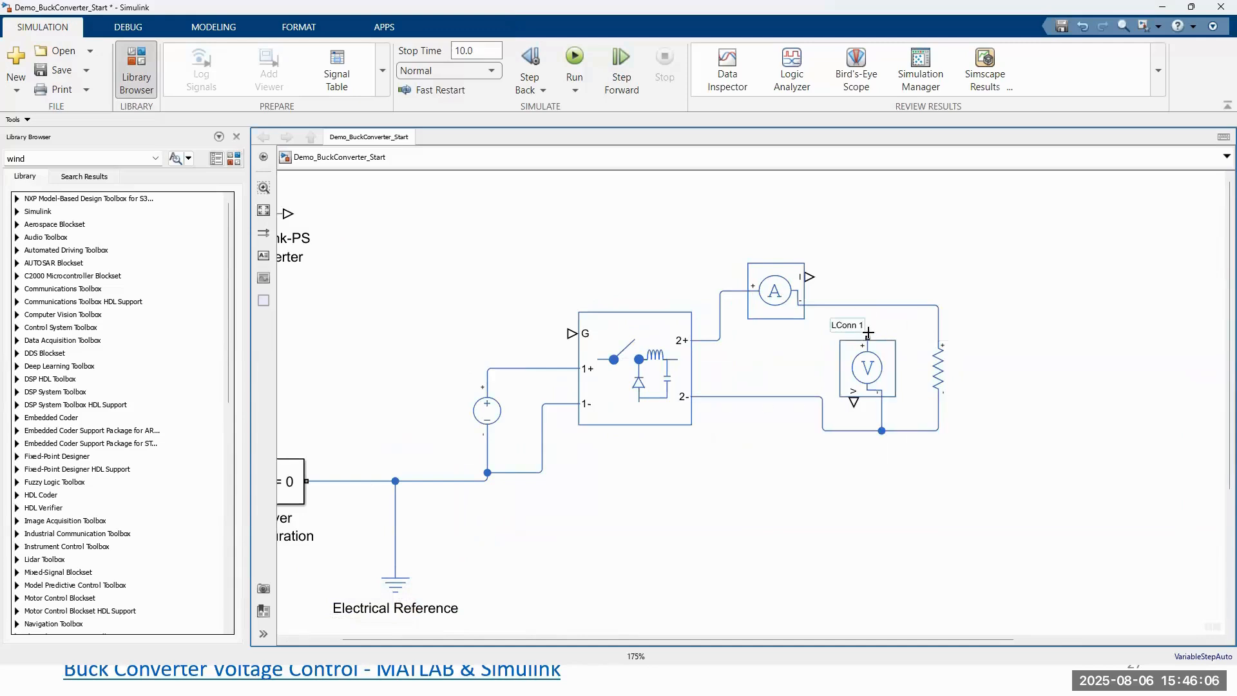
pyautogui.moveTo(868, 337); pyautogui.dragTo(868, 306)
# Move the Scope, Spectrum Analyzer and their two PS-Simulink Converters closer to the output side of the circuit
pyautogui.scroll(-3, 947, 258)
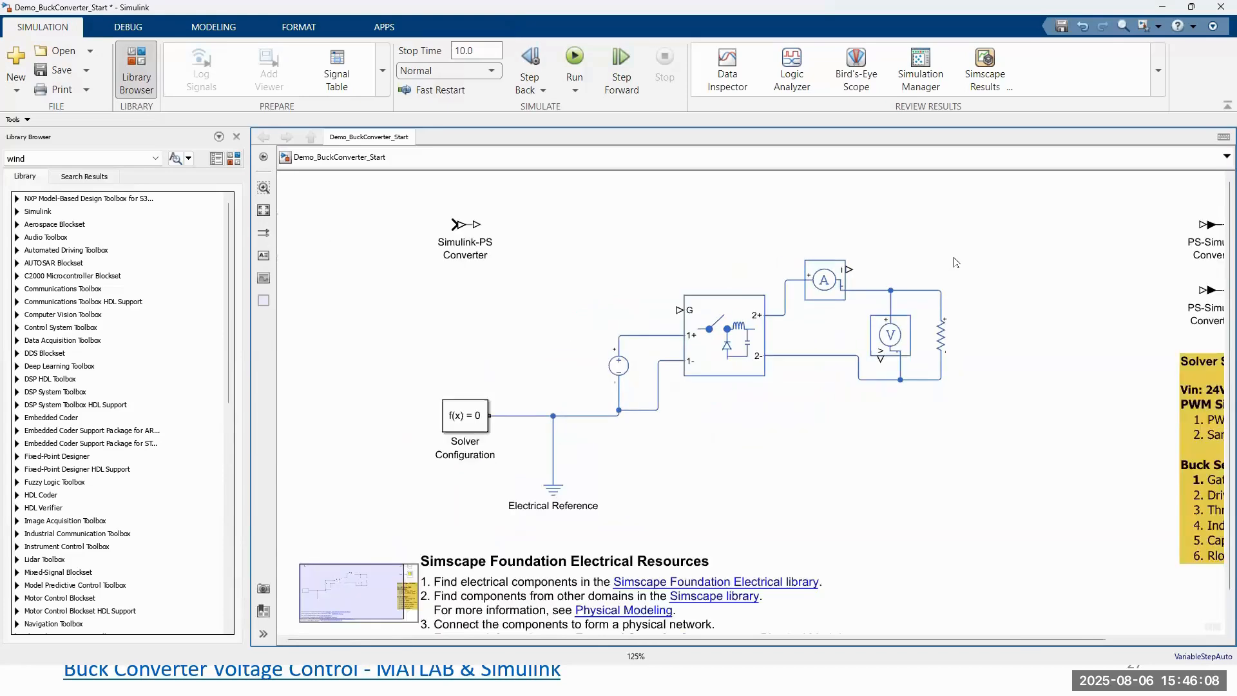
pyautogui.moveTo(931, 269); pyautogui.dragTo(849, 293)
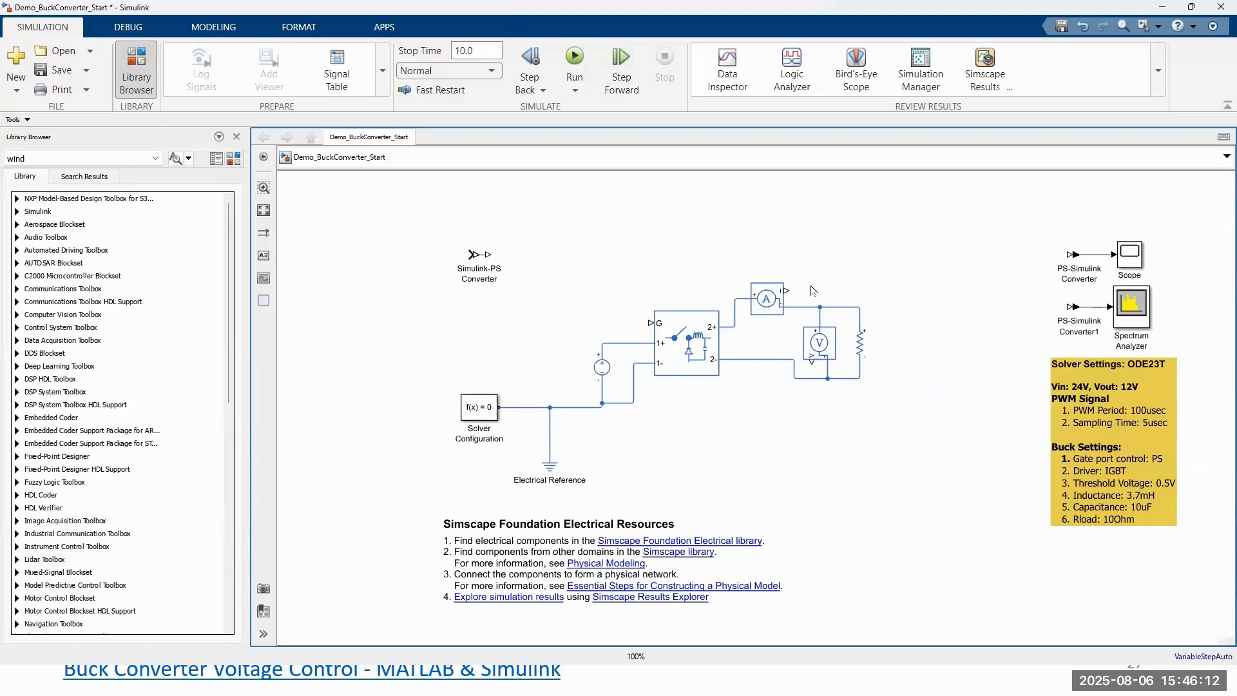
pyautogui.scroll(1, 849, 275)
pyautogui.scroll(-1, 850, 277)
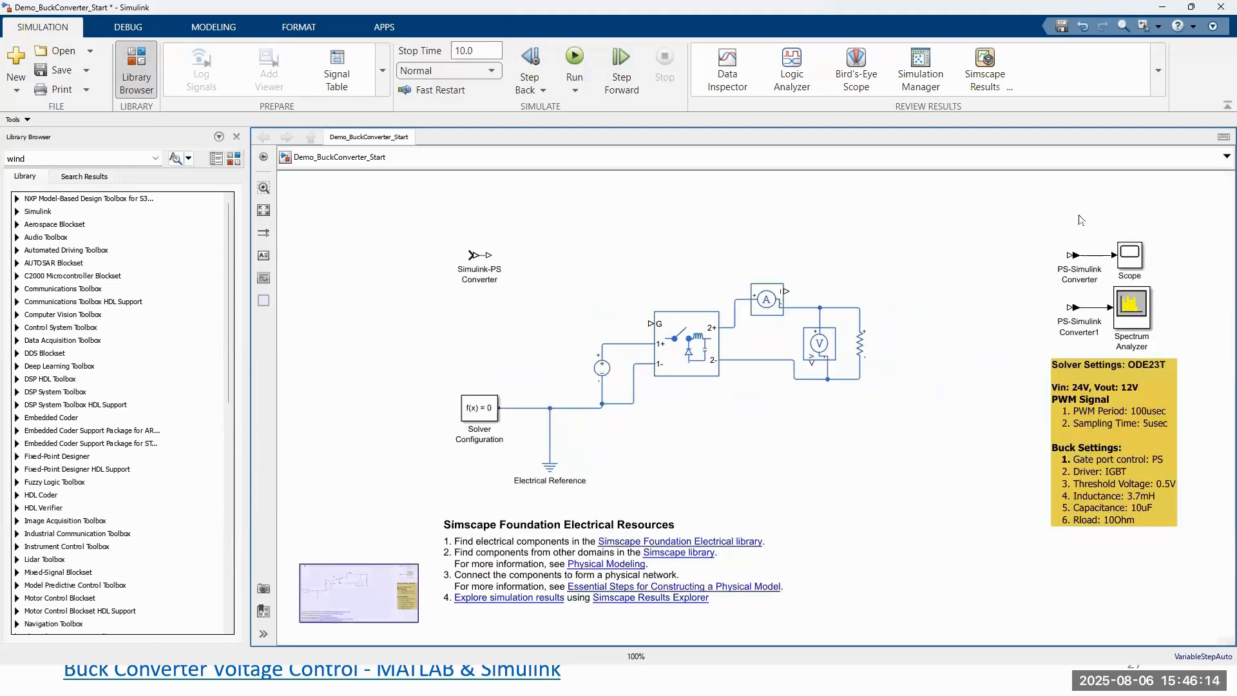
pyautogui.moveTo(1043, 213); pyautogui.dragTo(978, 318)
# Delete the Spectrum Analyzer and enlarge the Scope block
pyautogui.click(994, 318)
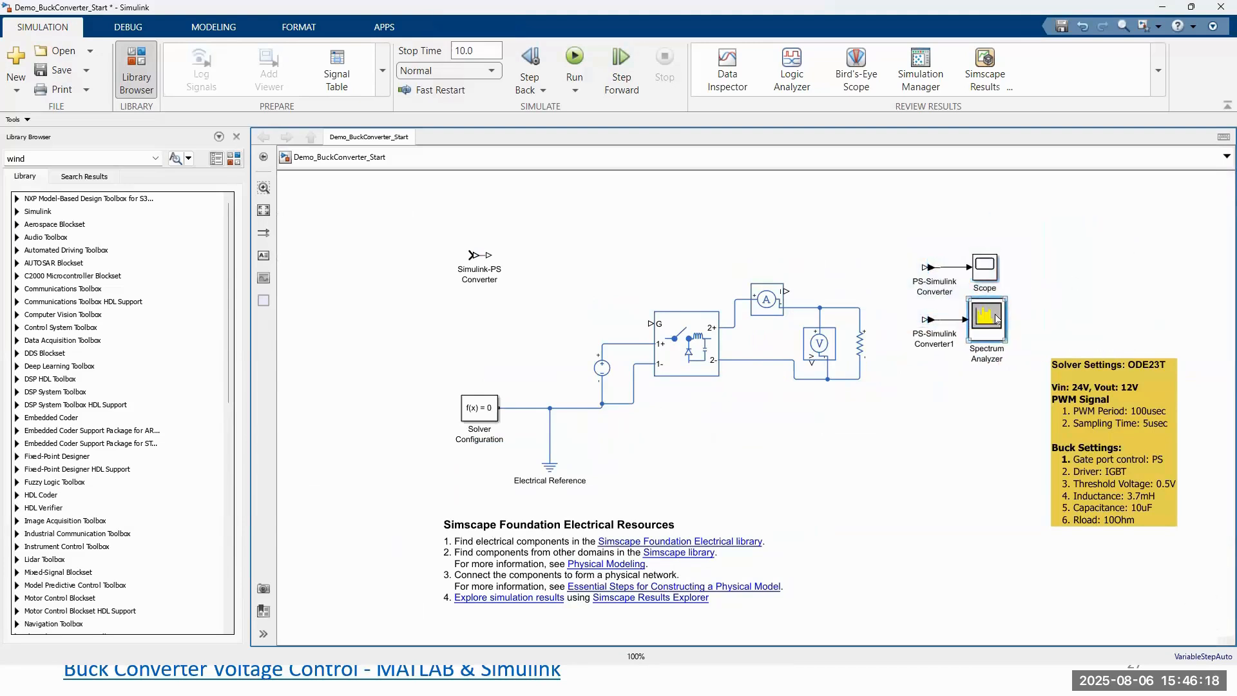
pyautogui.press('Delete')
pyautogui.click(985, 267)
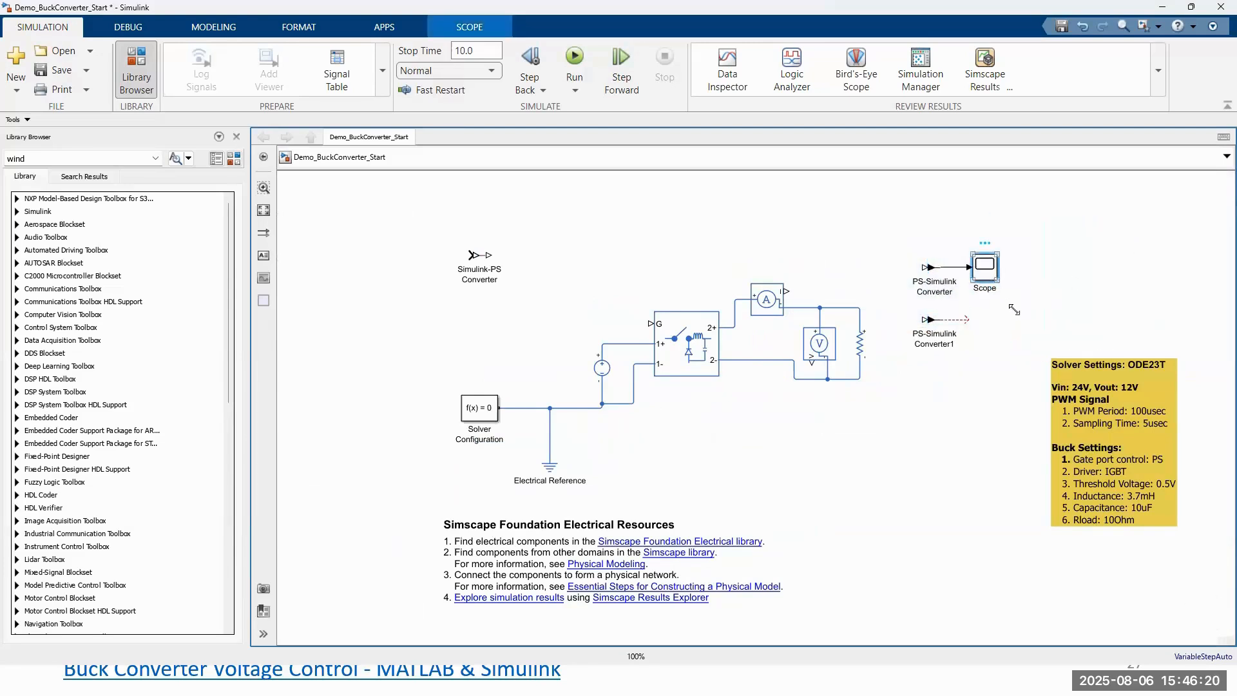
pyautogui.moveTo(998, 280)
pyautogui.mouseDown()
pyautogui.moveTo(1021, 314)
pyautogui.moveTo(1000, 273)
pyautogui.mouseUp()
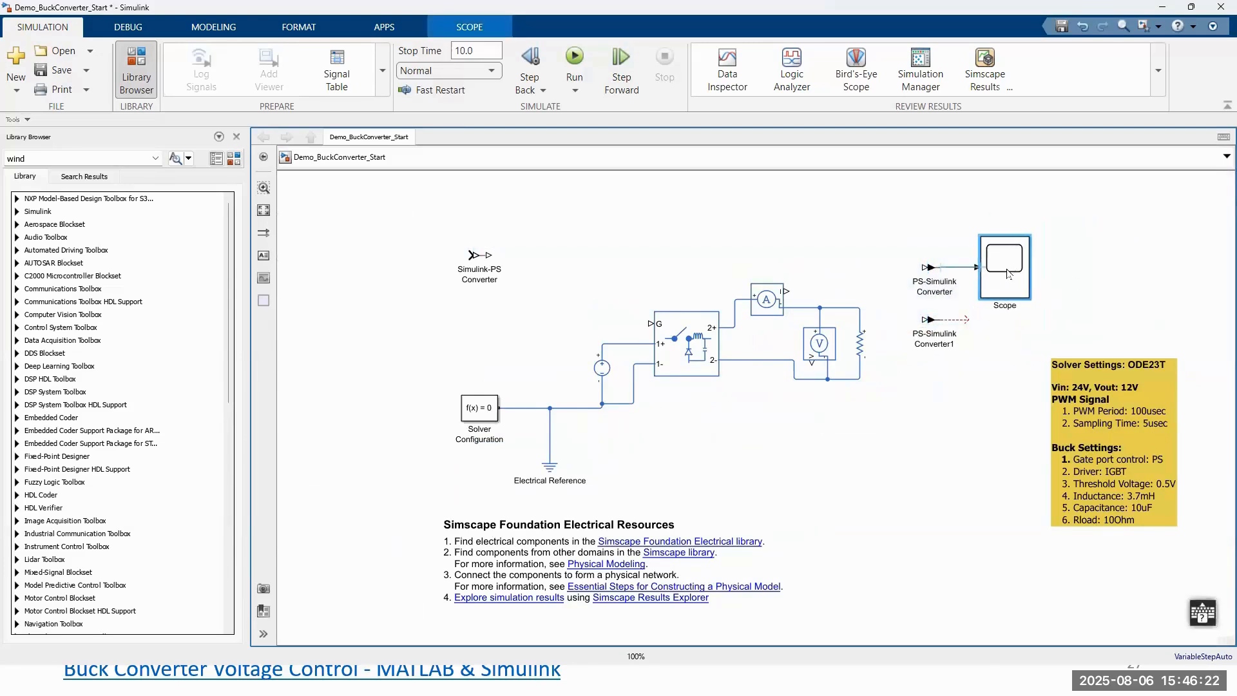
# Connect the current and voltage sensor outputs through the two PS-Simulink Converters to separate inputs of the Scope
pyautogui.scroll(3, 886, 284)
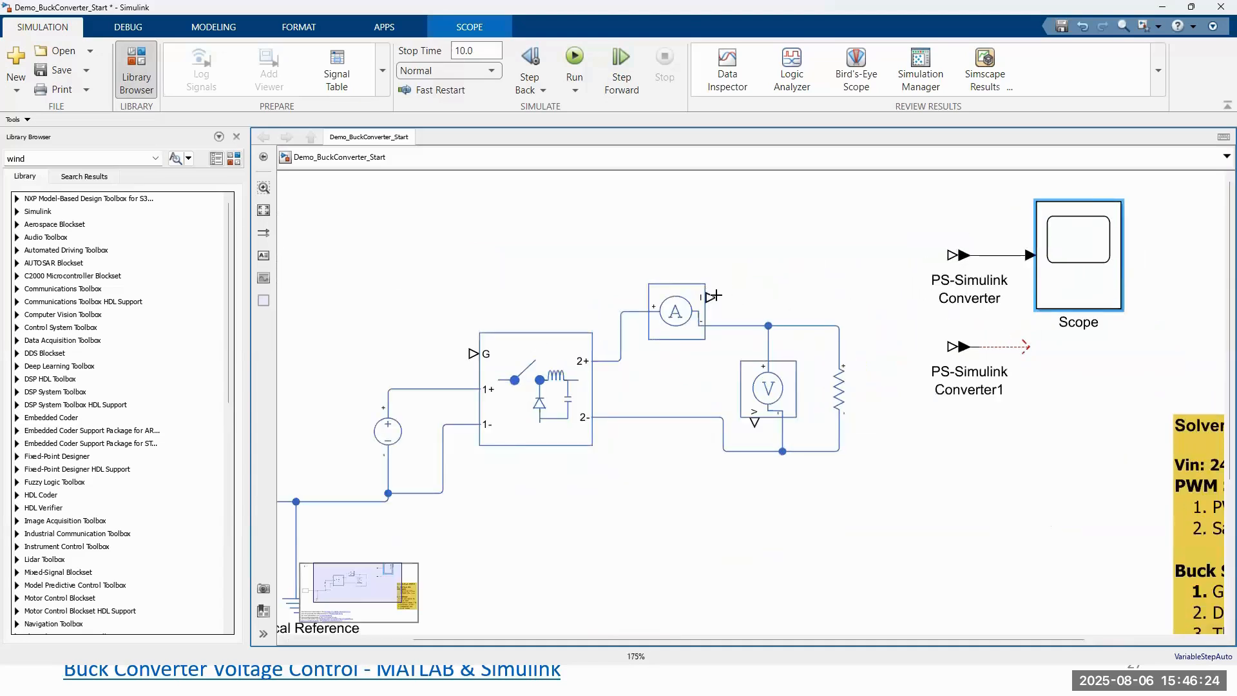
pyautogui.moveTo(950, 255); pyautogui.dragTo(709, 297)
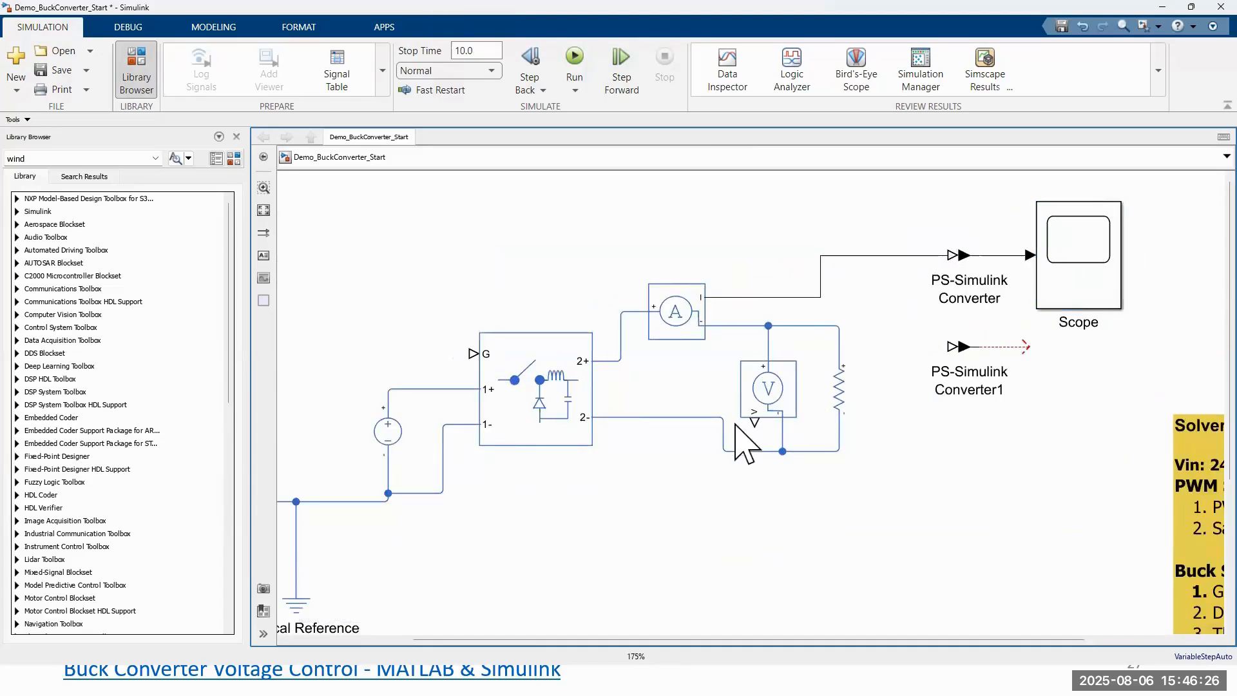
pyautogui.moveTo(754, 420); pyautogui.dragTo(949, 346)
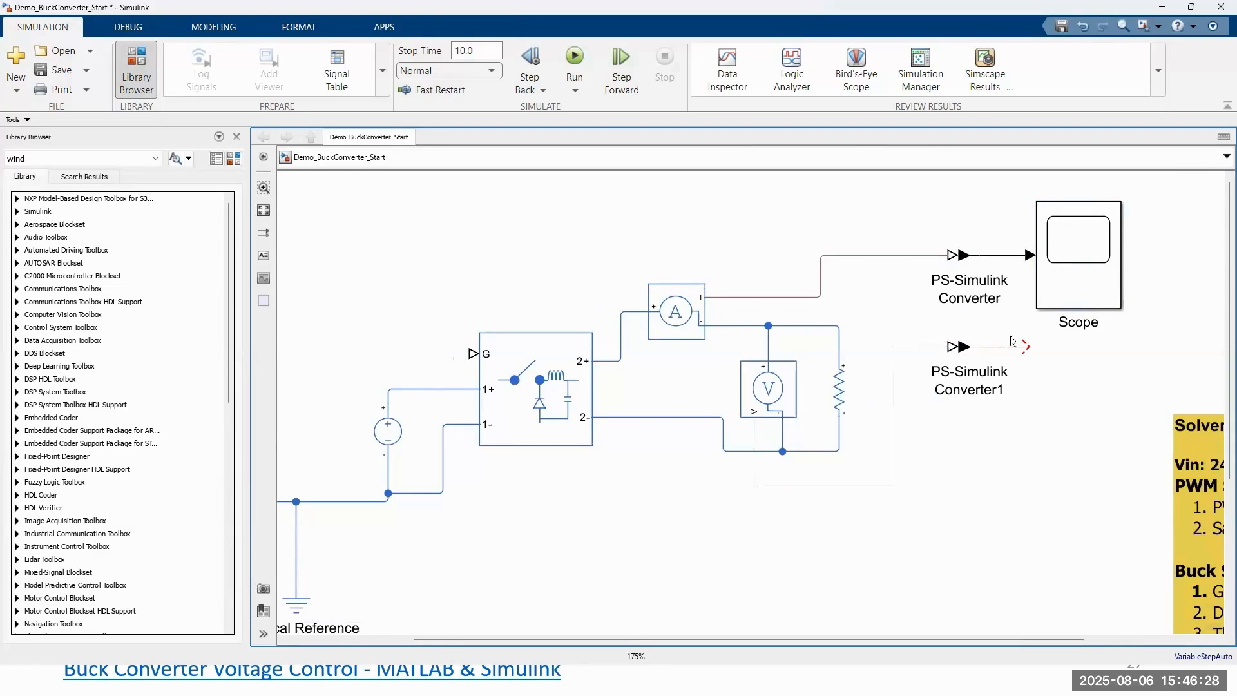
pyautogui.moveTo(1027, 346); pyautogui.dragTo(1056, 283)
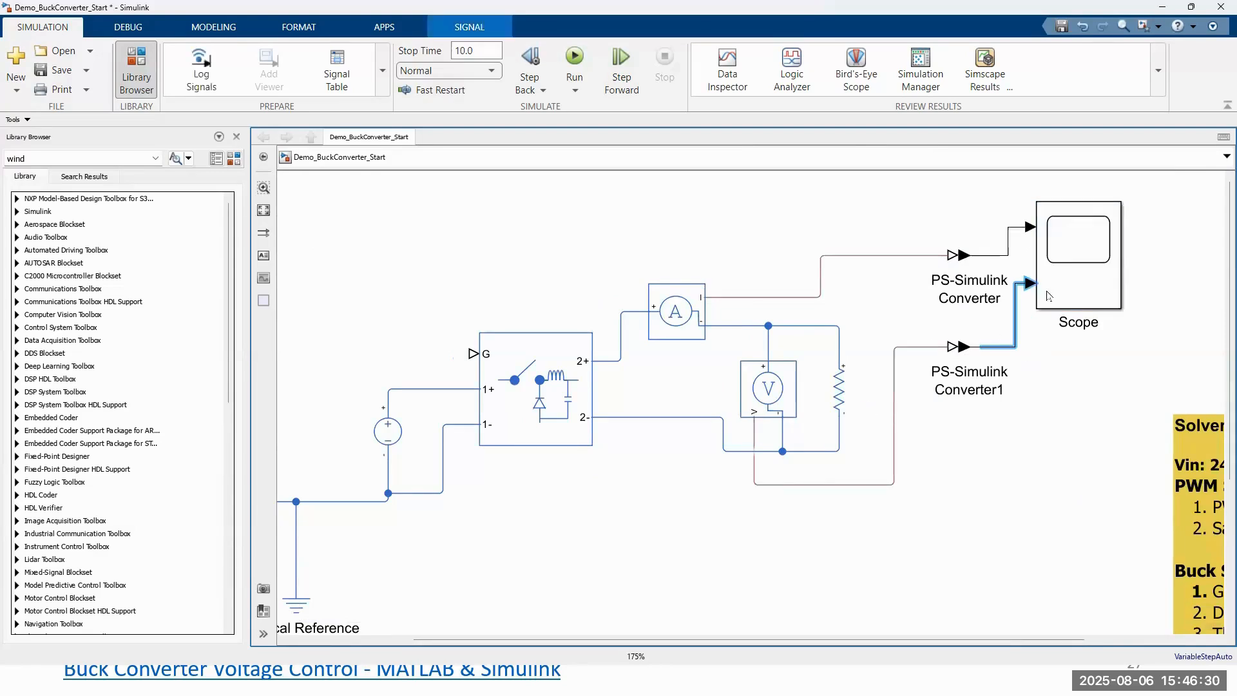
# Add a PWM Generator block and connect it through the Simulink-PS Converter to the Buck Converter's G port
pyautogui.scroll(-1, 955, 427)
pyautogui.scroll(-2, 612, 389)
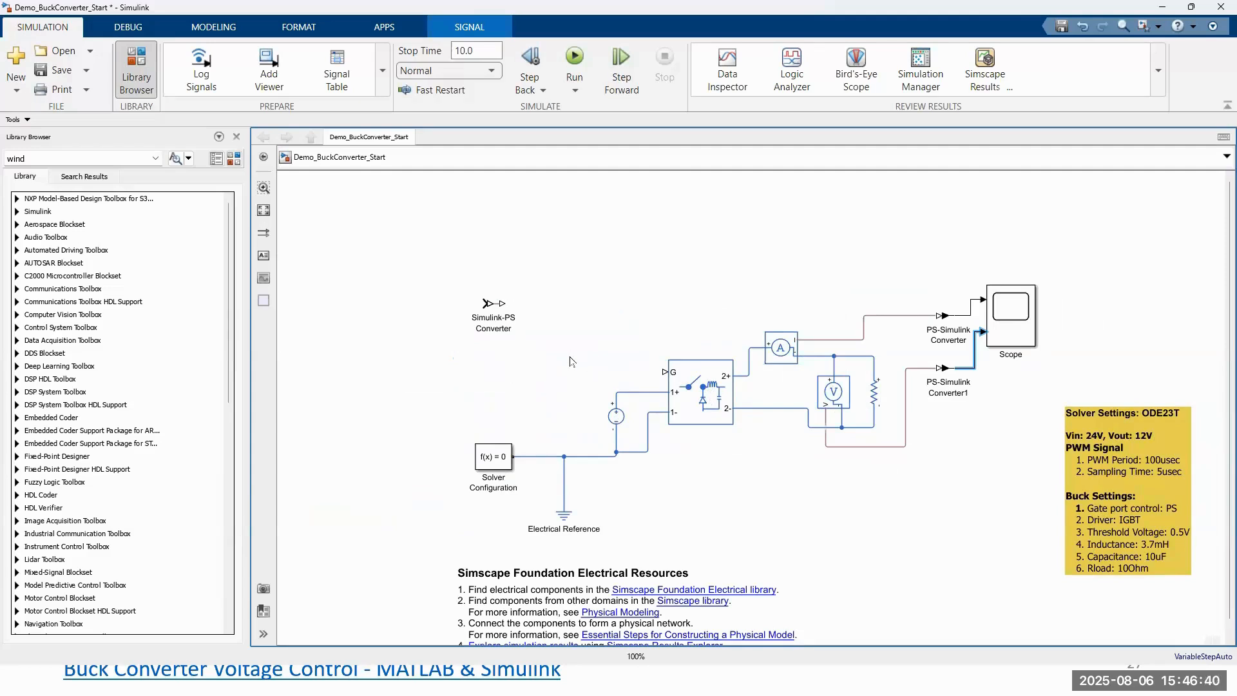
pyautogui.scroll(3, 571, 351)
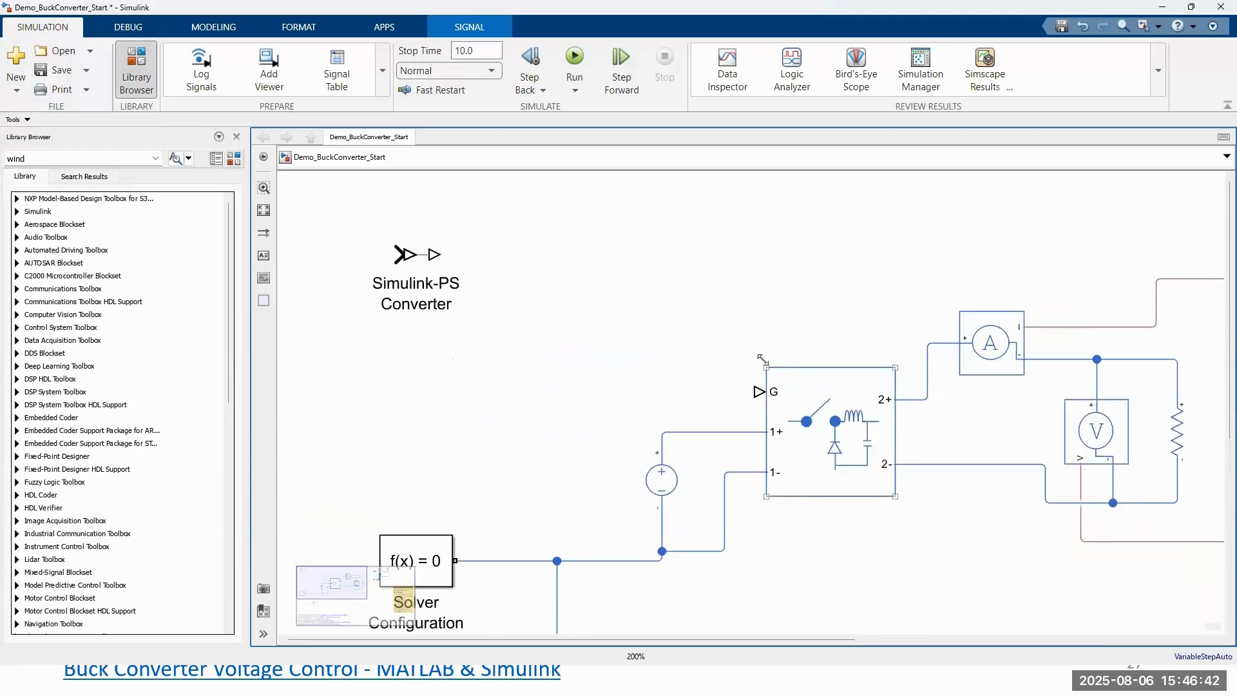
pyautogui.scroll(-1, 763, 359)
pyautogui.moveTo(748, 291); pyautogui.dragTo(629, 273)
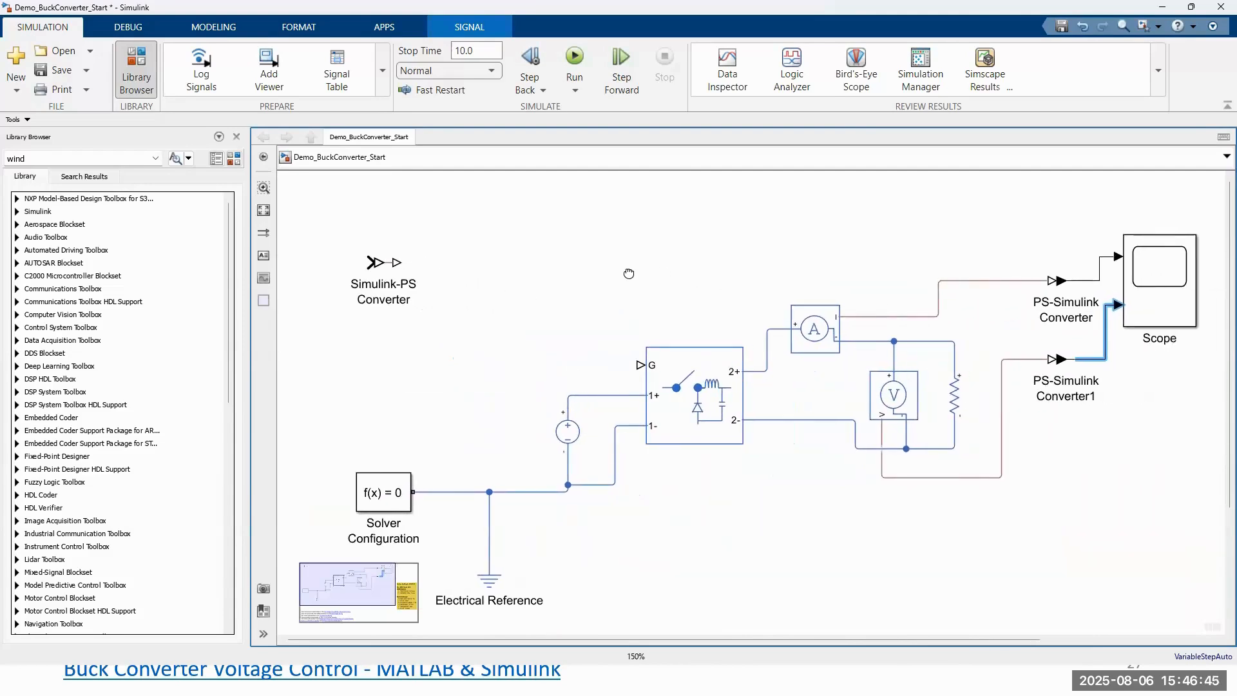
pyautogui.doubleClick(599, 242)
pyautogui.write('p')
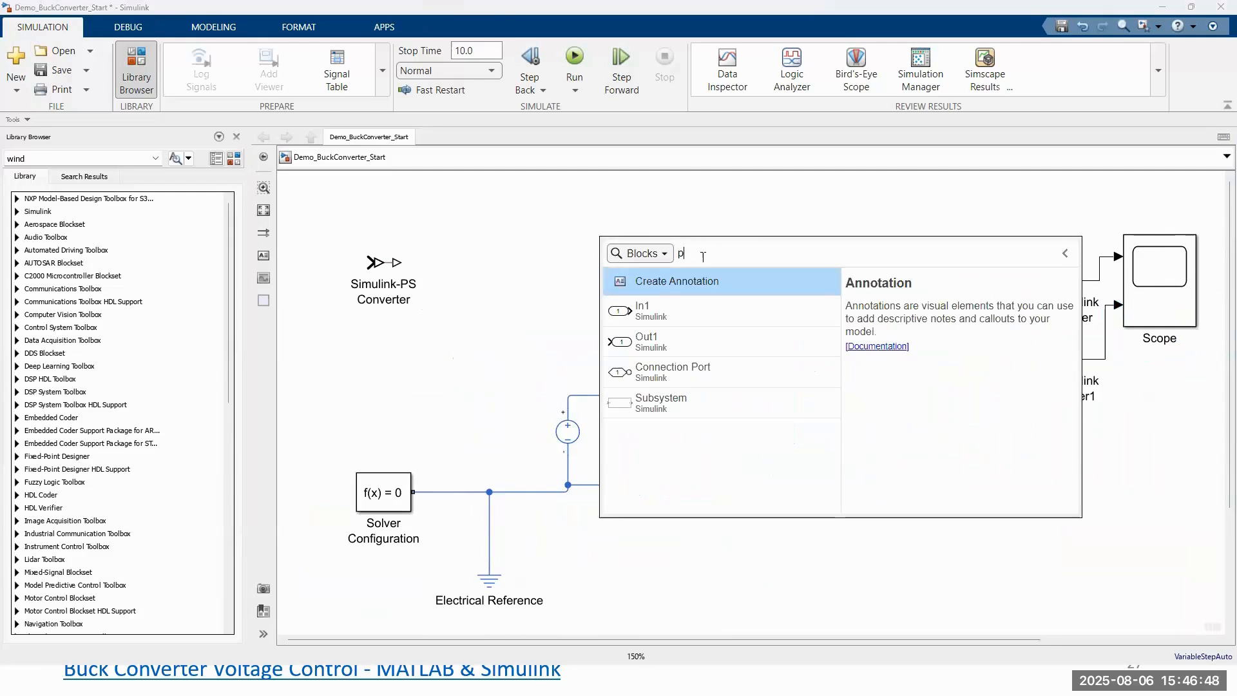
pyautogui.write('wm')
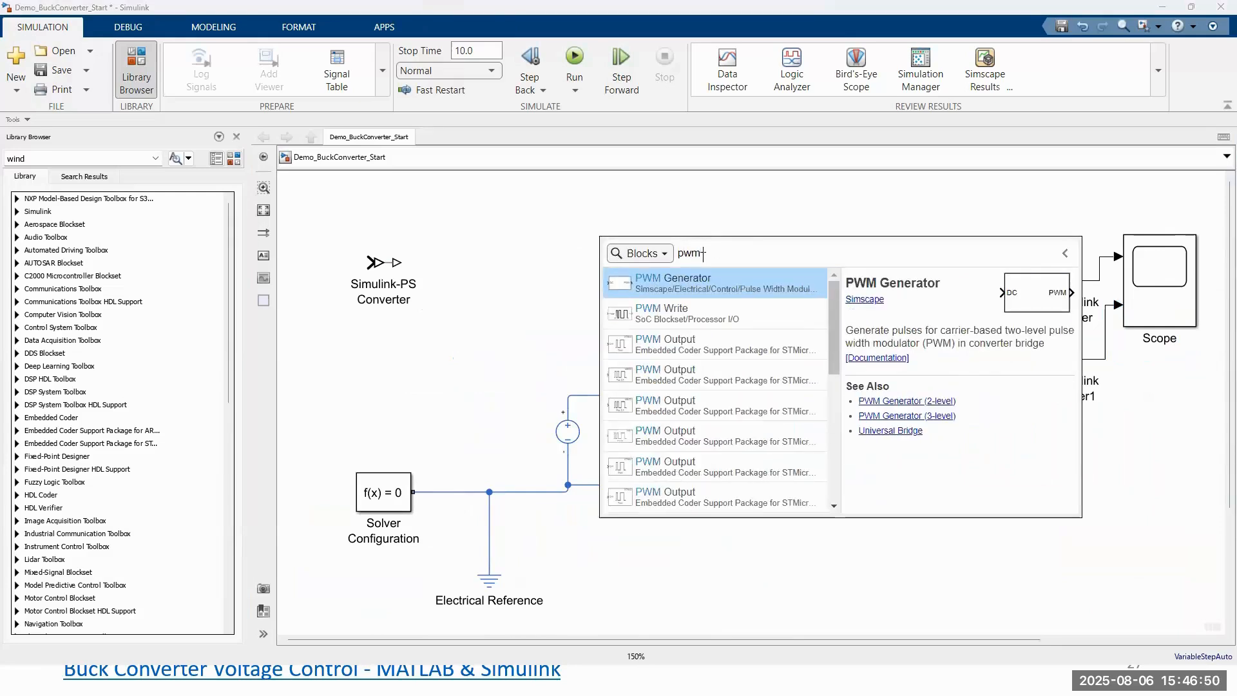
pyautogui.click(711, 288)
pyautogui.moveTo(637, 270); pyautogui.dragTo(491, 329)
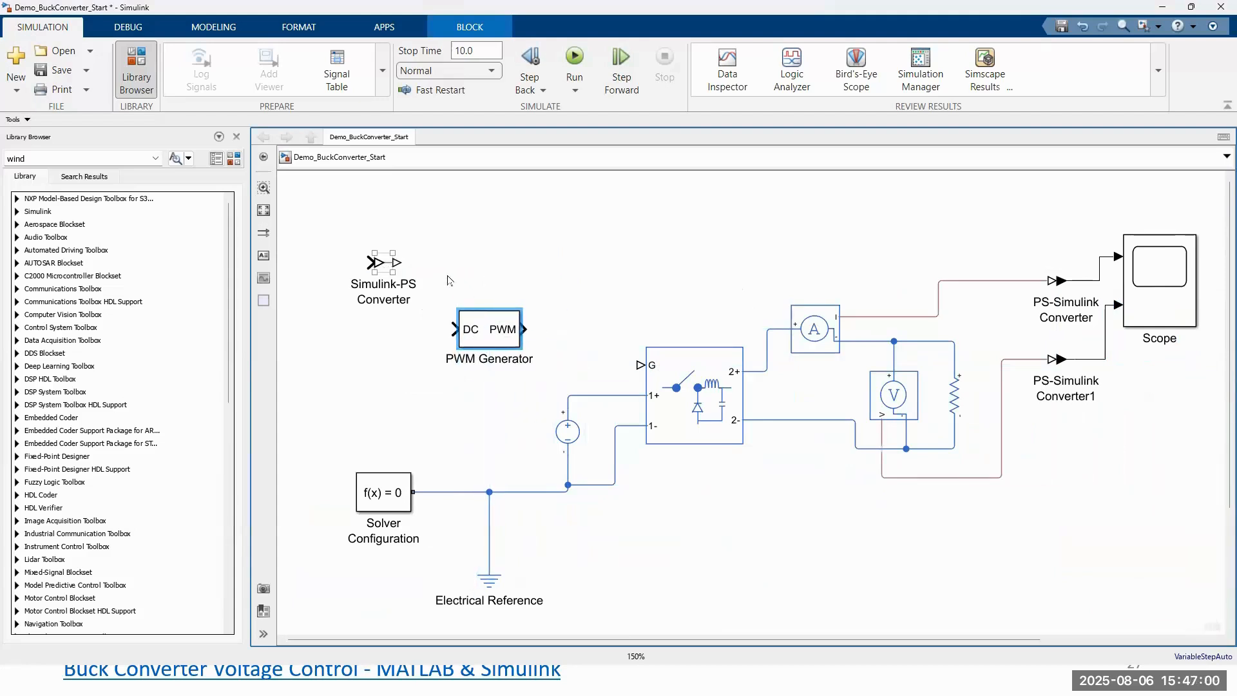
pyautogui.moveTo(379, 265); pyautogui.dragTo(640, 364)
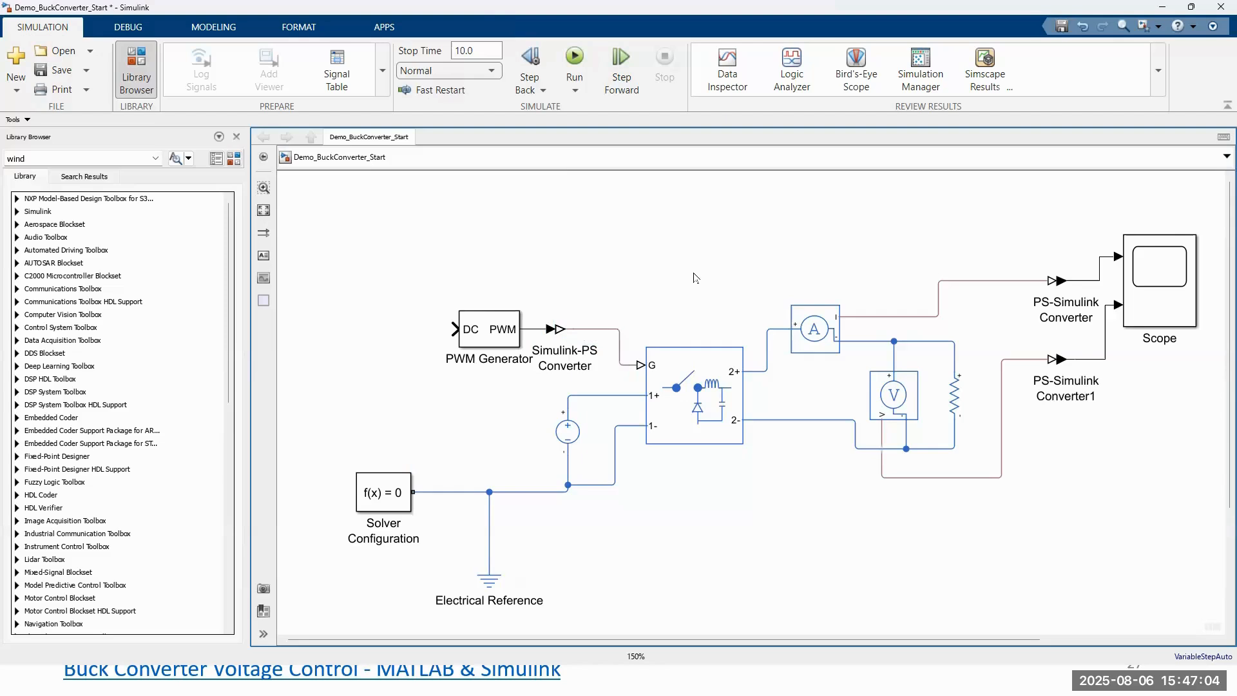
# Add a Constant block in front of the PWM Generator and connect it to the DC input
pyautogui.doubleClick(484, 241)
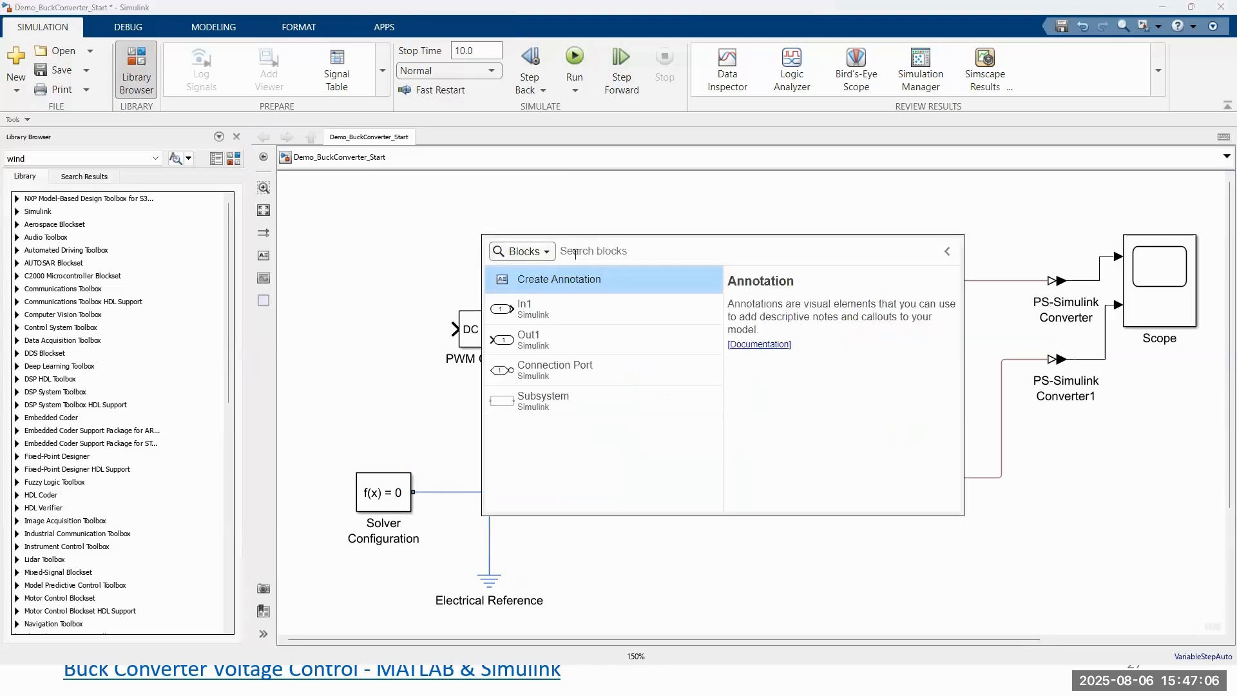
pyautogui.write('consta')
pyautogui.click(557, 295)
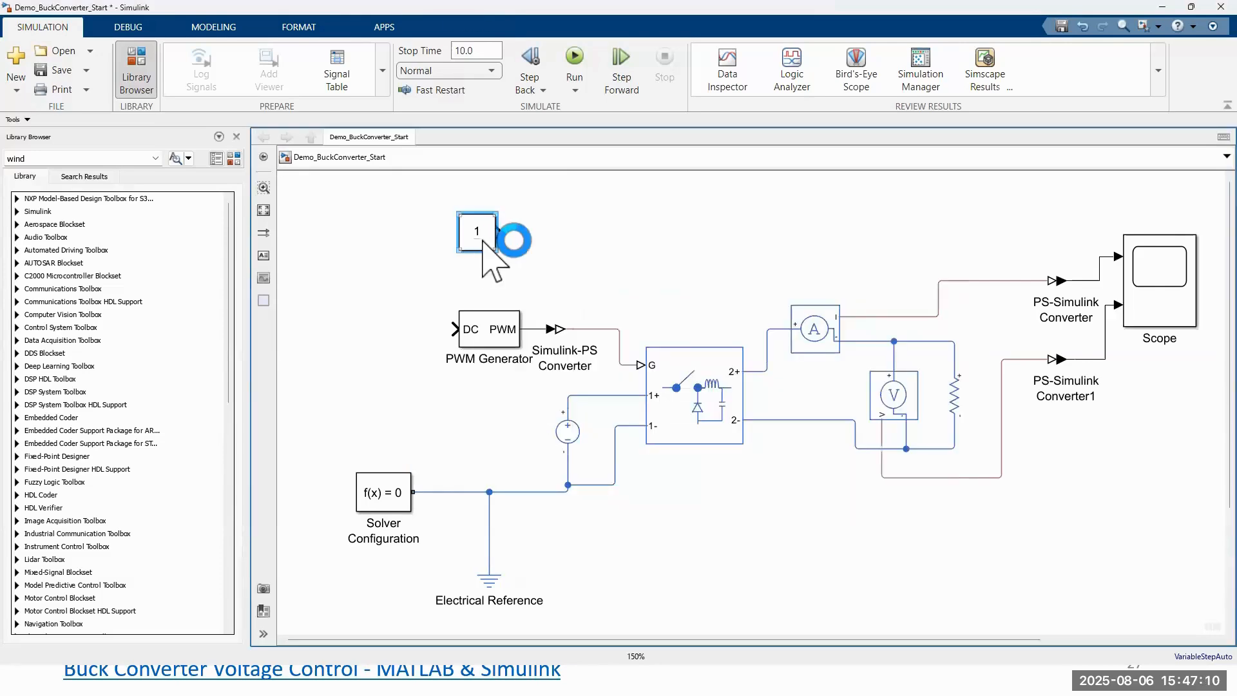
pyautogui.moveTo(481, 250); pyautogui.dragTo(391, 342)
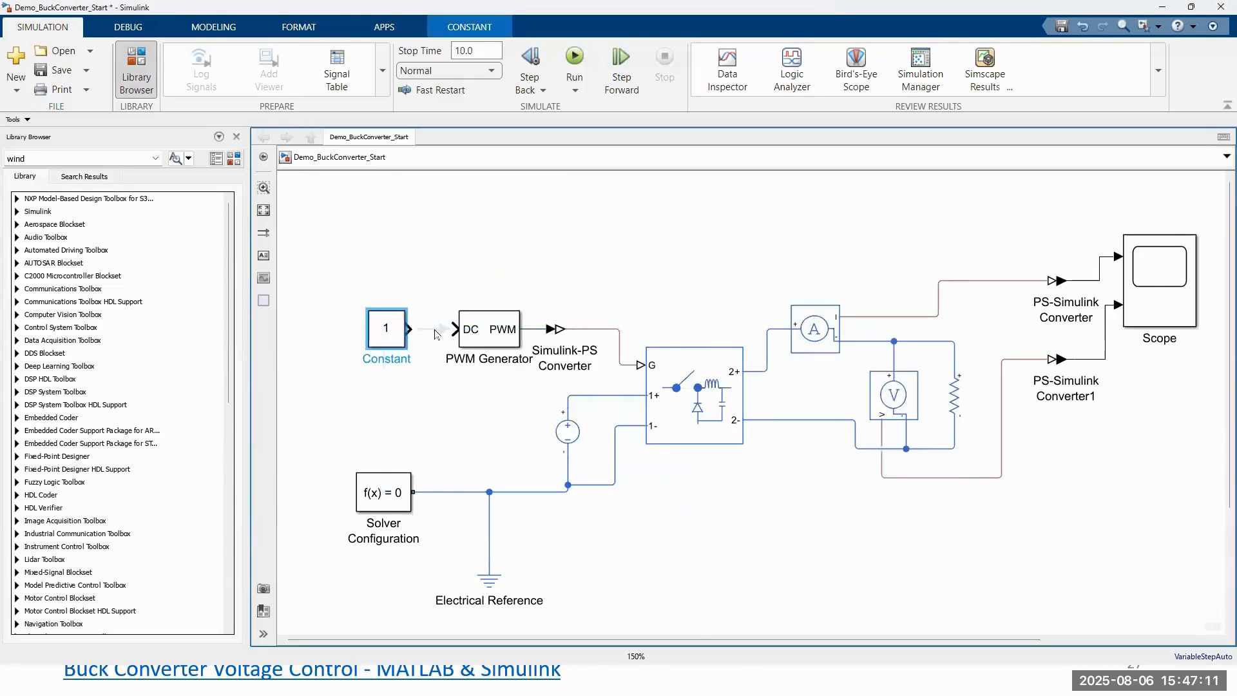
# Set the Constant block's value to 0.5 and close its parameters
pyautogui.doubleClick(397, 334)
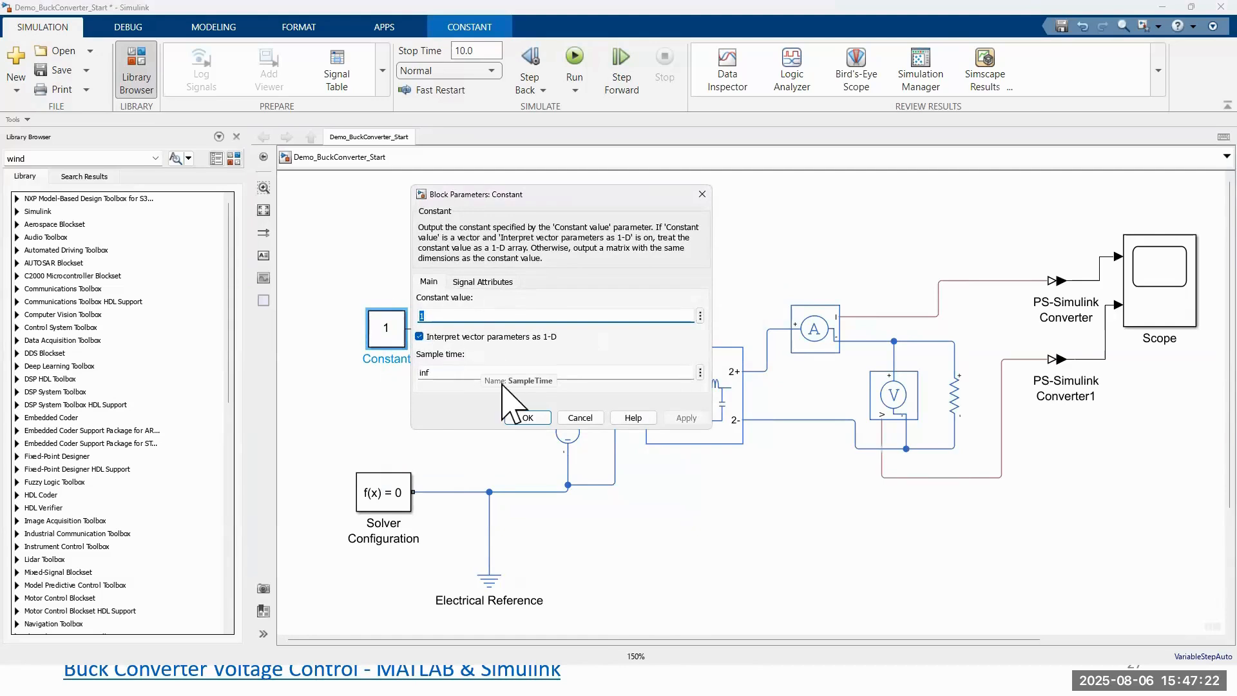
pyautogui.write('0.5')
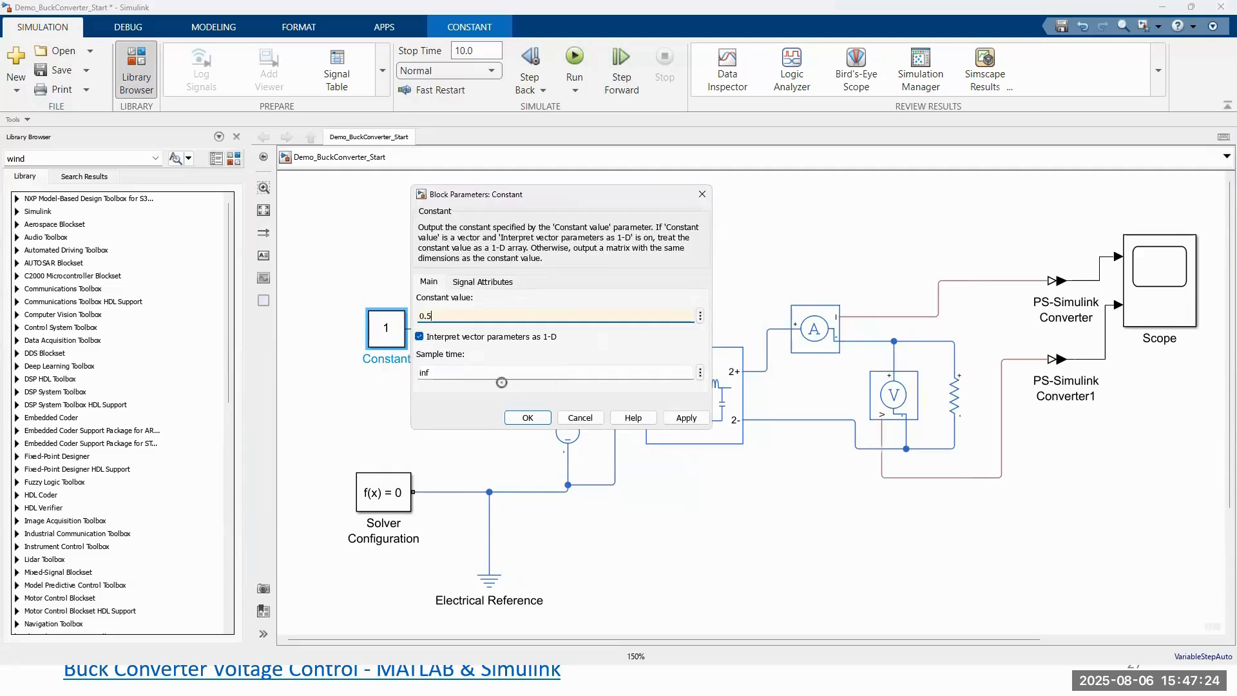
pyautogui.click(526, 417)
# Set the simulation stop time to 2.5e-3
pyautogui.scroll(-3, 565, 321)
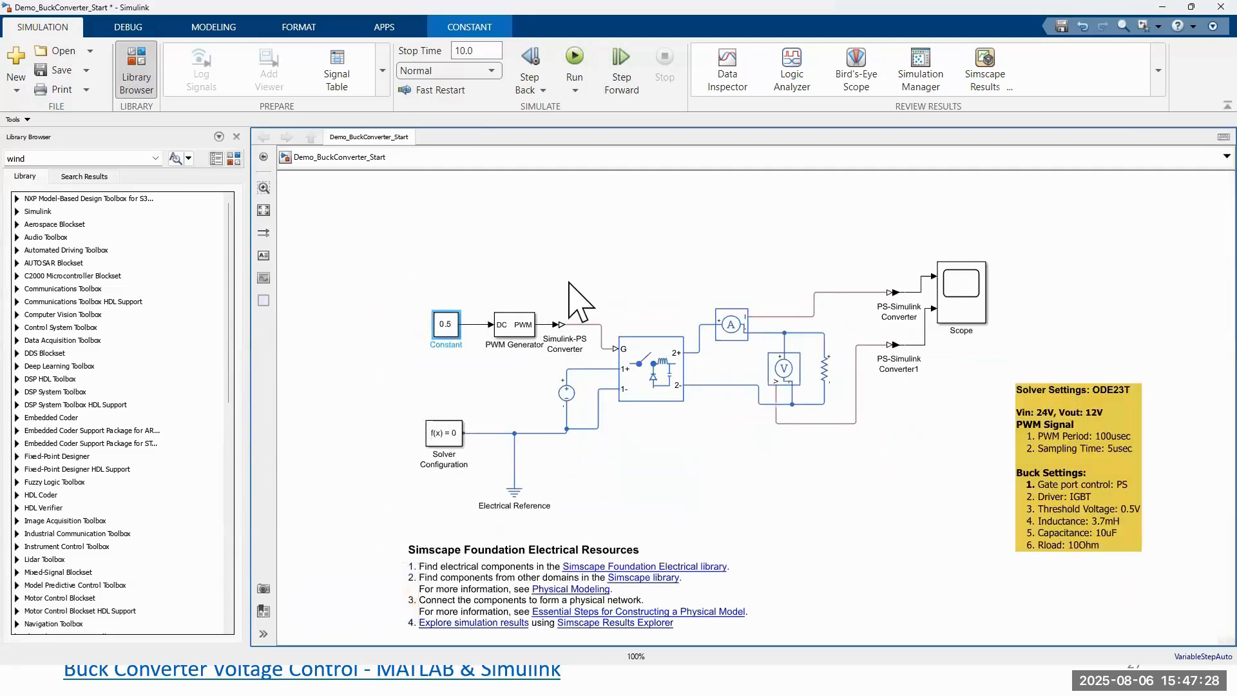
pyautogui.scroll(3, 577, 280)
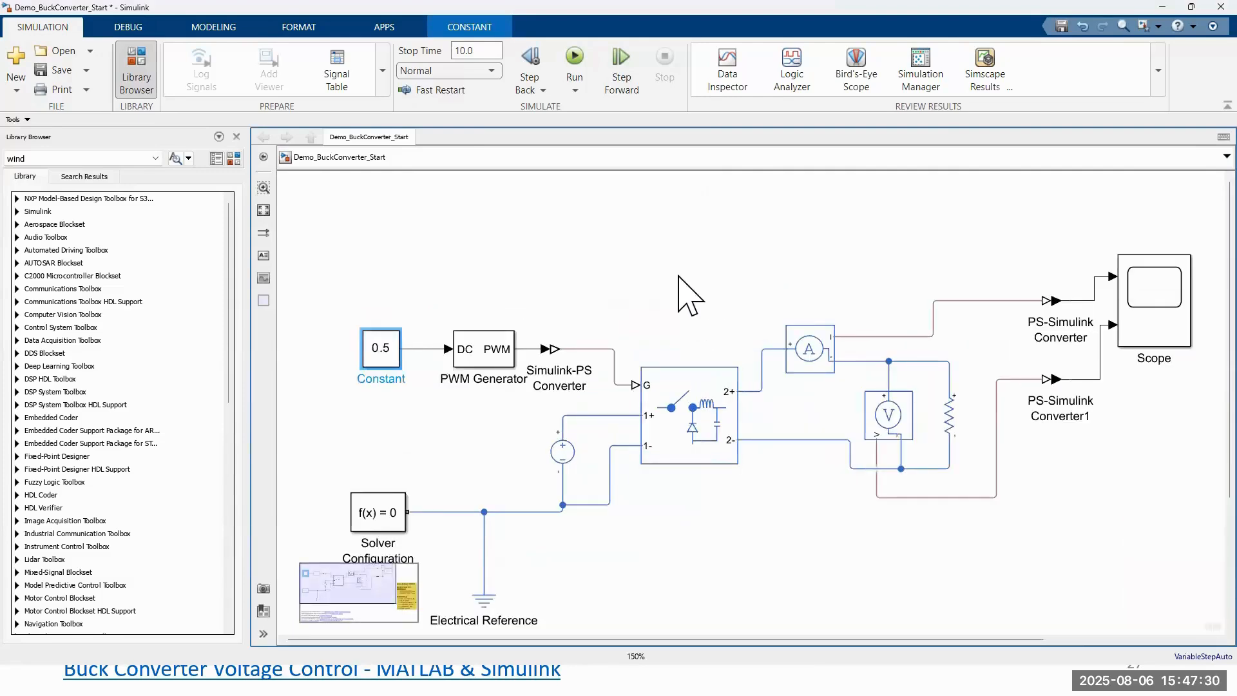
pyautogui.scroll(-2, 663, 270)
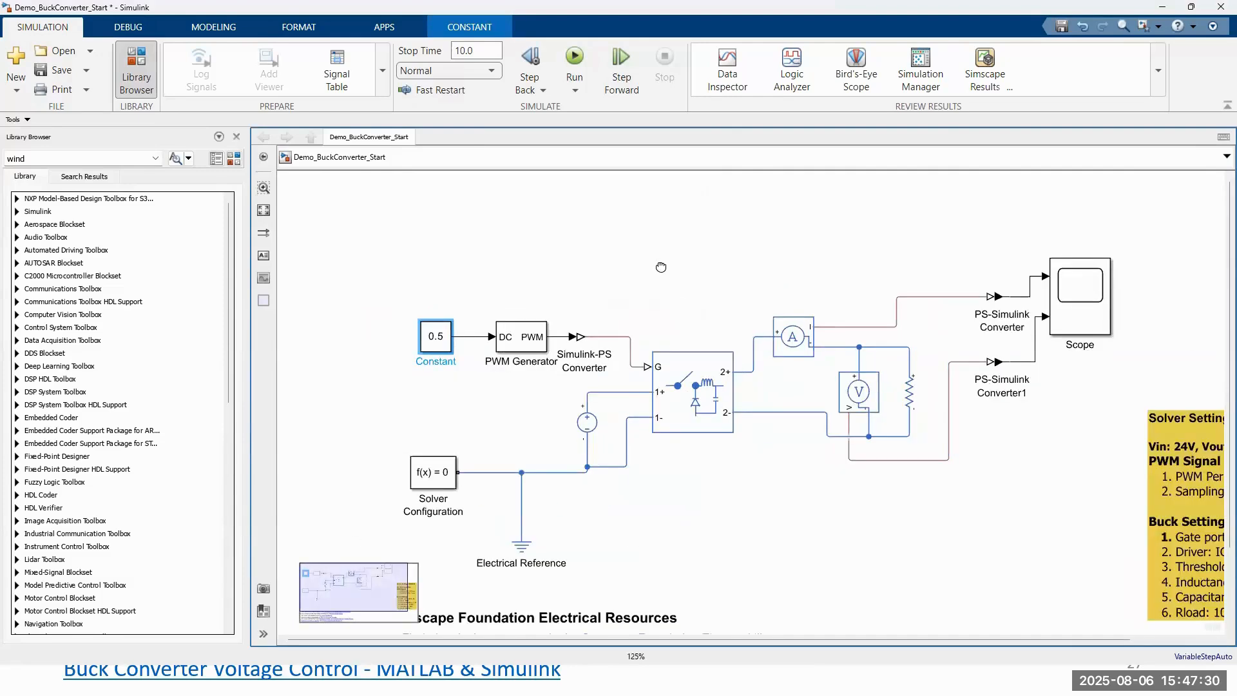
pyautogui.click(492, 56)
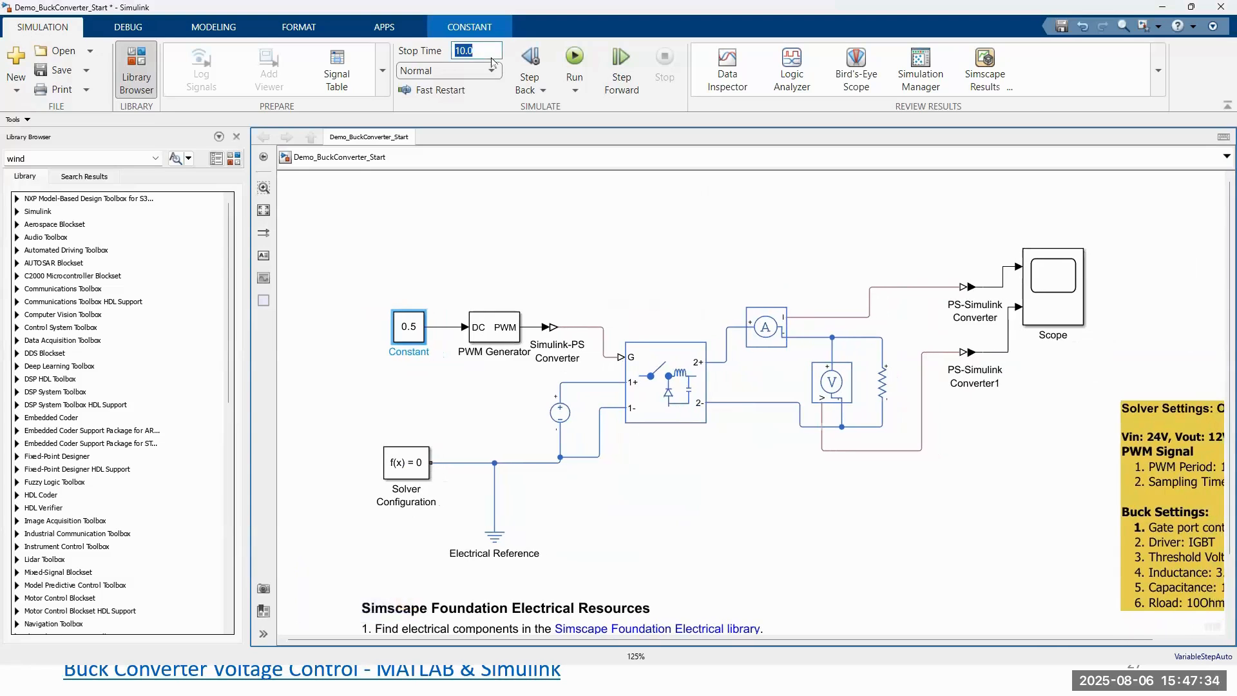
pyautogui.write('2.5e-3')
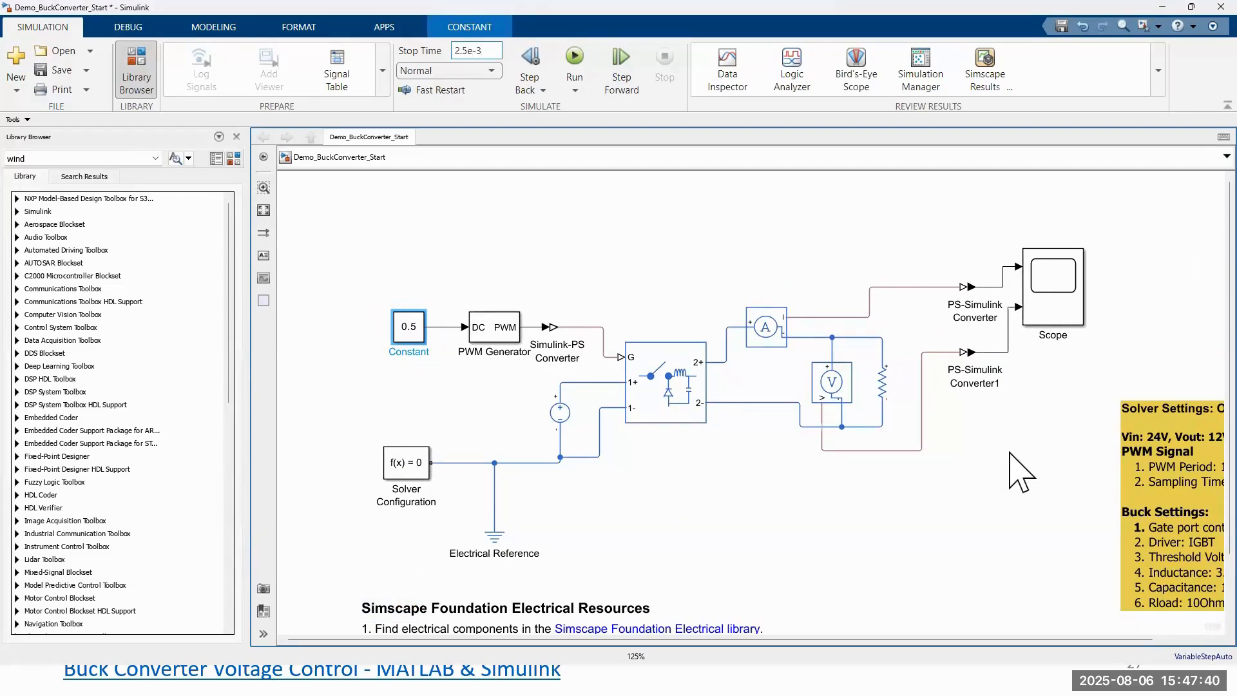
# Set the PWM Generator's timer period to 100e-6 s and its sample time to 5e-6, and accept the parameters
pyautogui.scroll(-3, 1009, 472)
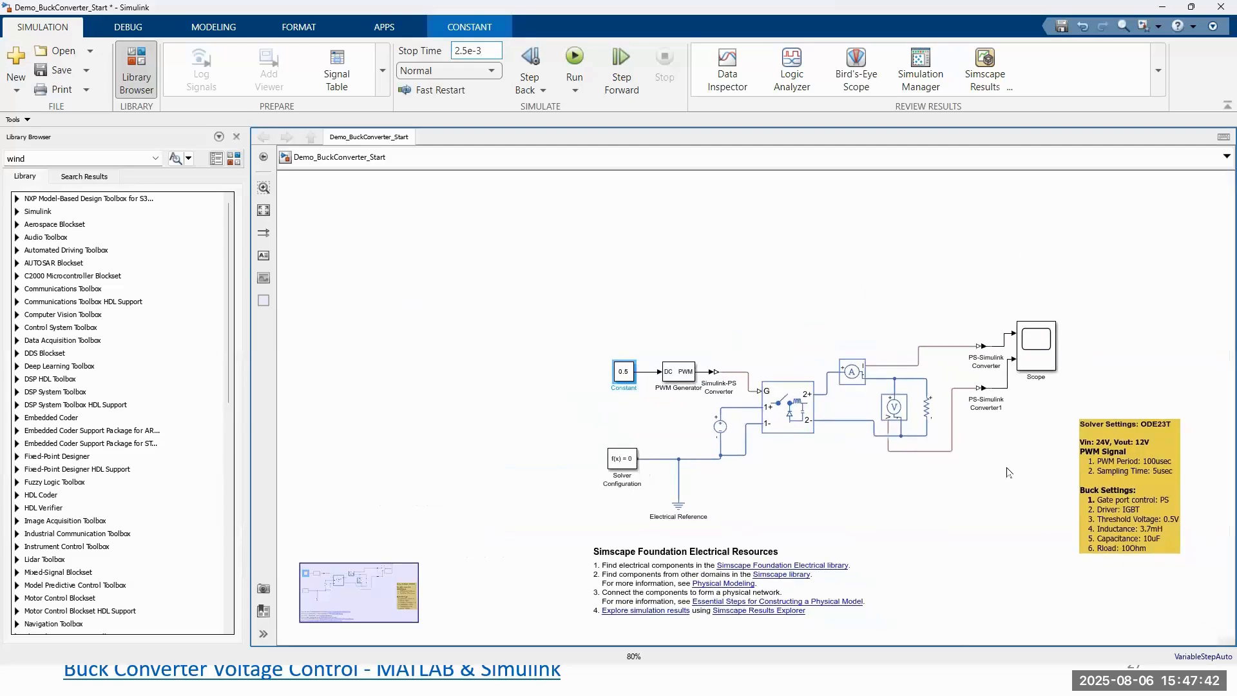
pyautogui.scroll(2, 1009, 472)
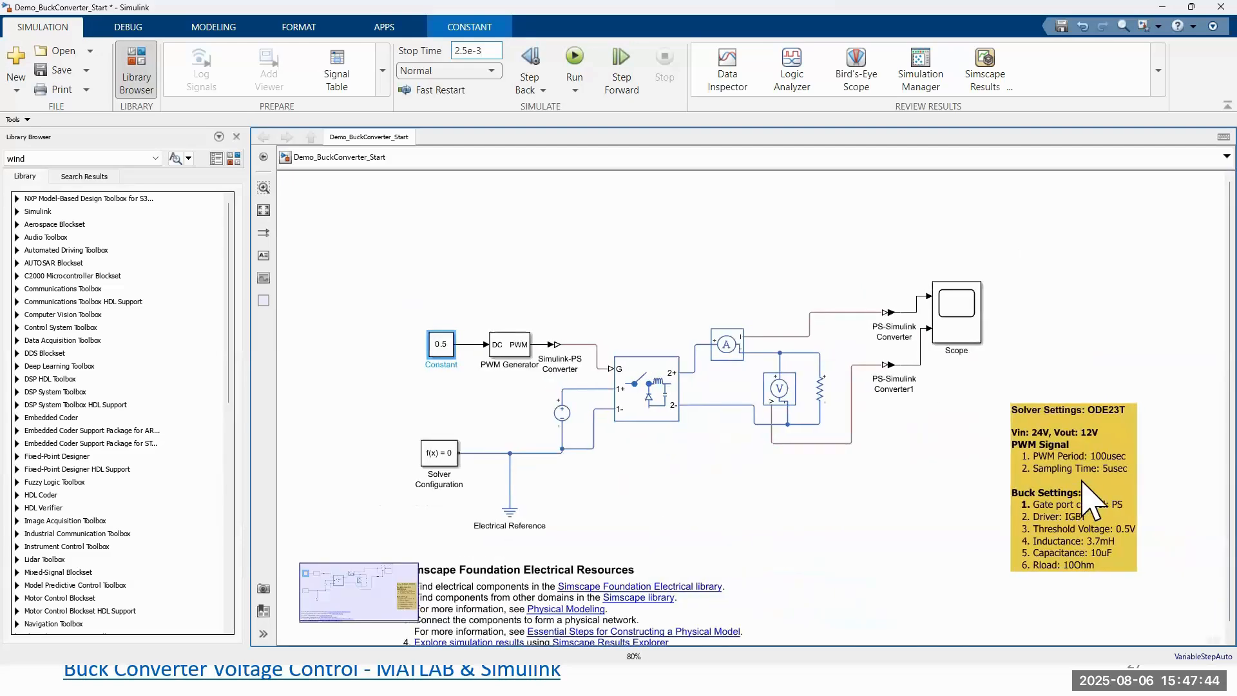
pyautogui.scroll(1, 1017, 473)
pyautogui.scroll(-1, 930, 403)
pyautogui.moveTo(534, 324); pyautogui.dragTo(563, 327)
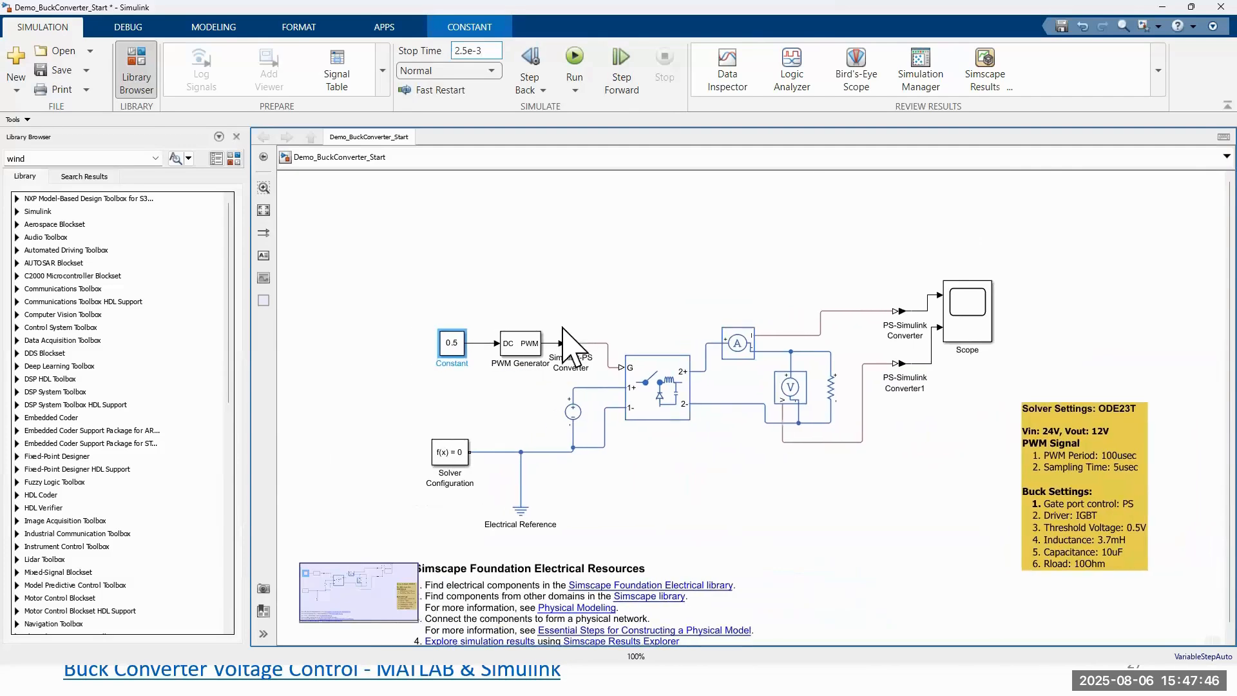
pyautogui.doubleClick(561, 326)
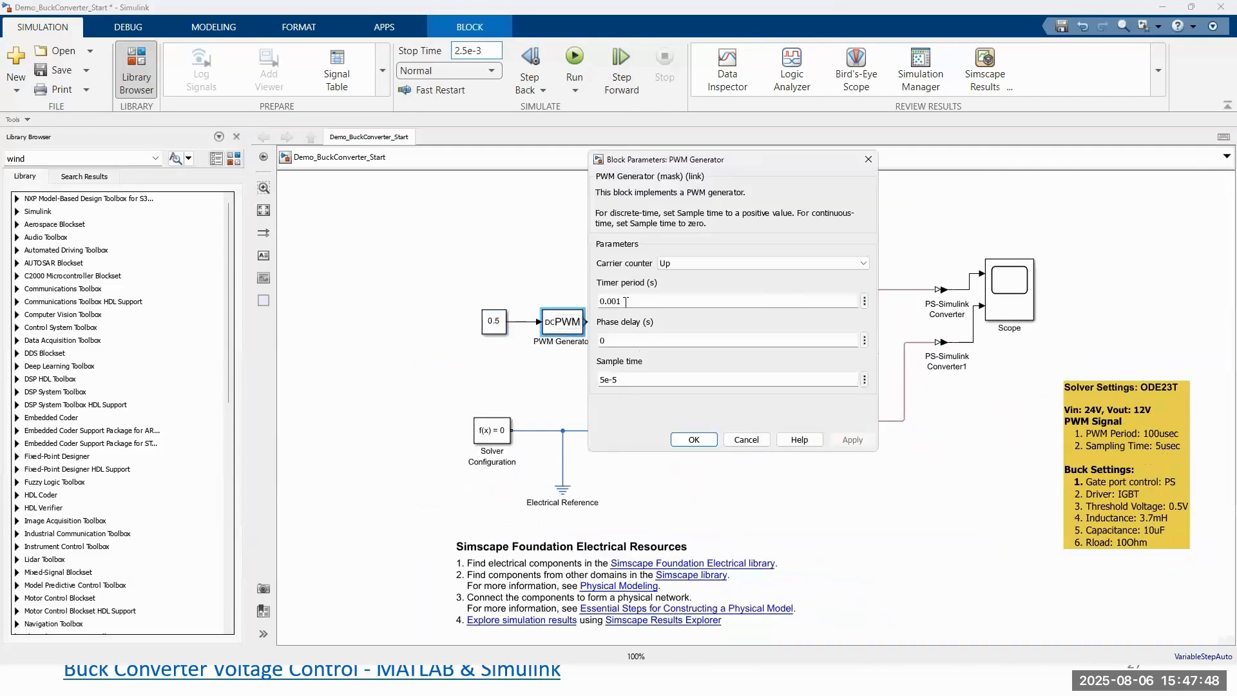
pyautogui.doubleClick(624, 301)
pyautogui.write('100e-6')
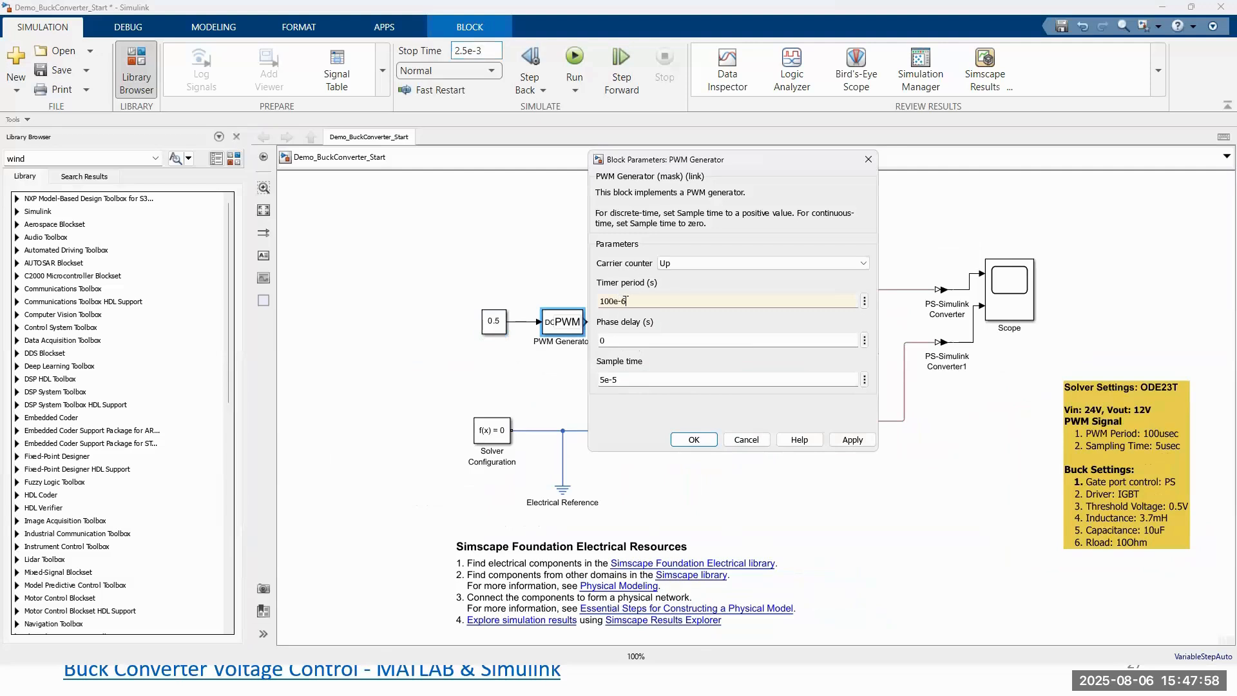
pyautogui.doubleClick(628, 379)
pyautogui.write('6')
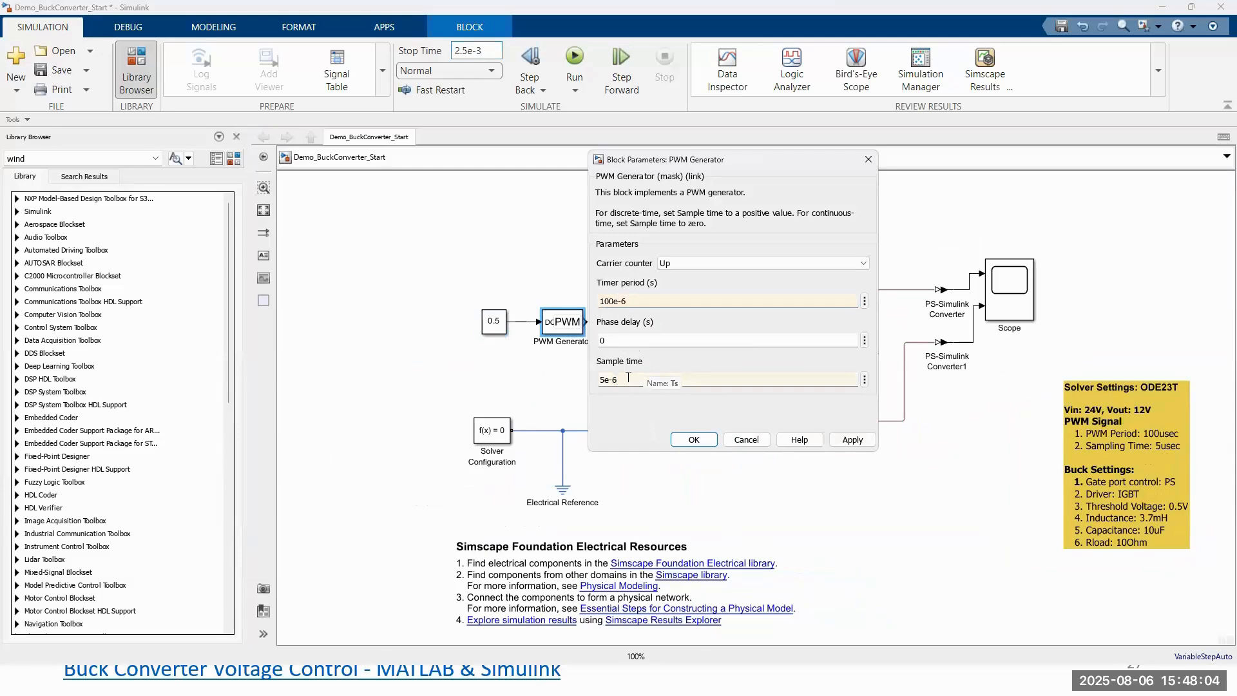
pyautogui.click(847, 440)
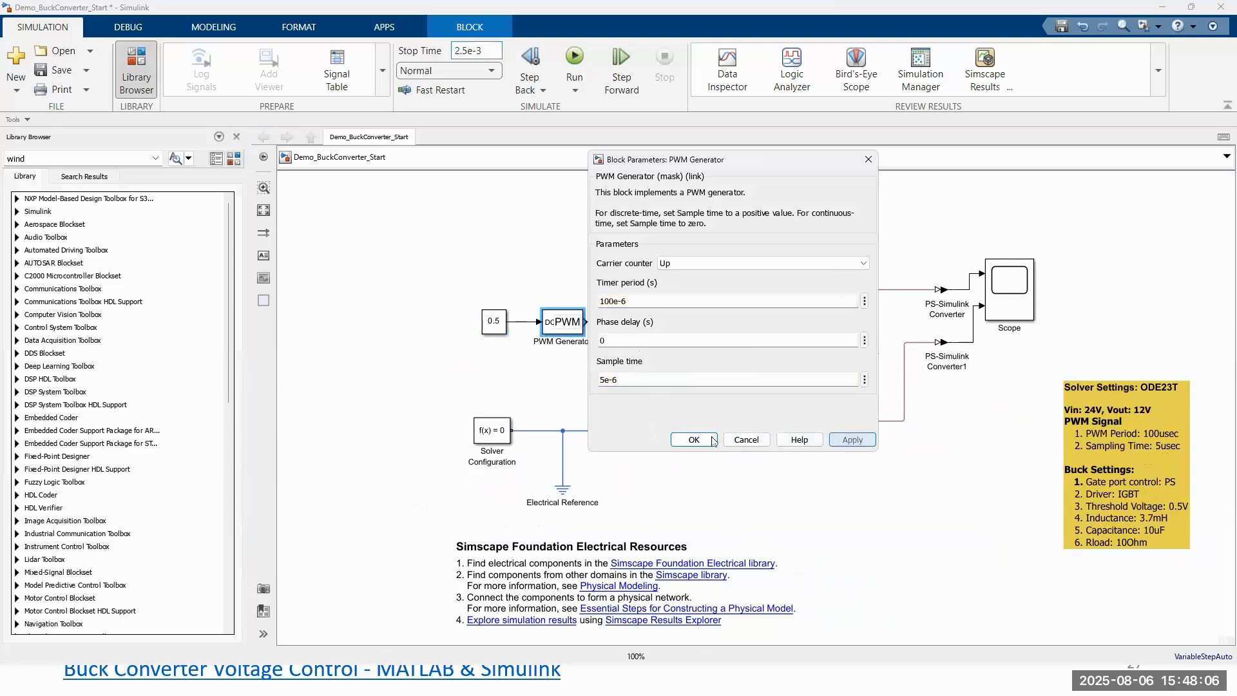
pyautogui.click(701, 445)
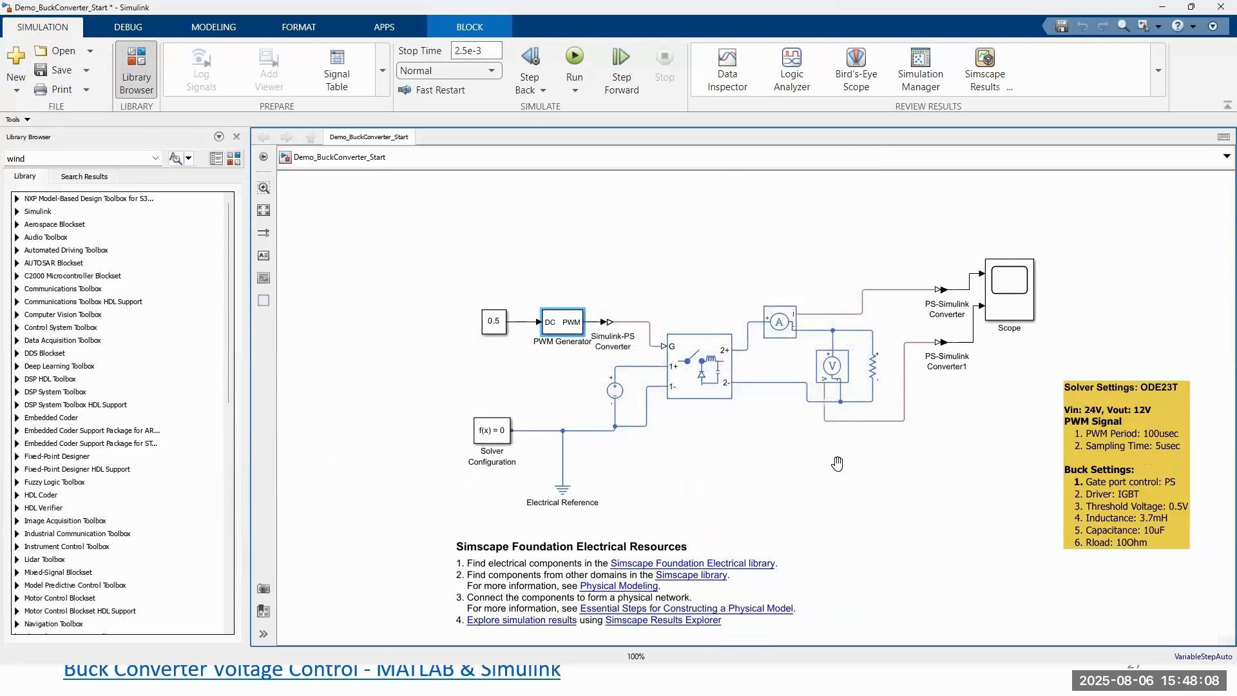
# Label the two Scope input signals Iload for the current measurement and Vload for the voltage measurement
pyautogui.moveTo(809, 475); pyautogui.dragTo(781, 483)
pyautogui.moveTo(924, 305); pyautogui.dragTo(923, 332)
pyautogui.doubleClick(912, 309)
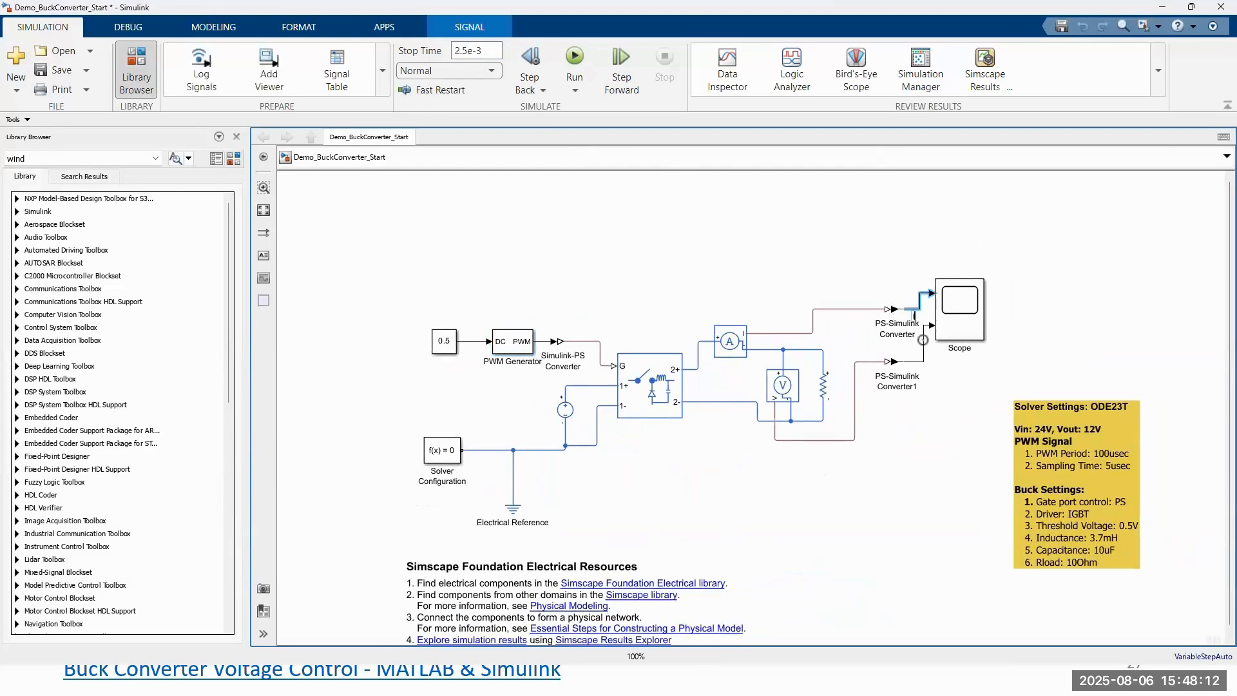
pyautogui.write('Iload')
pyautogui.click(918, 364)
pyautogui.click(922, 365)
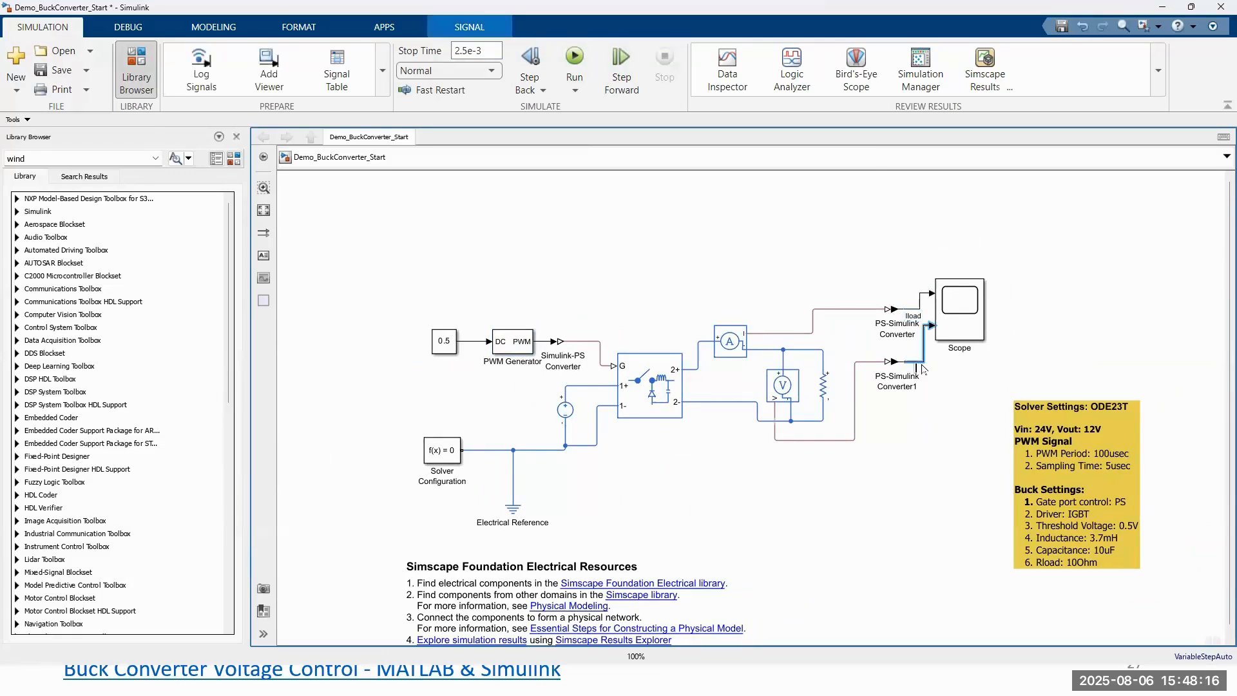
pyautogui.write('Vload')
# Open the Scope, arrange its display as two stacked plots and run the simulation
pyautogui.click(965, 328)
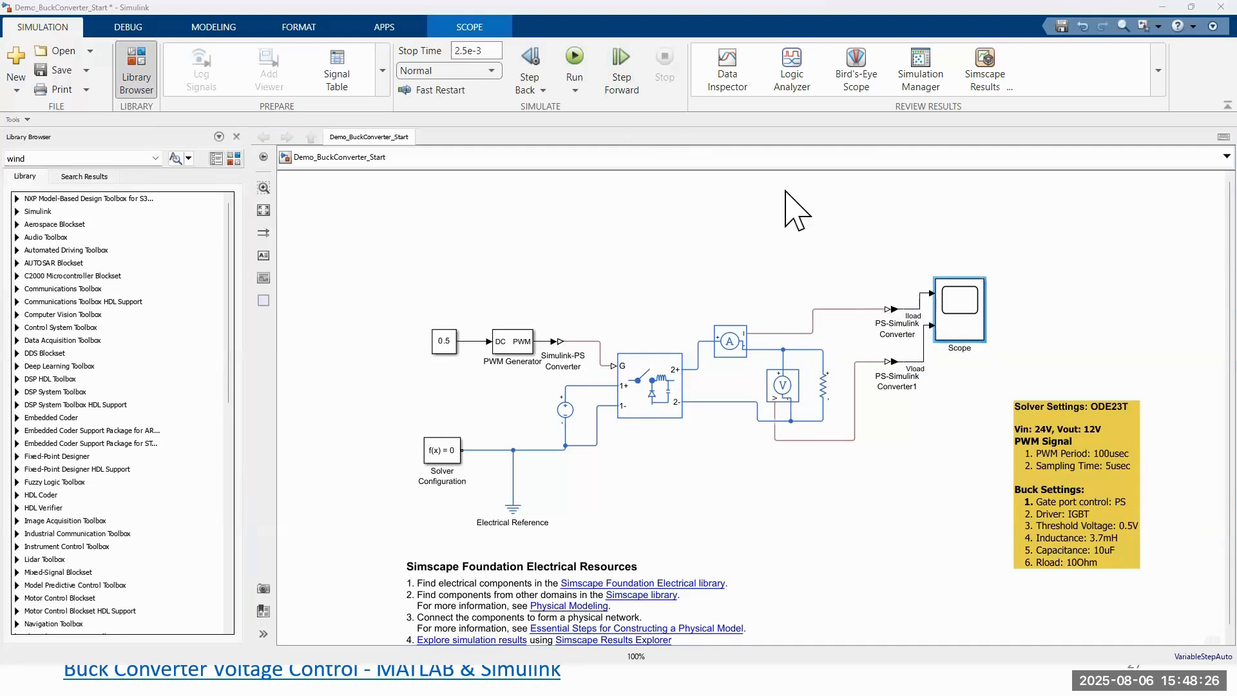
pyautogui.click(779, 230)
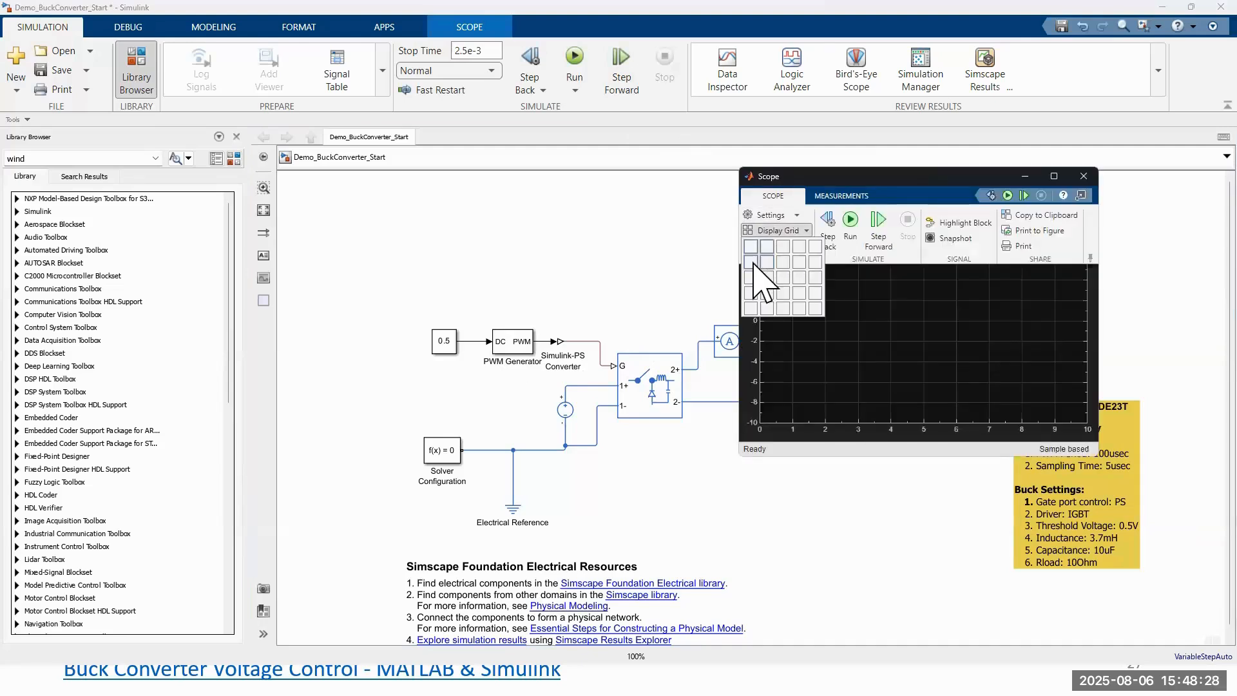
pyautogui.click(751, 262)
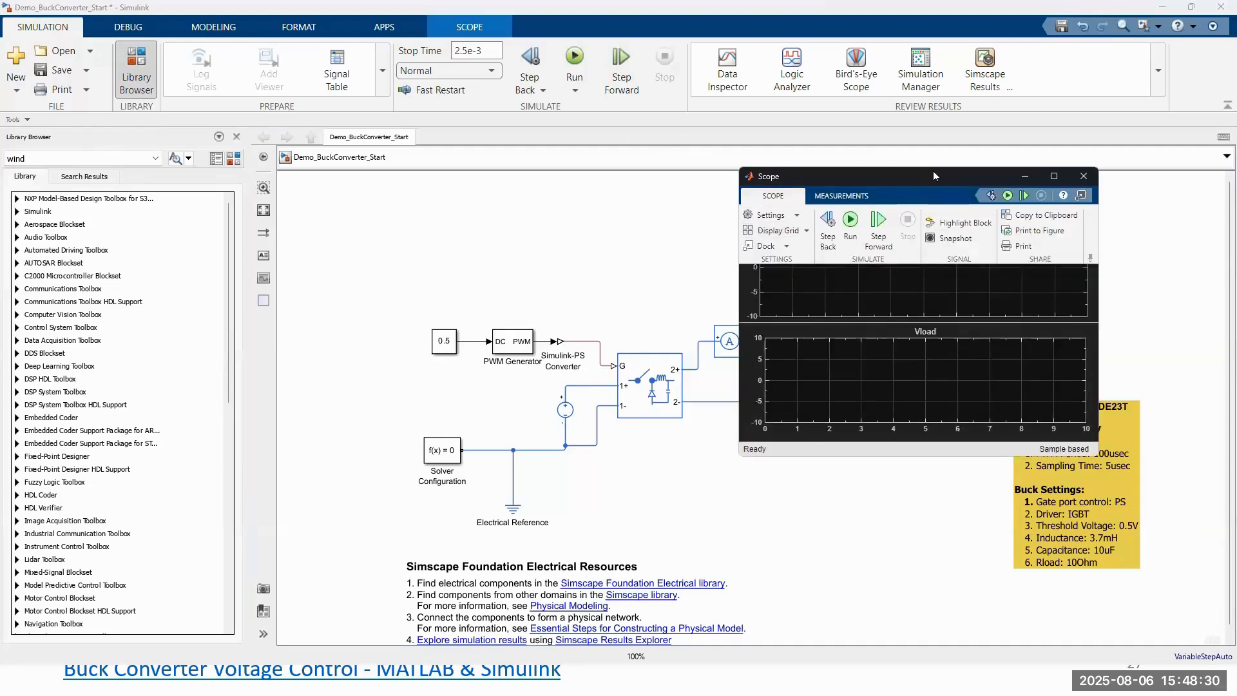
pyautogui.moveTo(934, 172); pyautogui.dragTo(966, 189)
pyautogui.click(1040, 211)
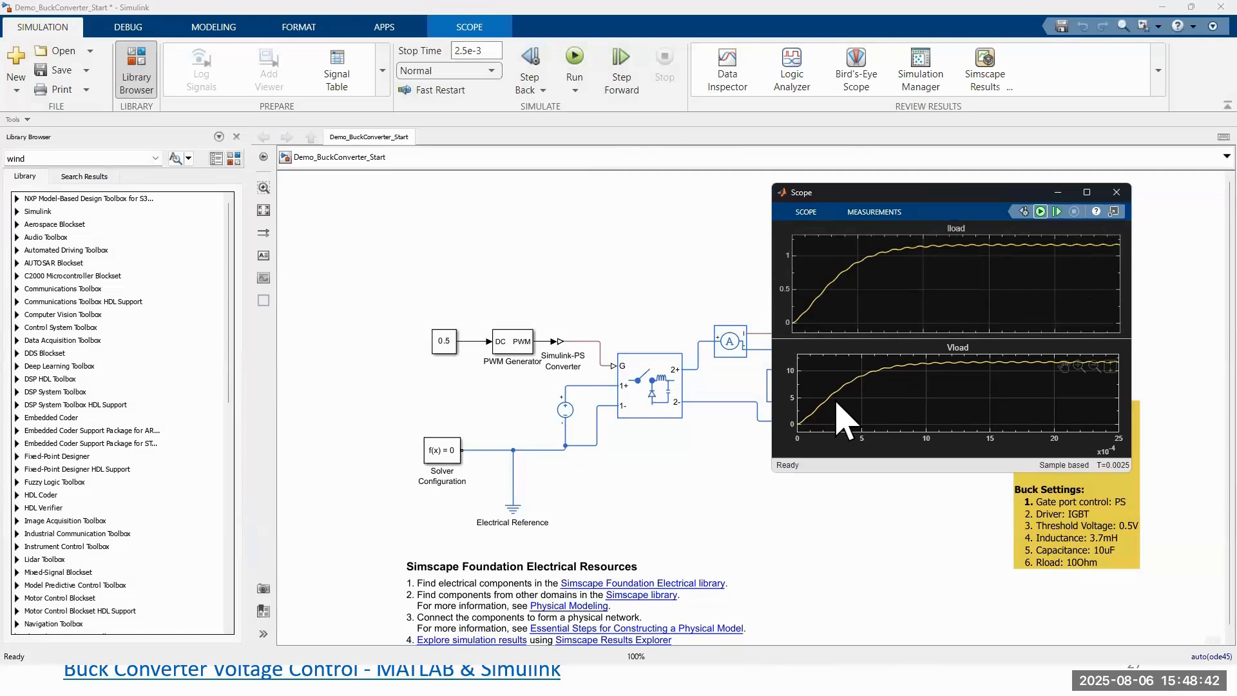
# Review the Buck Converter block's switching device and LC filter parameters, and close them without changes
pyautogui.click(452, 346)
pyautogui.click(570, 414)
pyautogui.moveTo(977, 201); pyautogui.dragTo(990, 229)
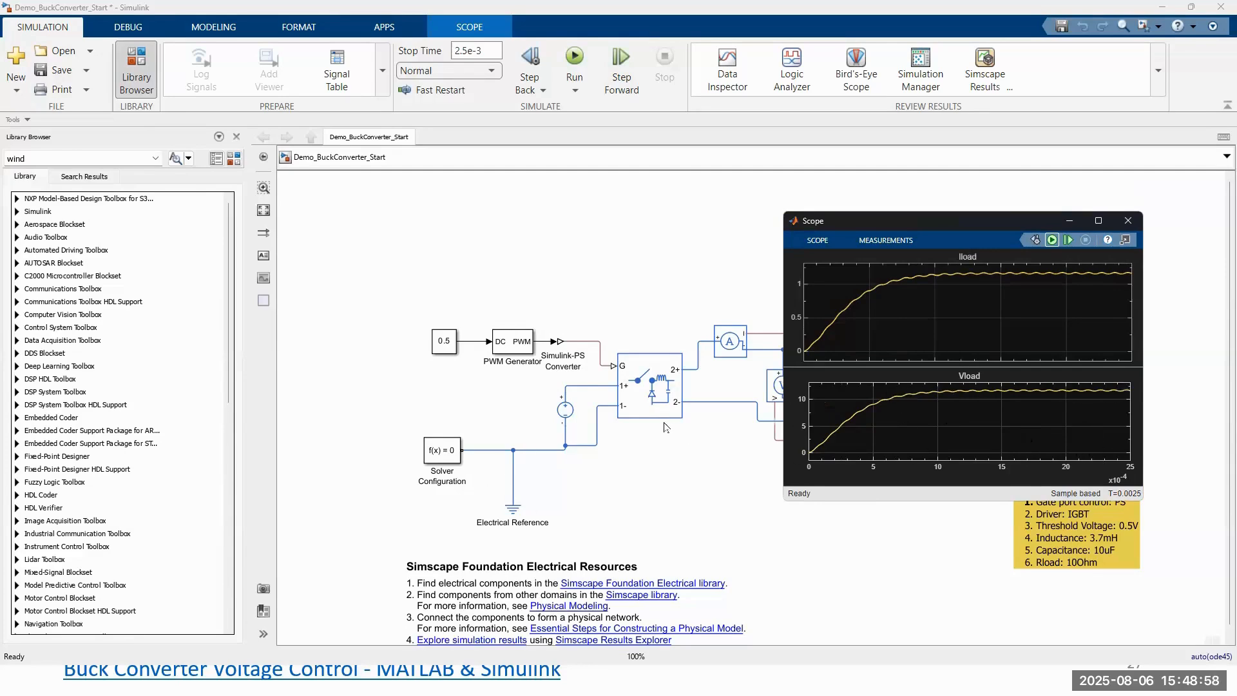
pyautogui.click(661, 391)
pyautogui.click(654, 393)
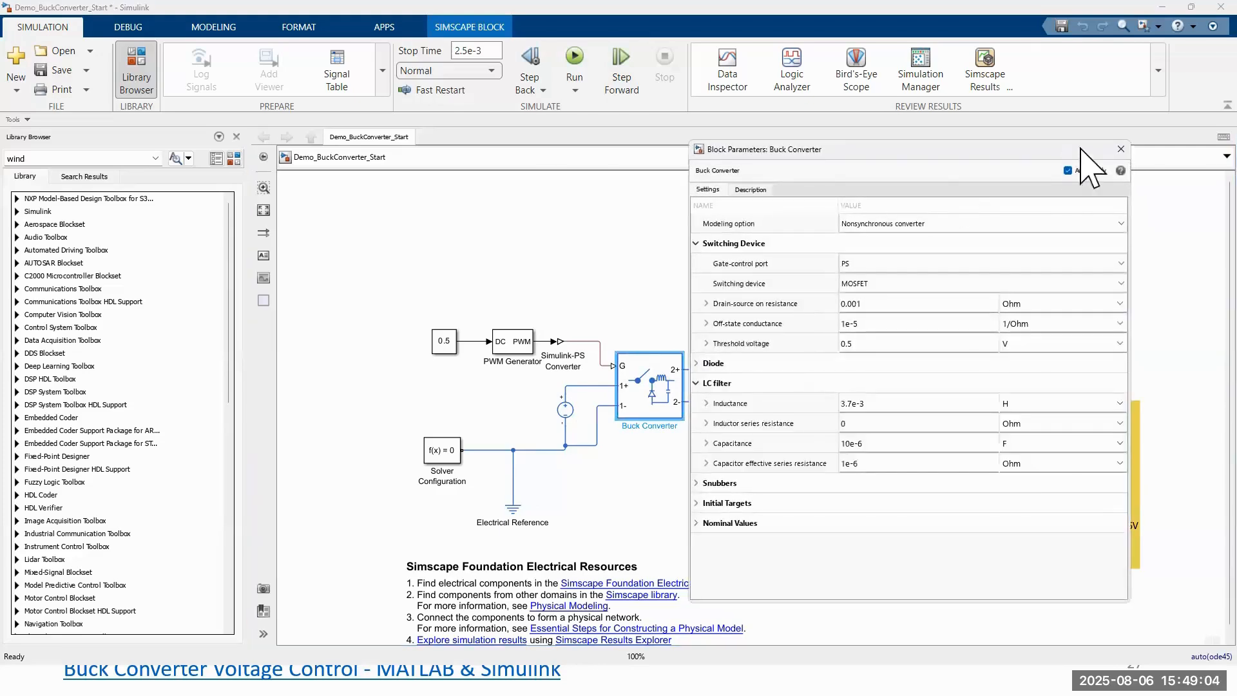
pyautogui.click(1120, 149)
# Switch to the BuckVoltageControl model and examine the DC-DC Voltage Controller inside its Control subsystem
pyautogui.click(675, 240)
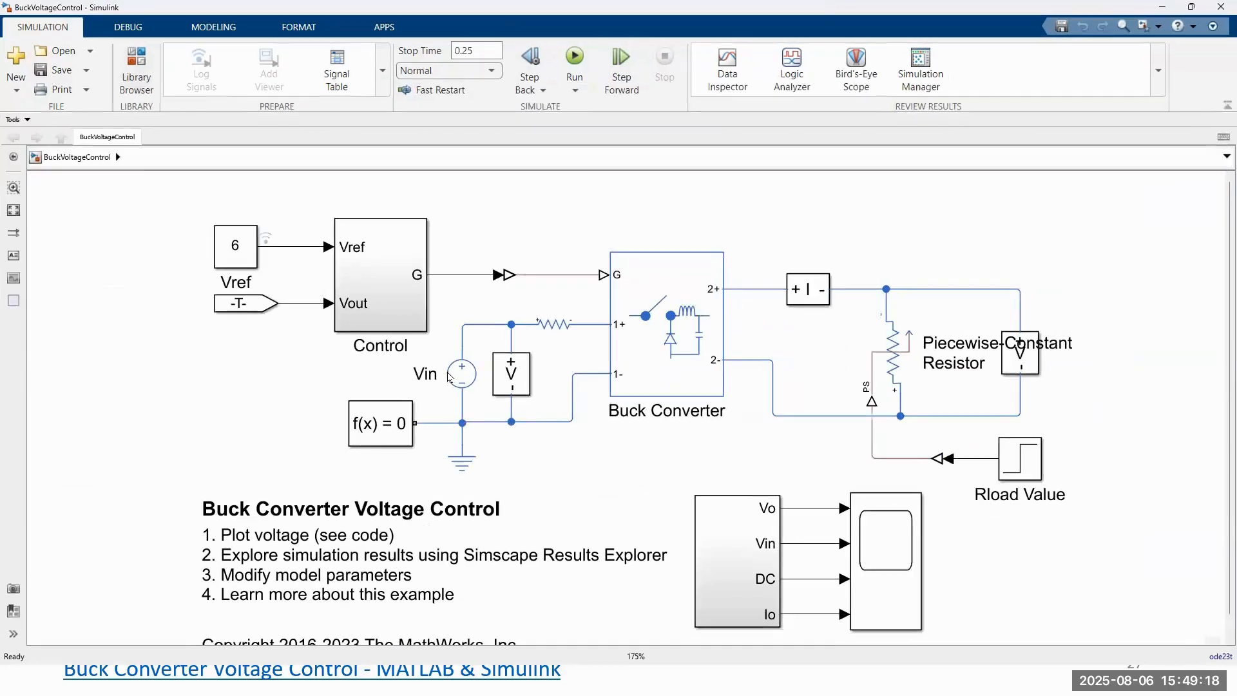
pyautogui.scroll(2, 311, 313)
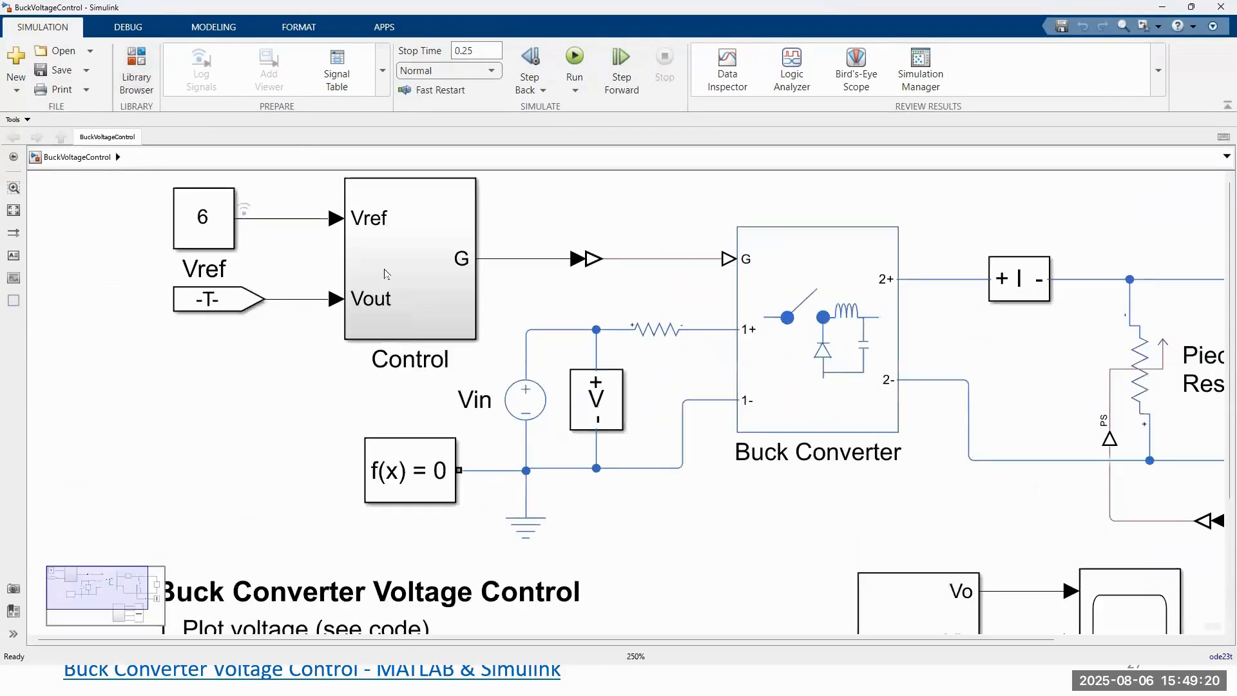
pyautogui.doubleClick(386, 274)
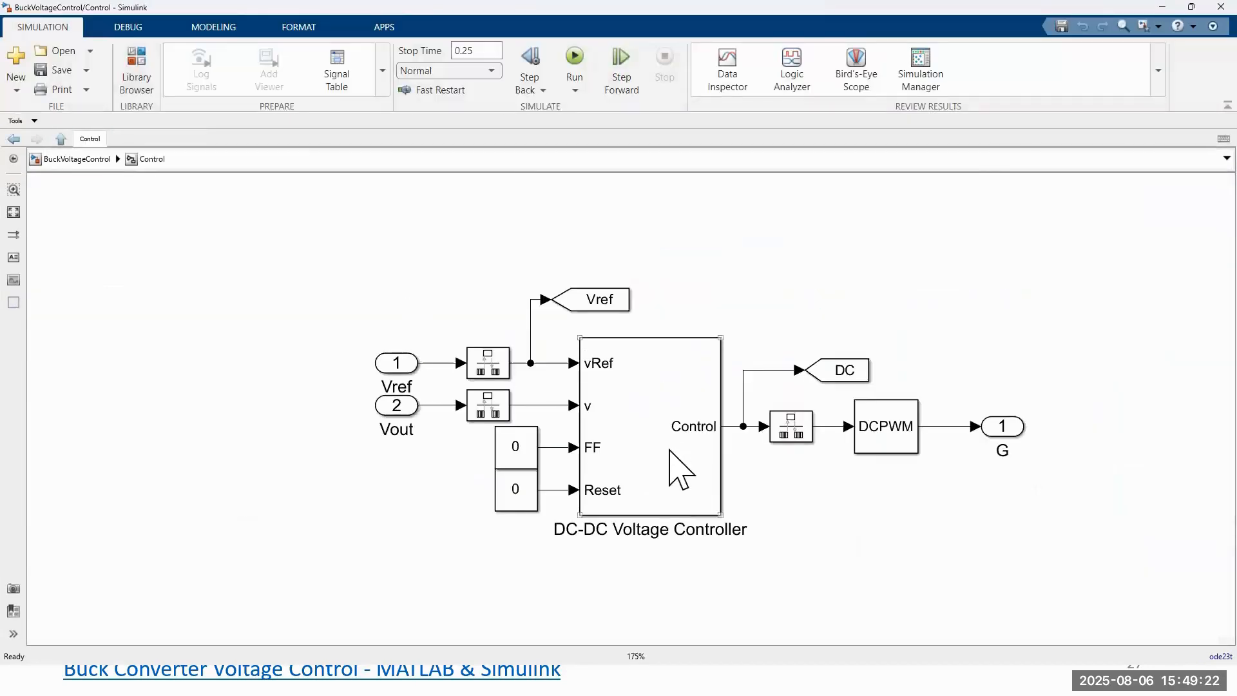
pyautogui.click(656, 447)
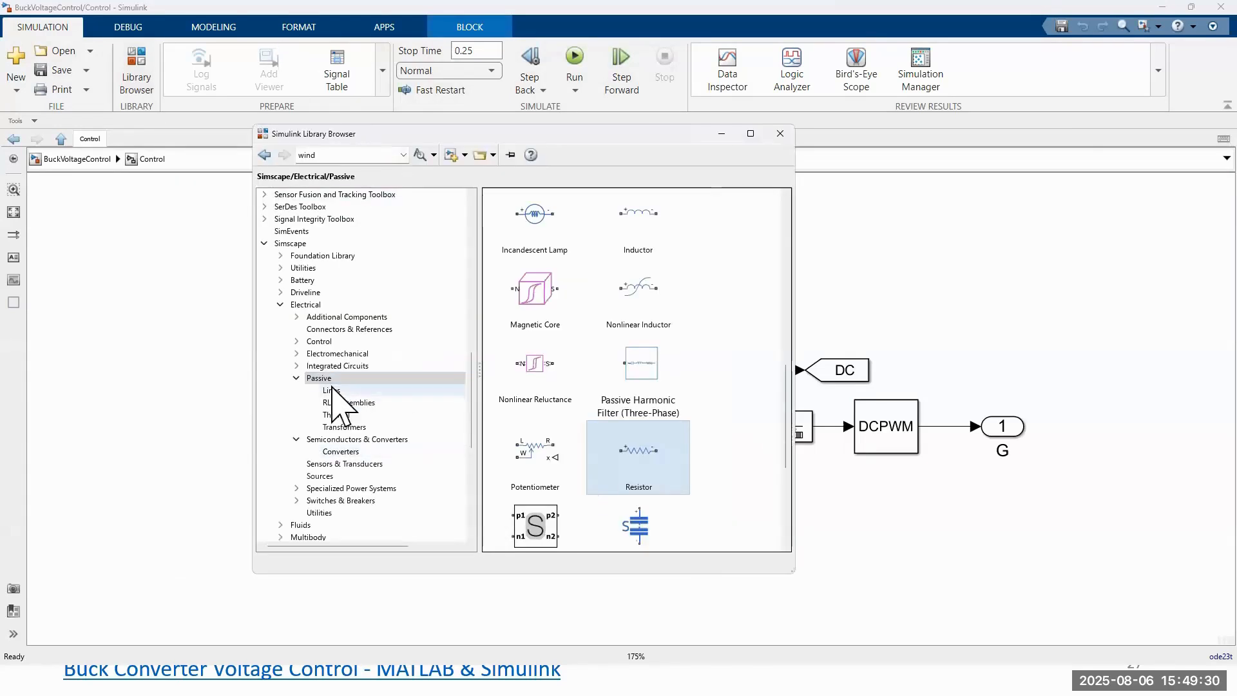
# Browse the Simscape Electrical library to the Converter Control blocks under Control
pyautogui.click(295, 352)
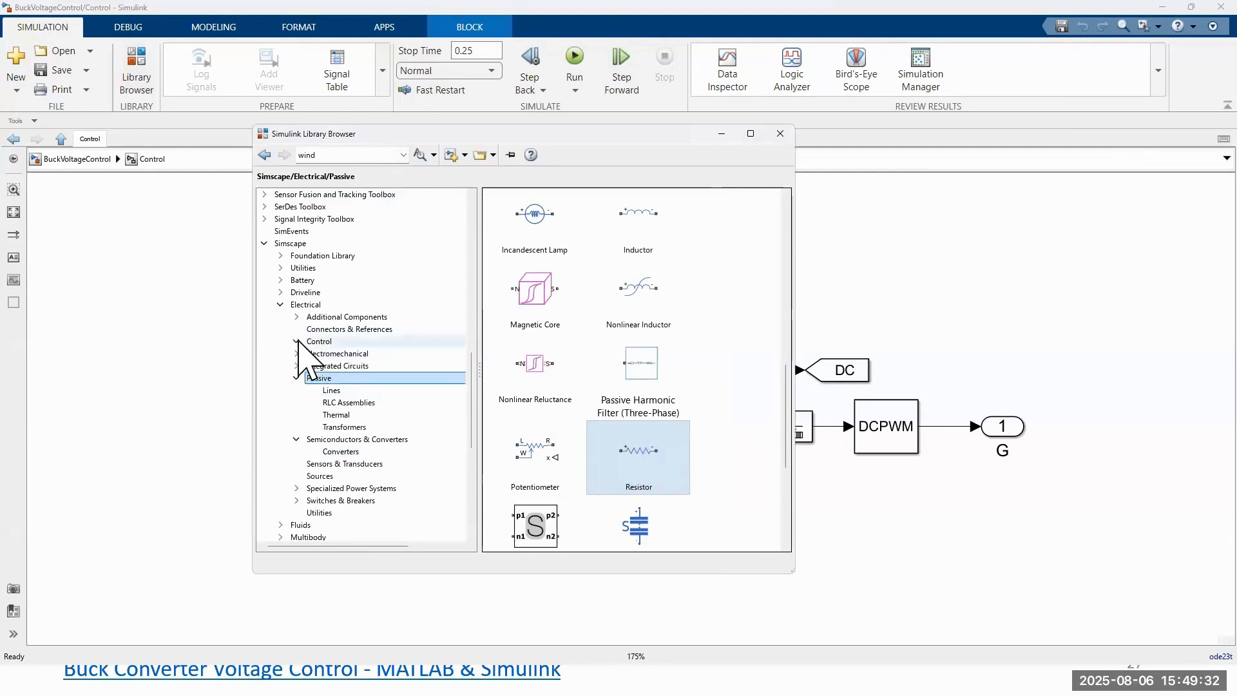
pyautogui.click(307, 341)
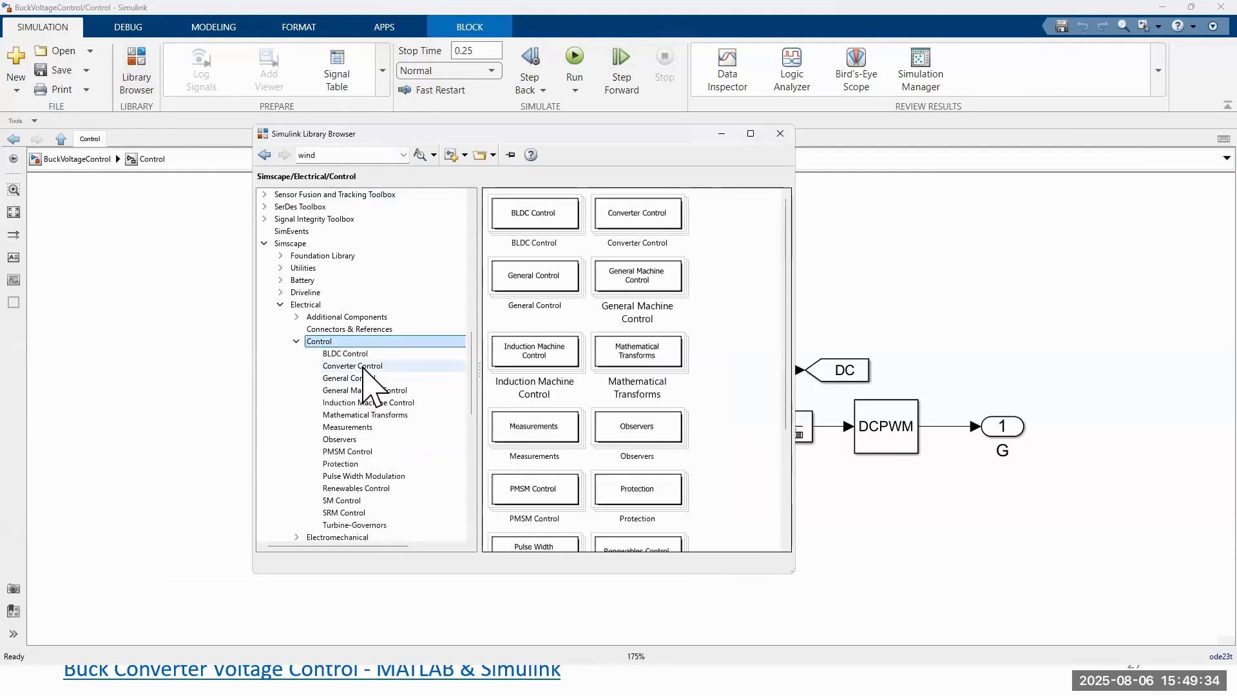
pyautogui.click(364, 367)
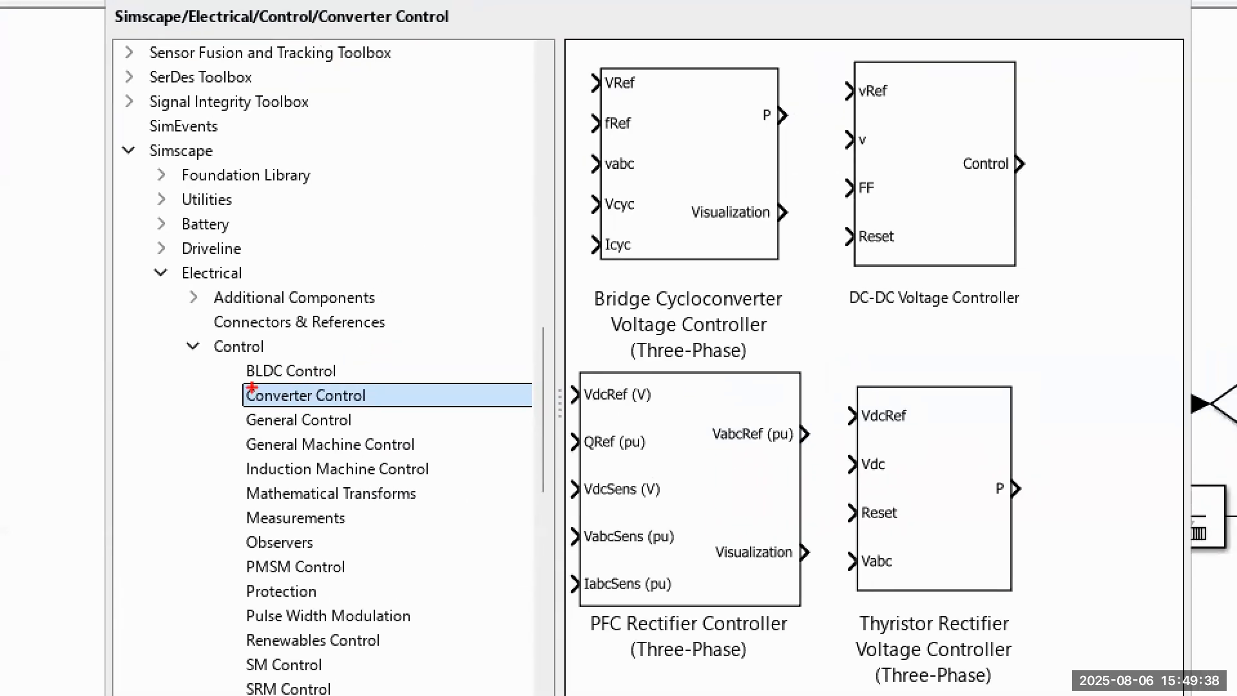
pyautogui.moveTo(227, 385); pyautogui.dragTo(385, 412)
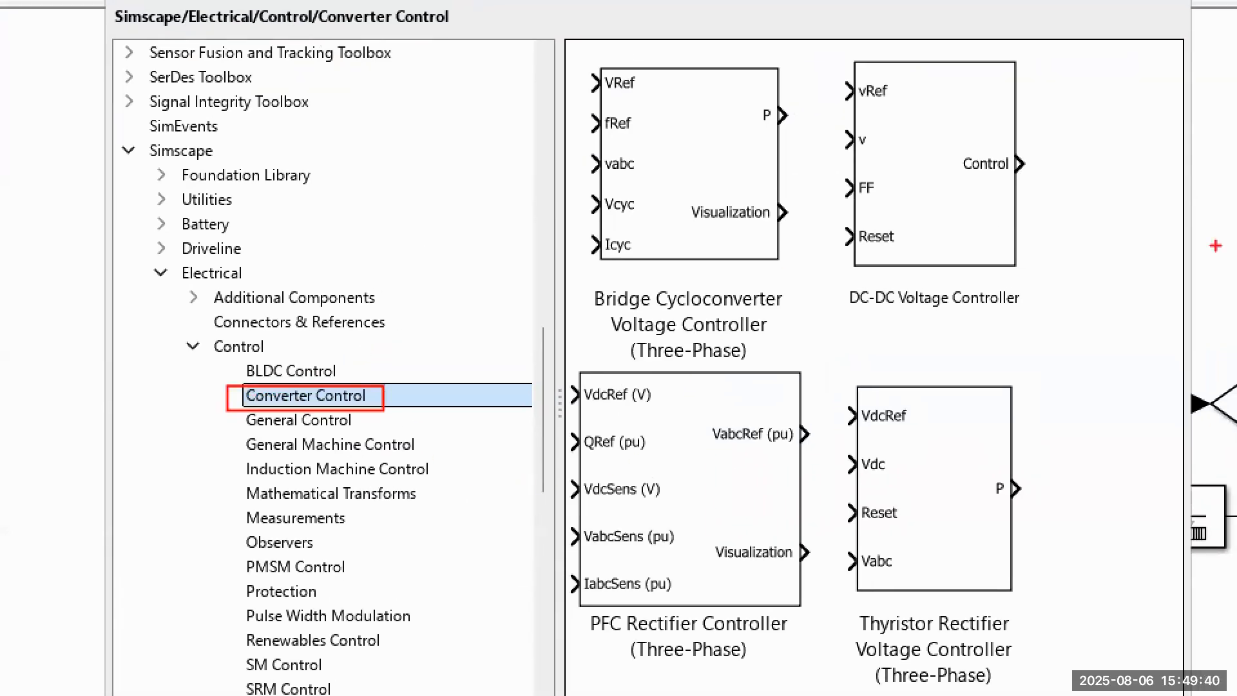
pyautogui.moveTo(834, 276); pyautogui.dragTo(1049, 317)
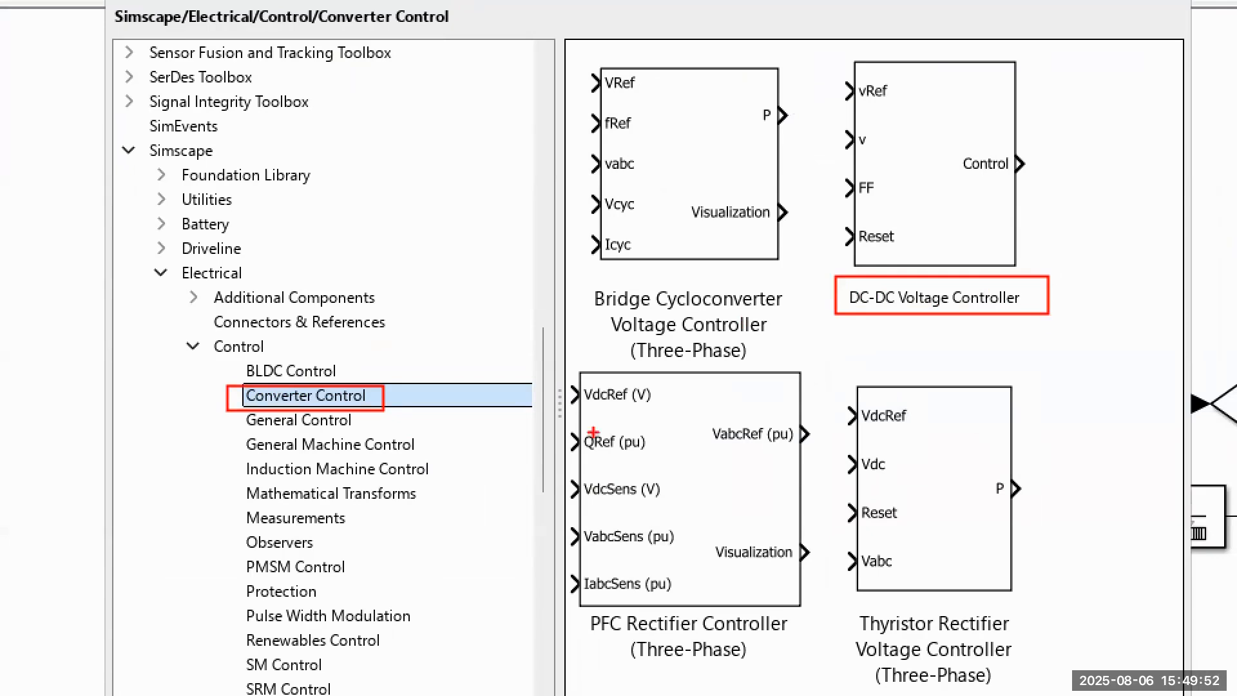
pyautogui.moveTo(590, 309); pyautogui.dragTo(649, 311)
pyautogui.moveTo(617, 640); pyautogui.dragTo(704, 642)
pyautogui.moveTo(873, 636); pyautogui.dragTo(901, 644)
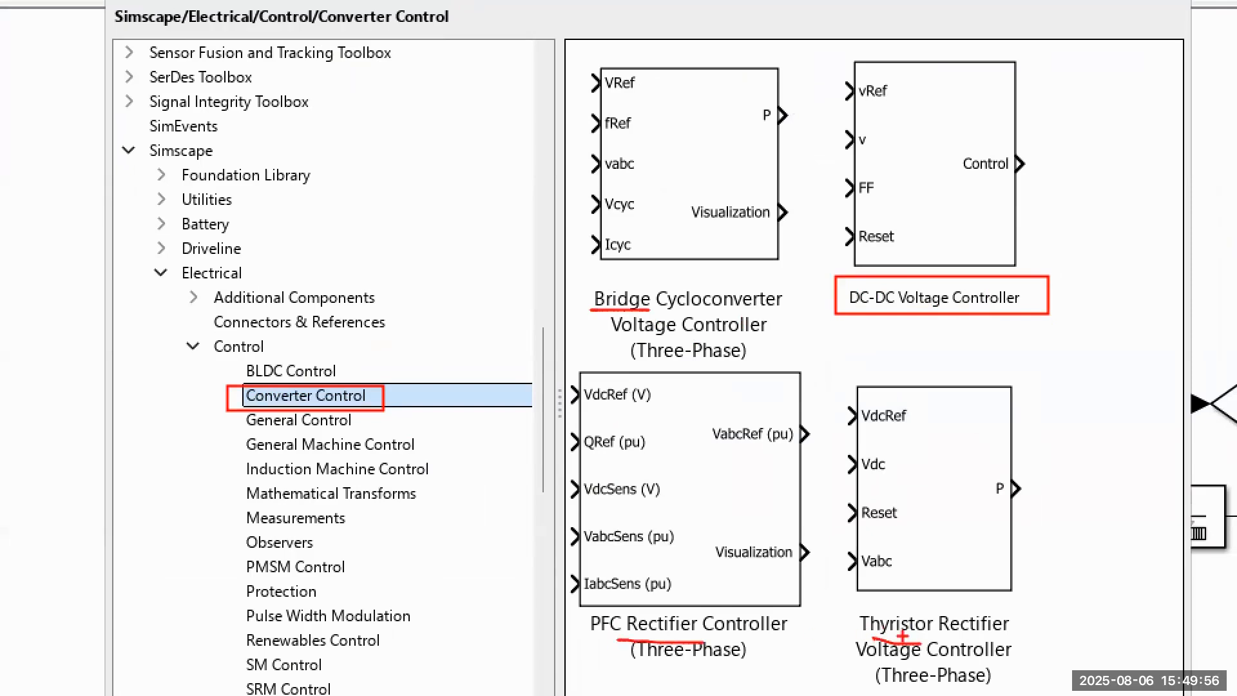
pyautogui.press('Escape')
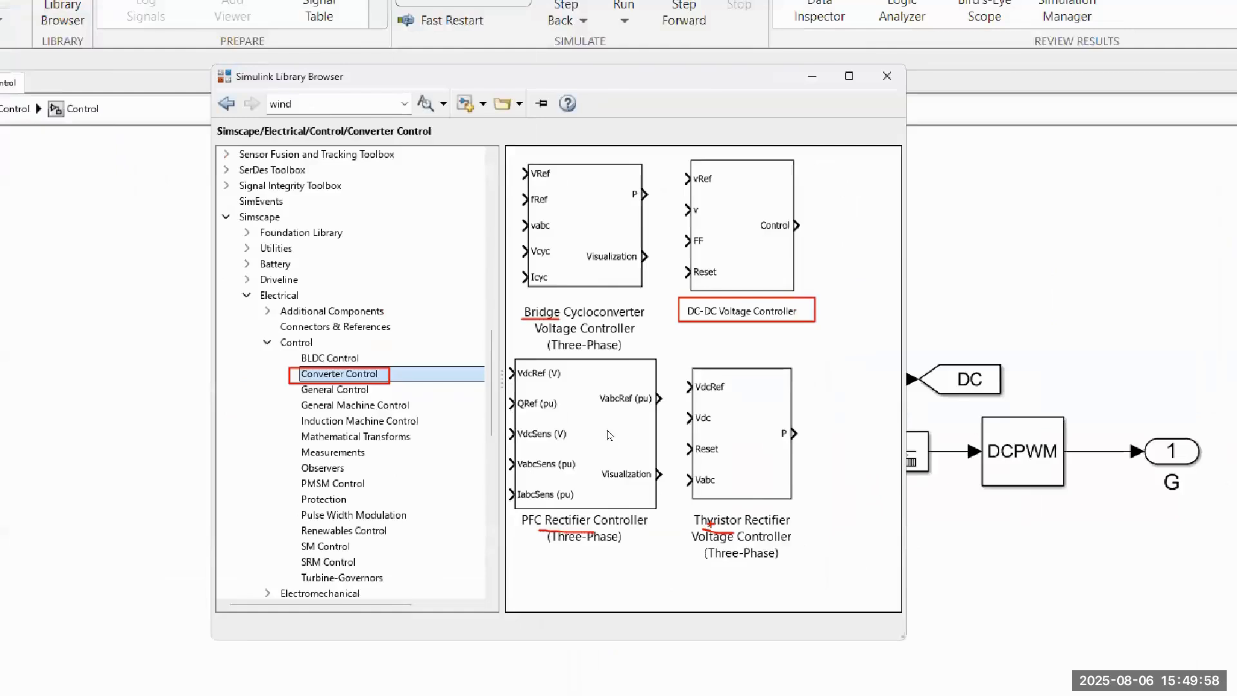
# Select the DC-DC Voltage Controller library block, put the Library Browser away and return to the top level of BuckVoltageControl
pyautogui.click(644, 258)
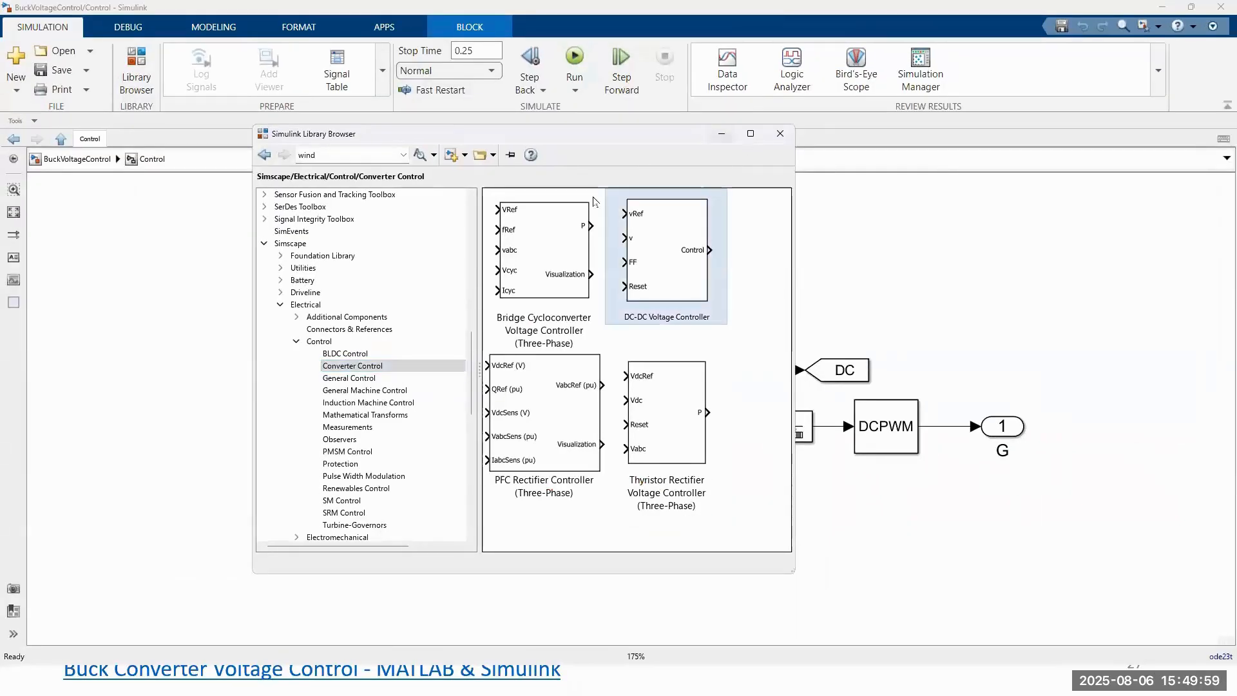
pyautogui.click(722, 134)
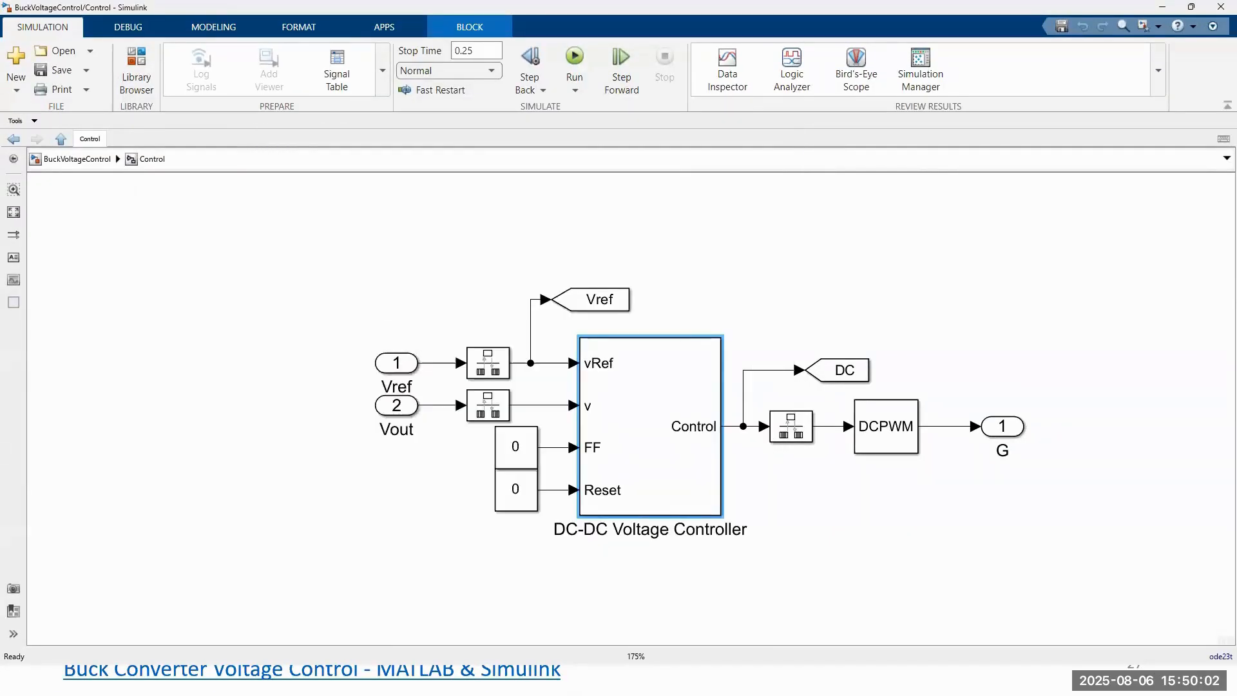
pyautogui.click(82, 159)
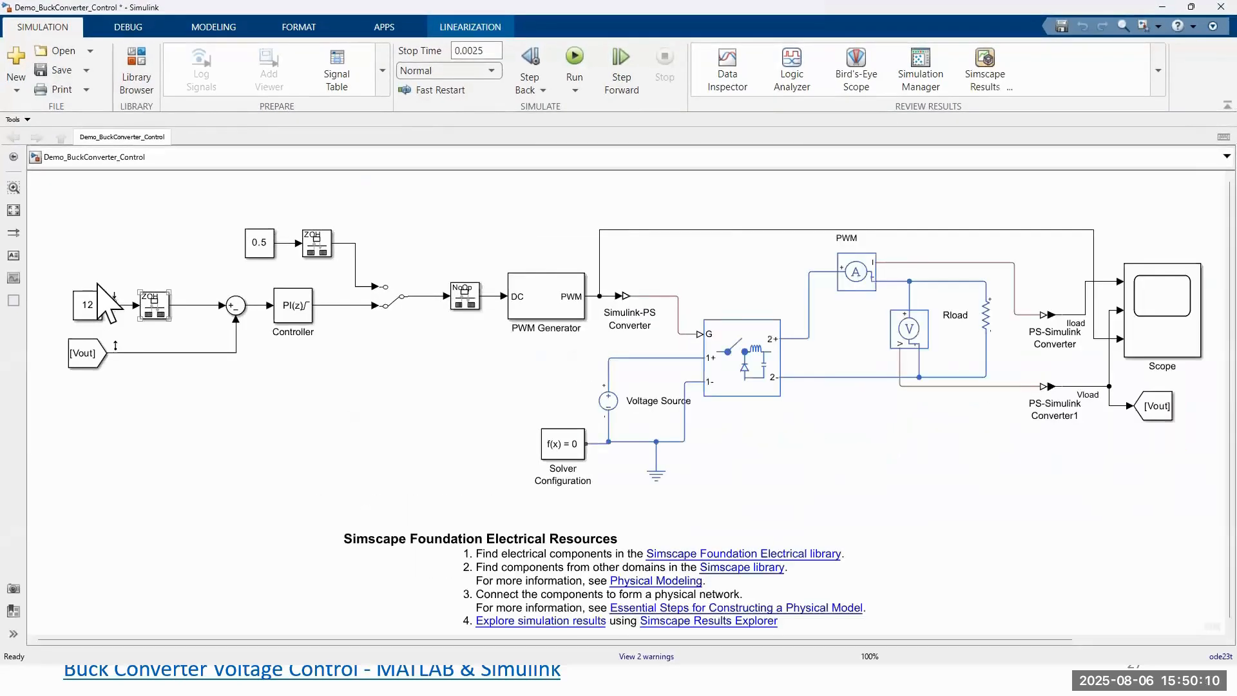
# Examine the Demo_BuckConverter_Control model, from the 12 V reference and PI controller through the manual switch to the Buck Converter
pyautogui.scroll(5, 103, 306)
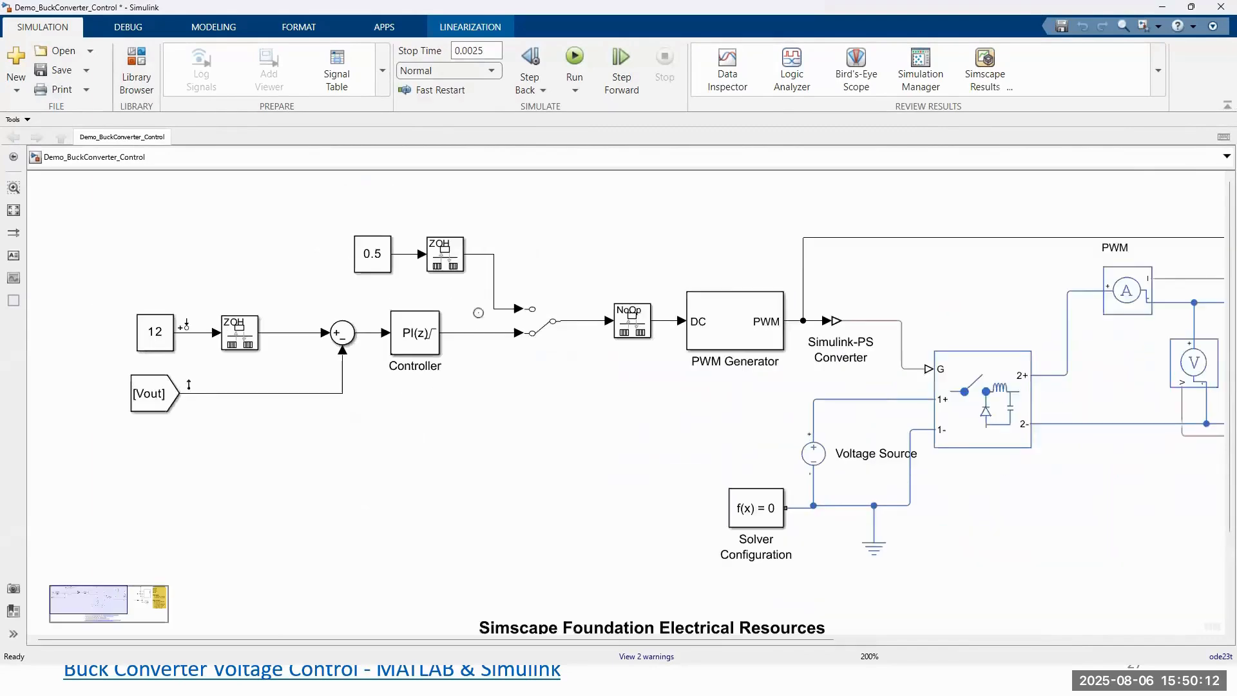
pyautogui.scroll(-5, 541, 230)
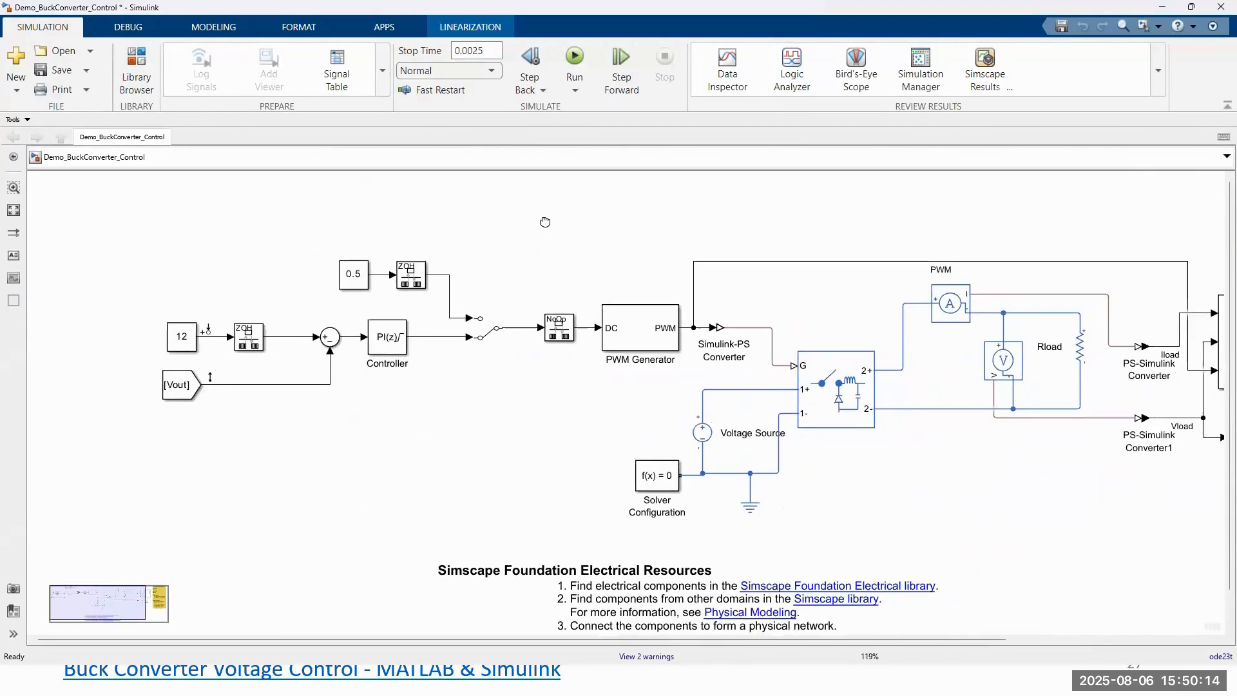
pyautogui.moveTo(545, 222); pyautogui.dragTo(489, 233)
pyautogui.click(395, 327)
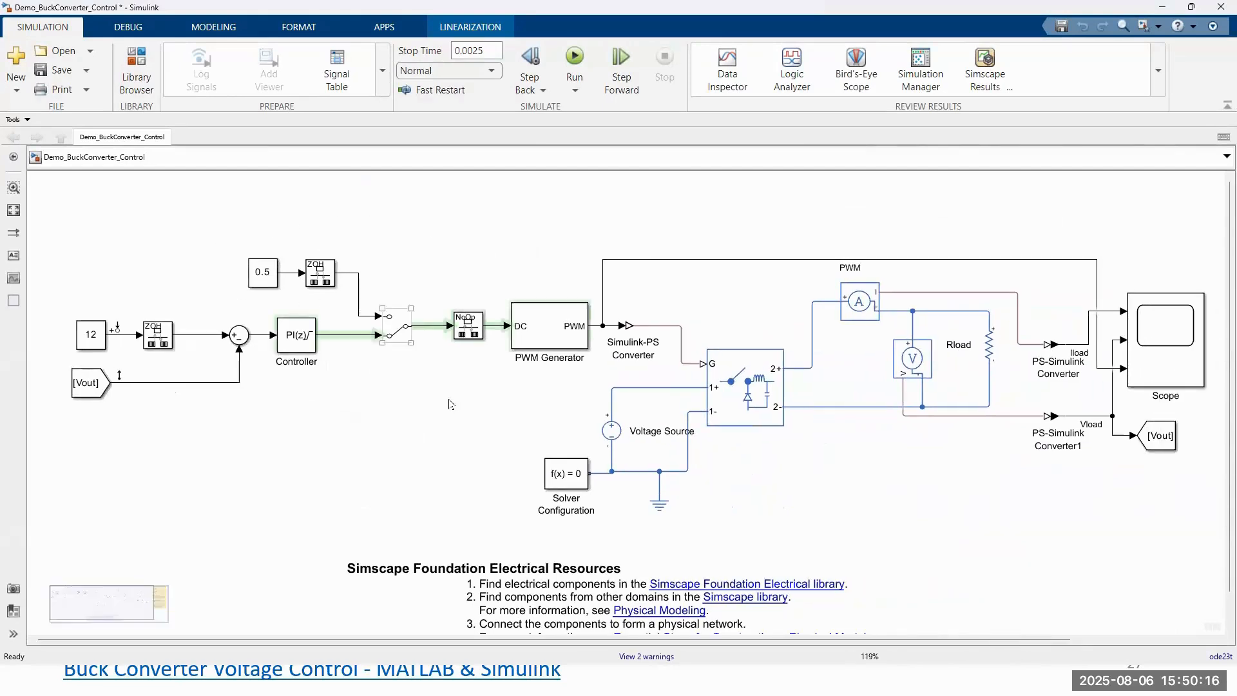
pyautogui.click(734, 369)
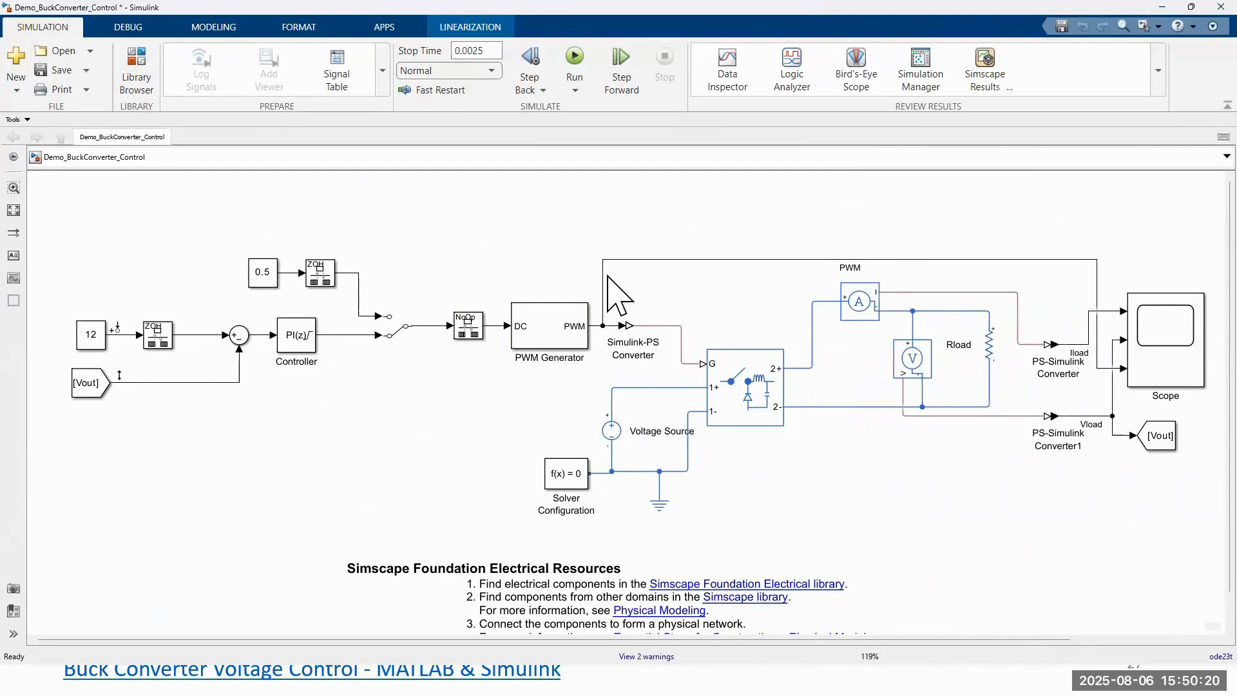
pyautogui.moveTo(562, 250); pyautogui.dragTo(1007, 480)
pyautogui.moveTo(226, 246); pyautogui.dragTo(383, 298)
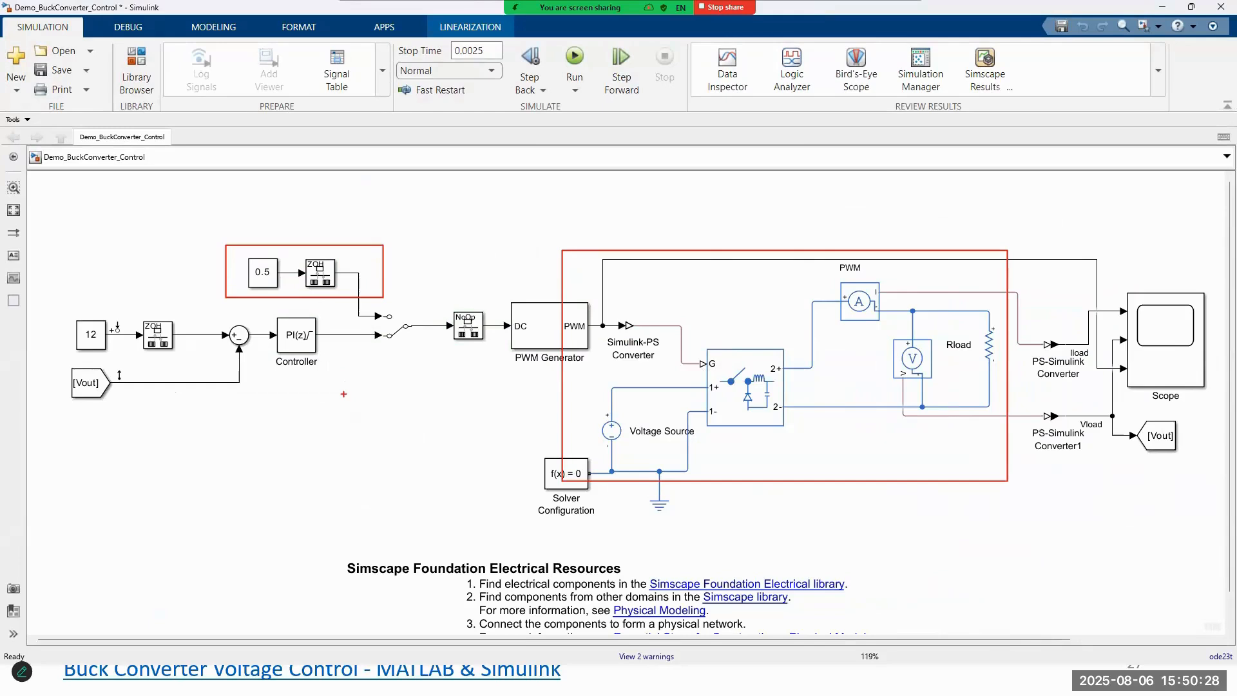
# Examine the PI Controller block's discrete-time settings and its proportional and integral gains, and dismiss the block parameters
pyautogui.press('Escape')
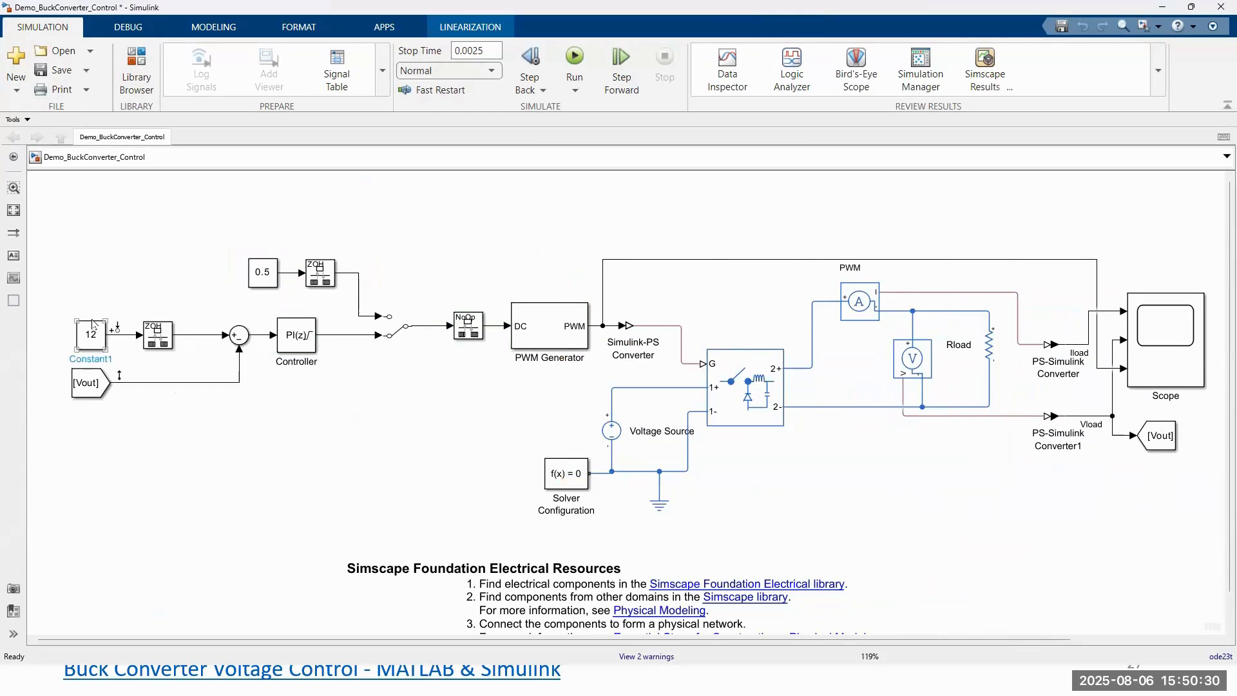
pyautogui.moveTo(57, 308); pyautogui.dragTo(347, 406)
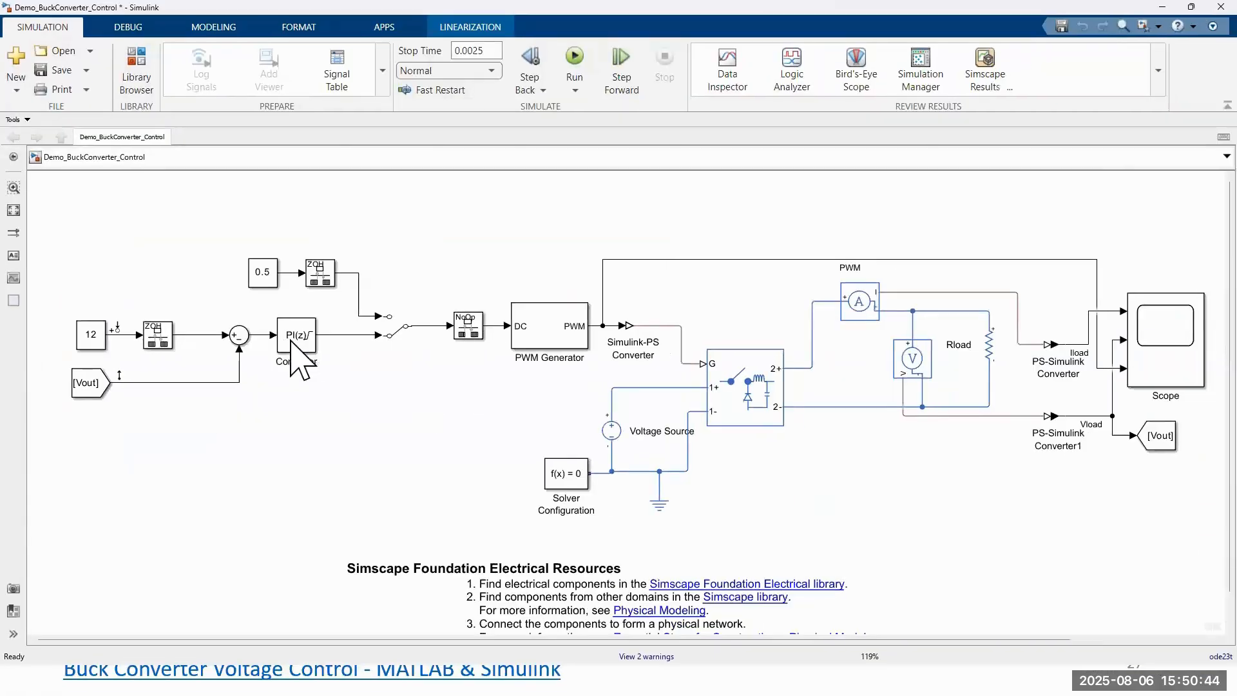
pyautogui.click(603, 372)
pyautogui.doubleClick(302, 351)
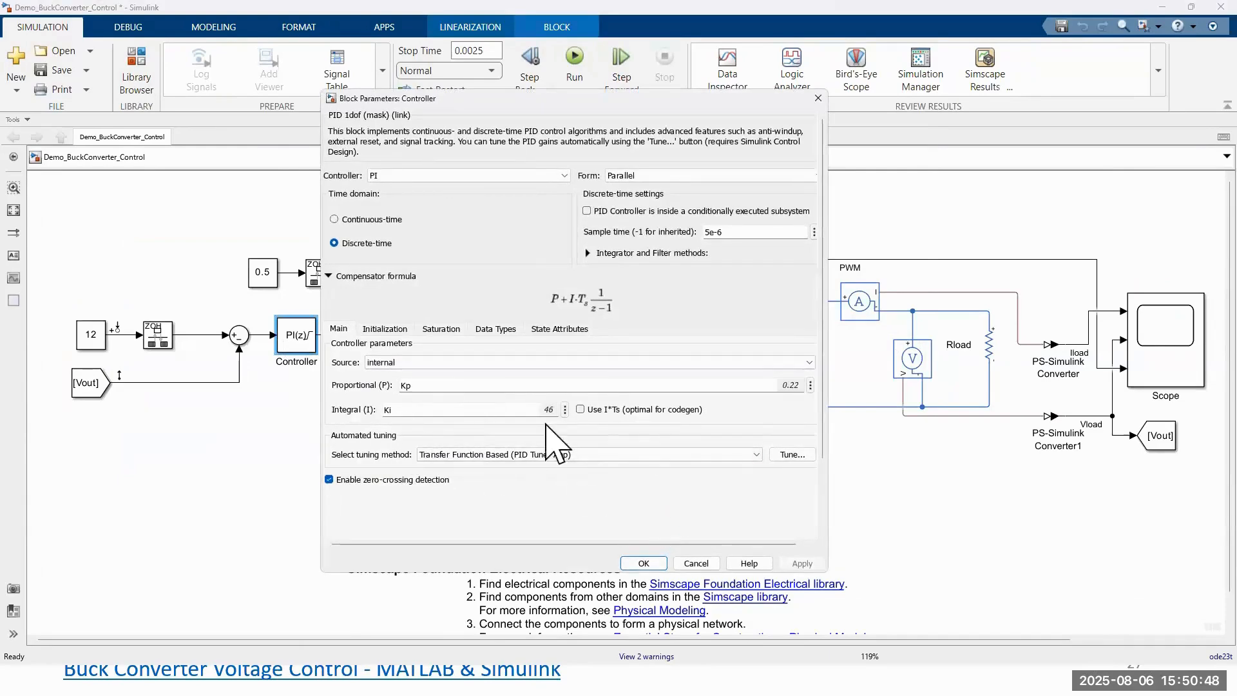
pyautogui.click(696, 563)
pyautogui.click(278, 460)
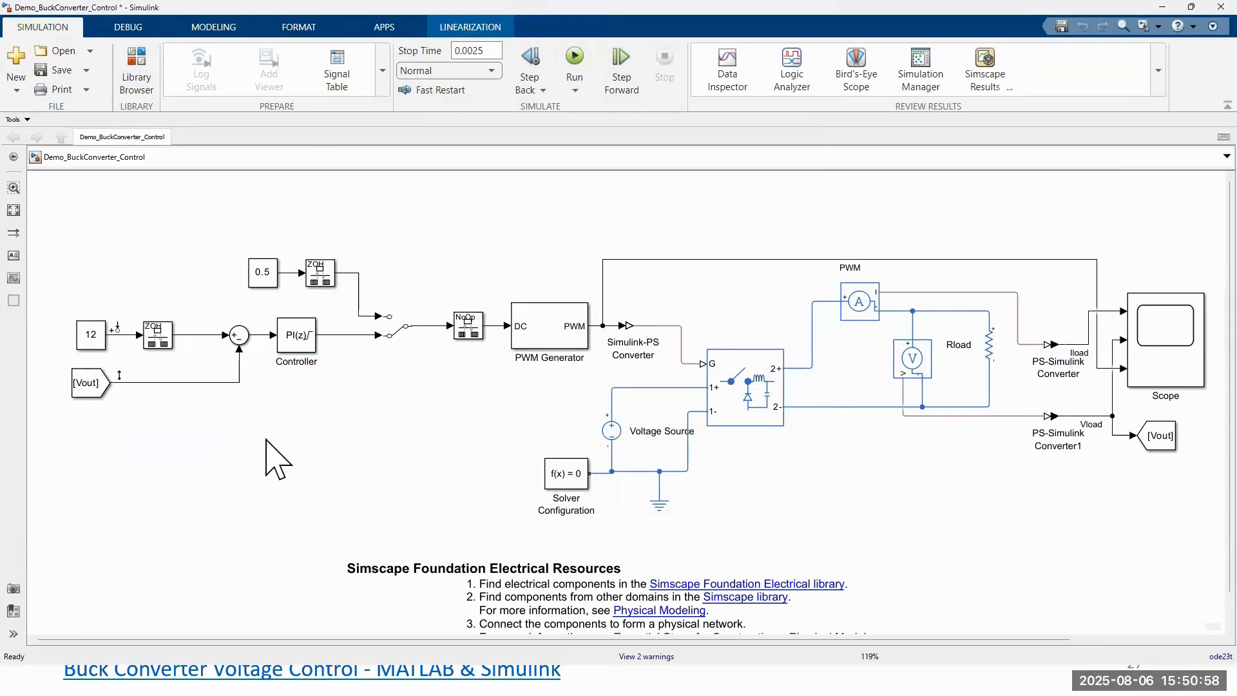
# Open the Scope to examine the Iload, Vload and PWM waveforms, and switch to the presentation's Demo slide
pyautogui.click(397, 325)
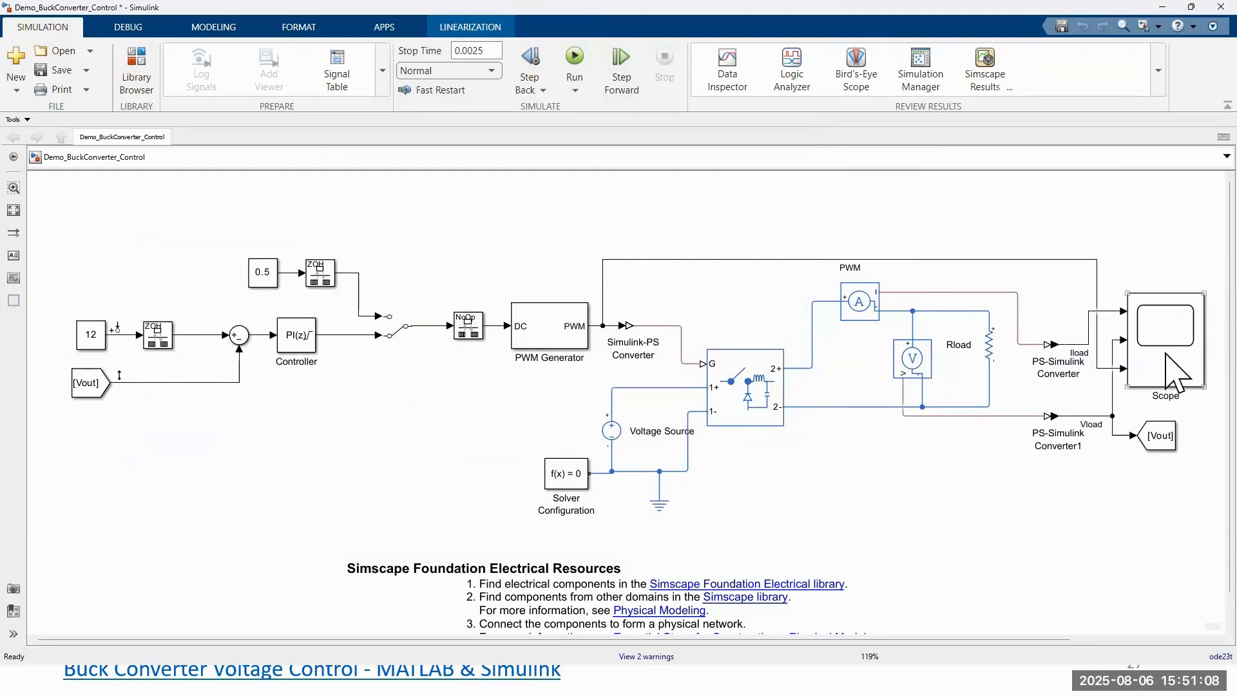
pyautogui.click(1174, 374)
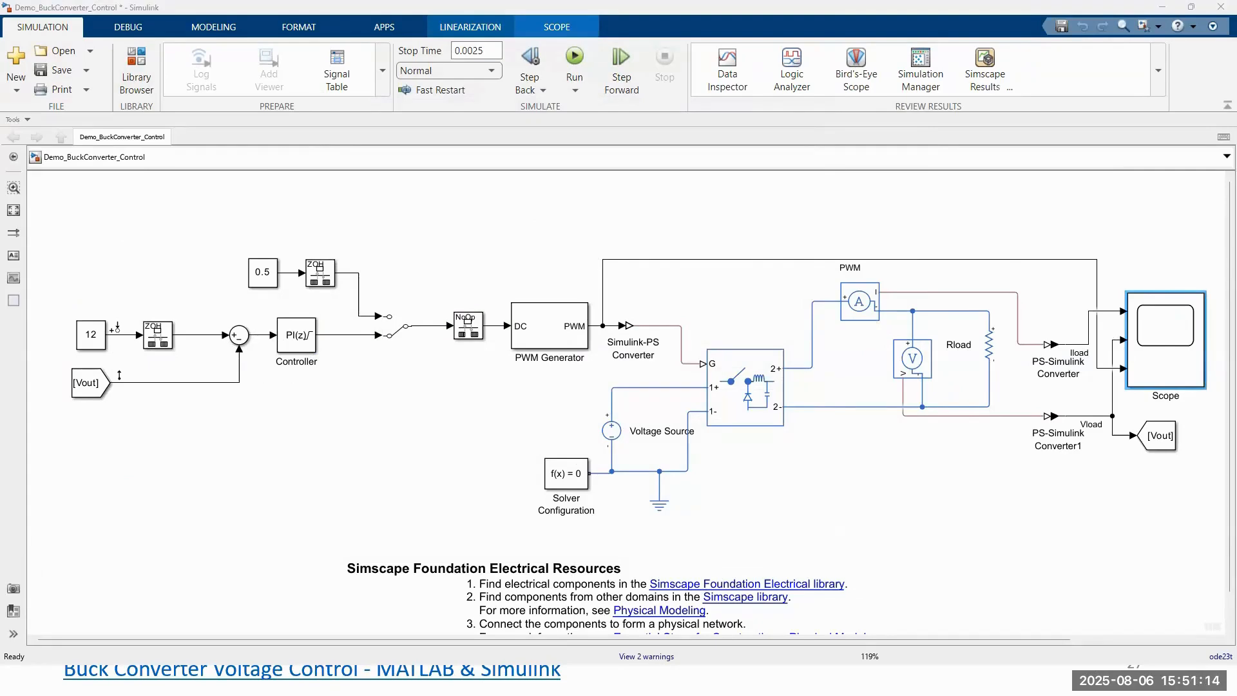
pyautogui.click(1030, 233)
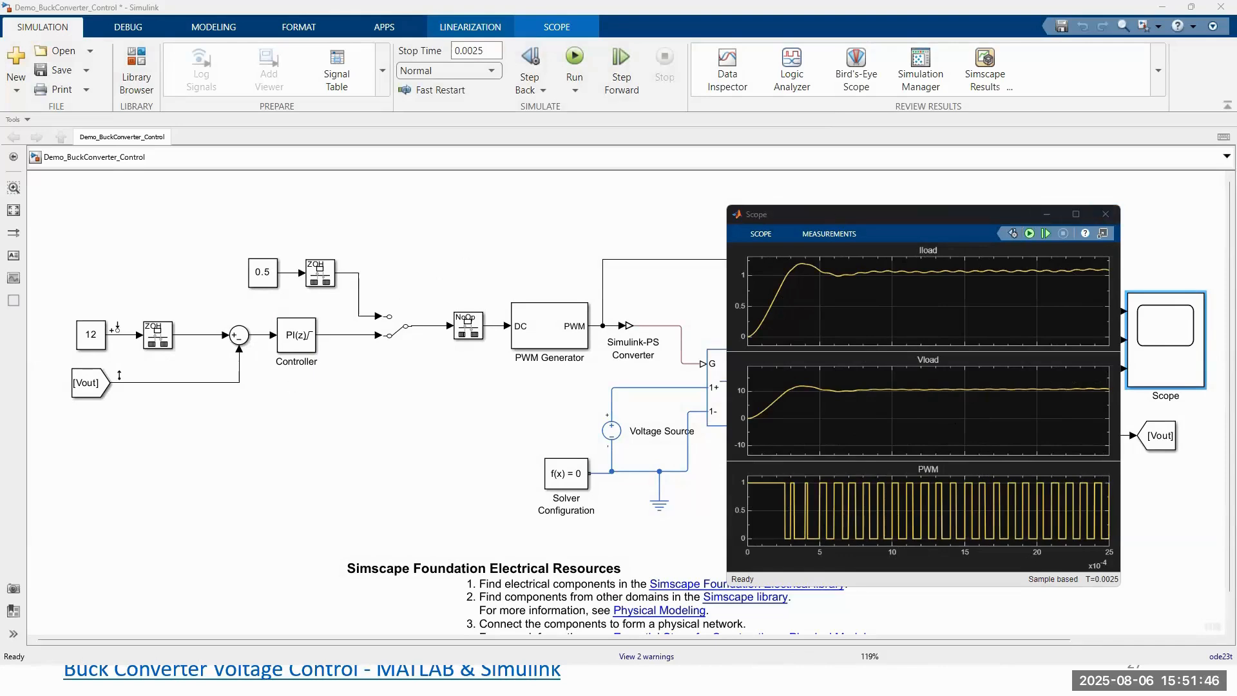
pyautogui.hotkey('alt', 'Tab')
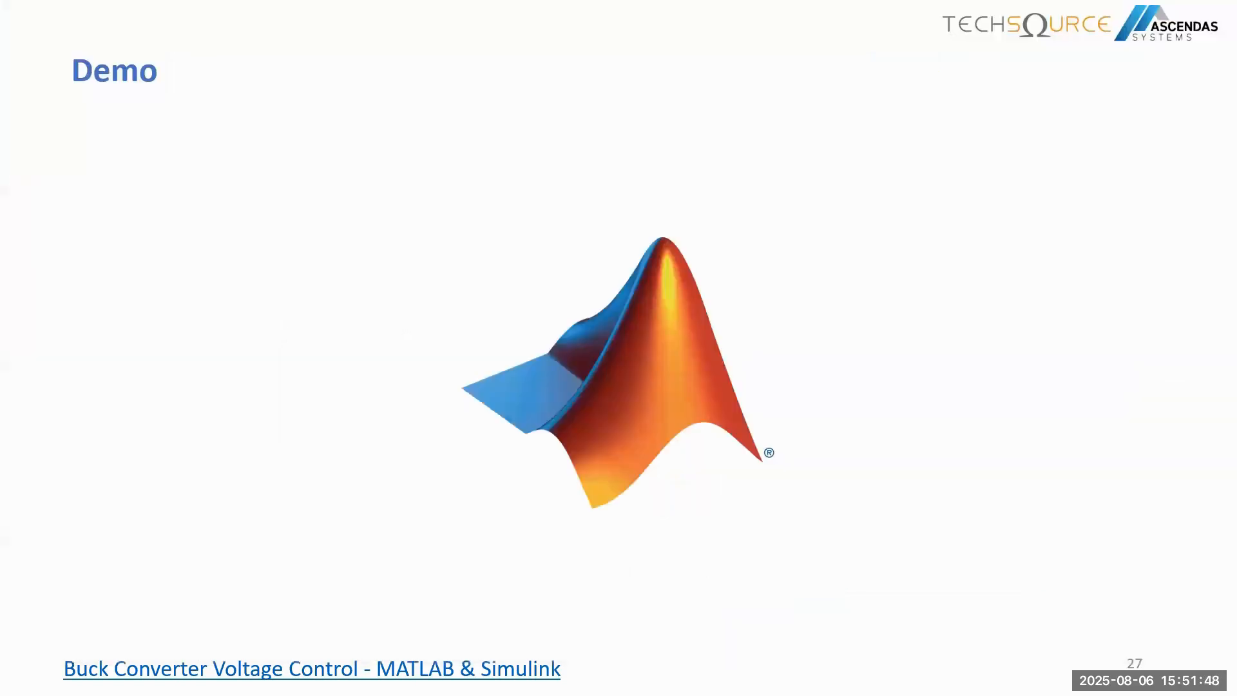